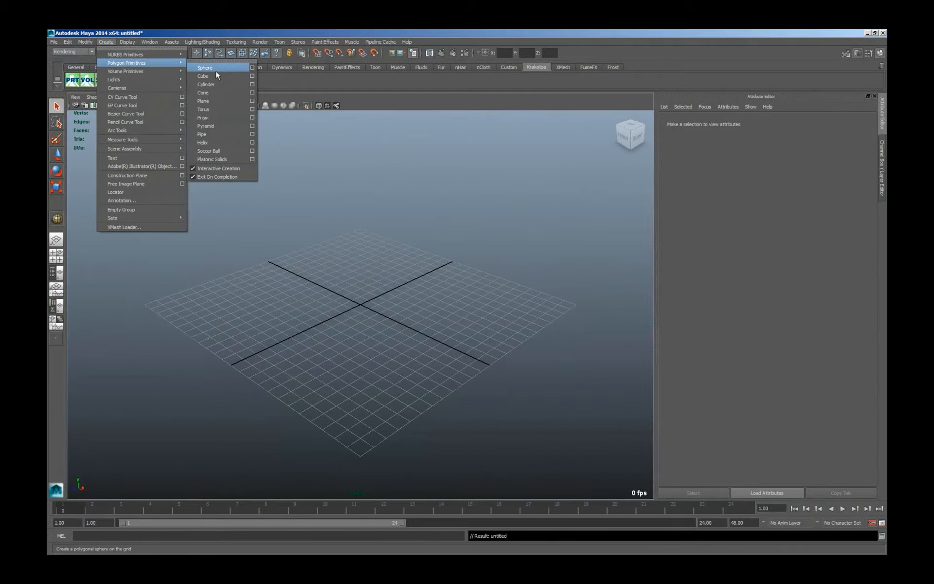
# - Create a polygon sphere at the centre of the grid
pyautogui.click(215, 70)
pyautogui.moveTo(368, 289); pyautogui.dragTo(377, 344)
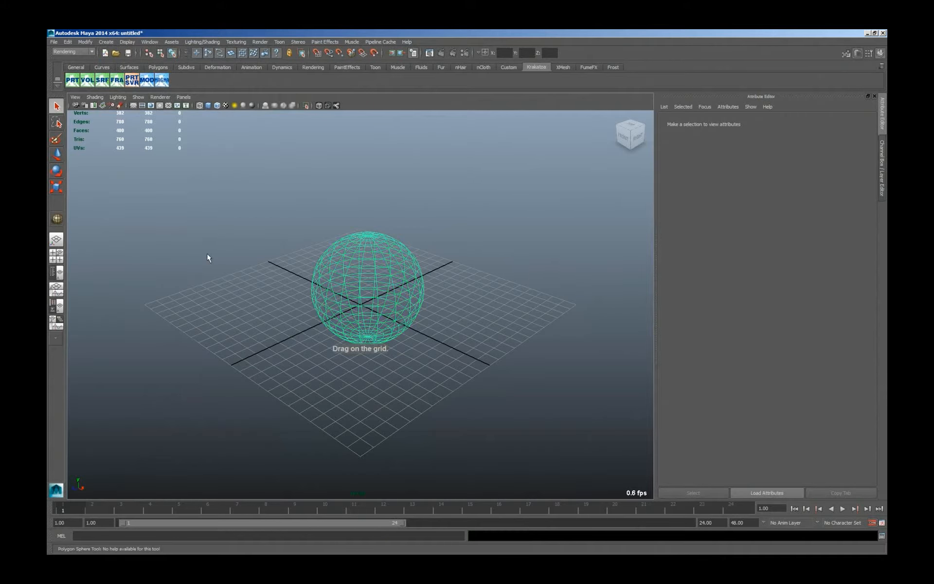
pyautogui.hotkey('alt', 'Tab')
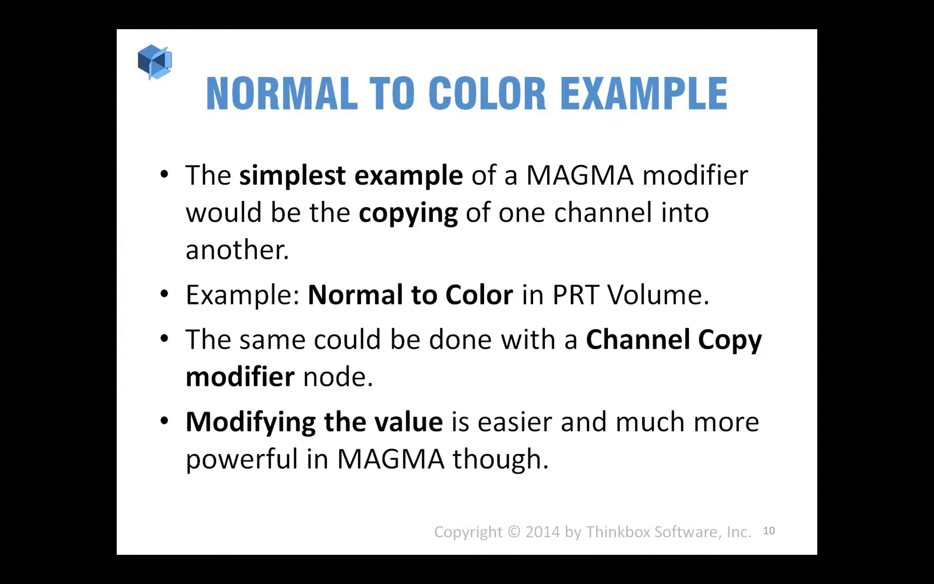
pyautogui.hotkey('alt', 'Tab')
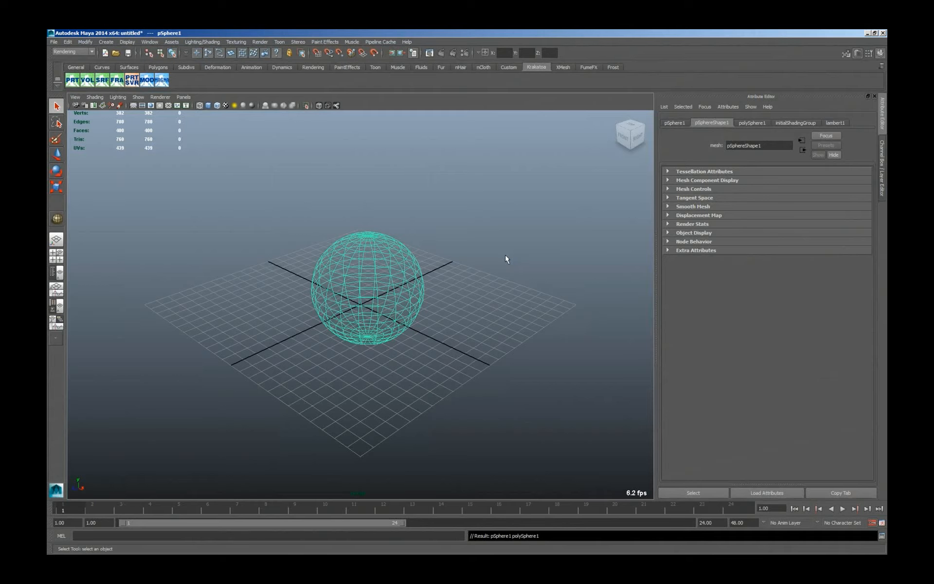
# - Fill the sphere with a PRT Volume and add a Magma modifier that feeds the Normal input channel into a Color output
pyautogui.click(90, 83)
pyautogui.click(162, 80)
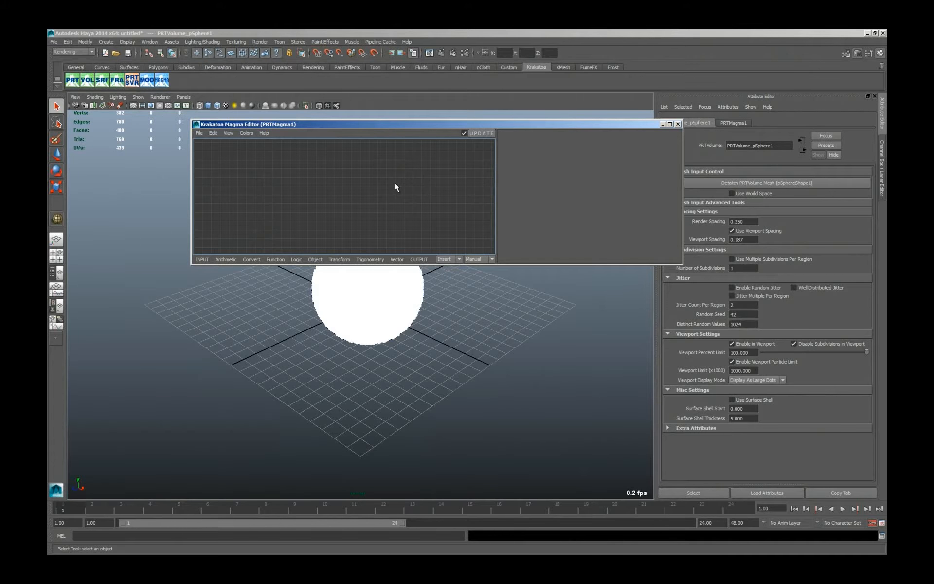
pyautogui.hotkey('ctrl', 'n')
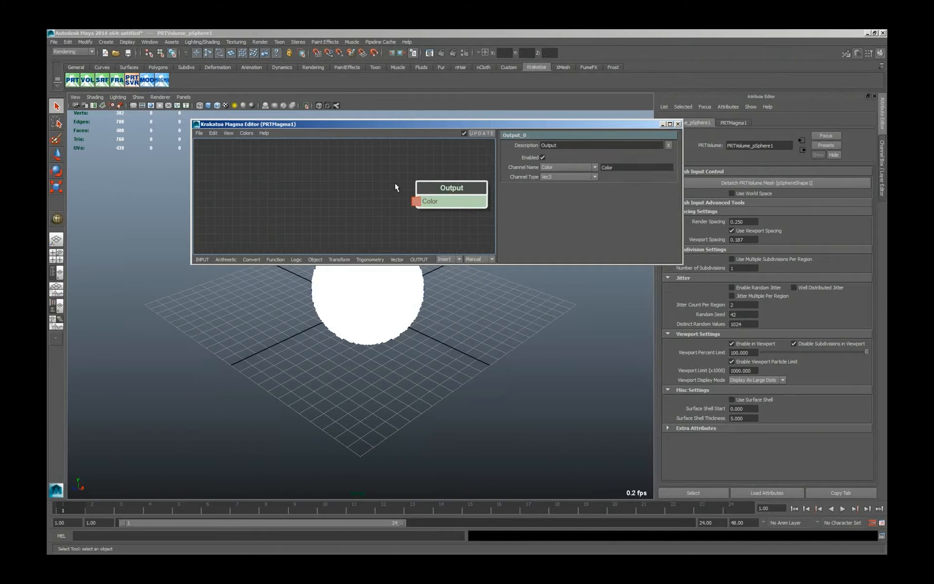
pyautogui.press('n')
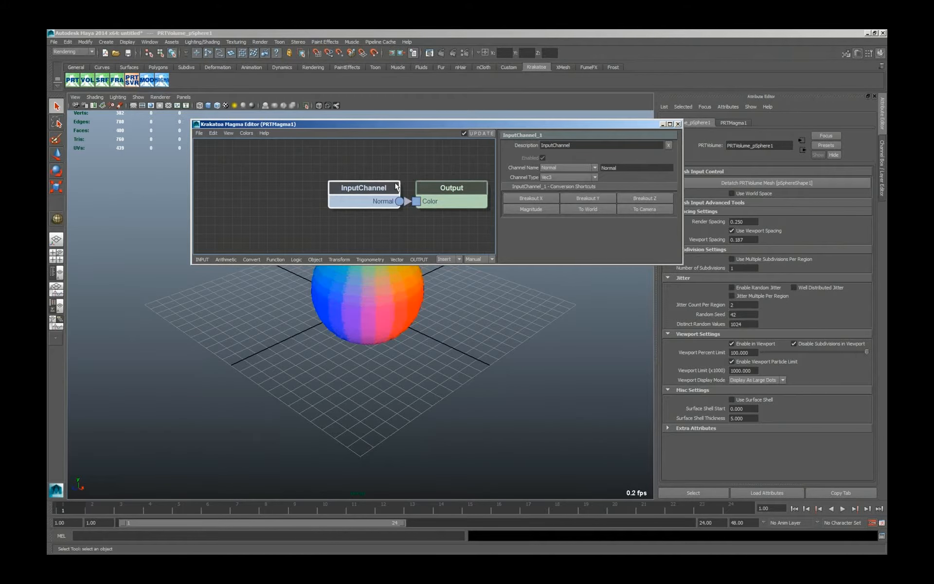
# - Move the Magma Editor below the sphere and examine the particle colouring from another angle
pyautogui.moveTo(443, 126); pyautogui.dragTo(443, 128)
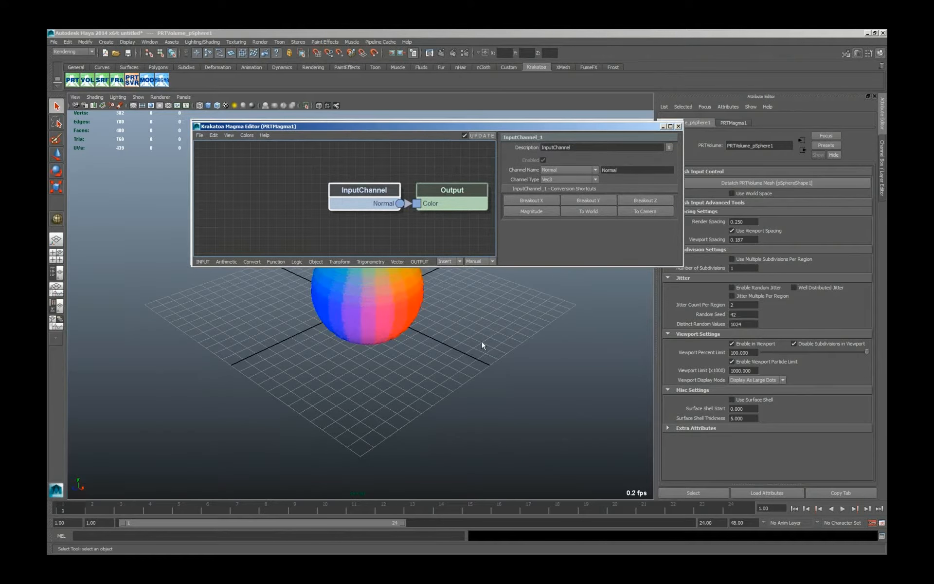
pyautogui.moveTo(482, 344); pyautogui.dragTo(482, 358)
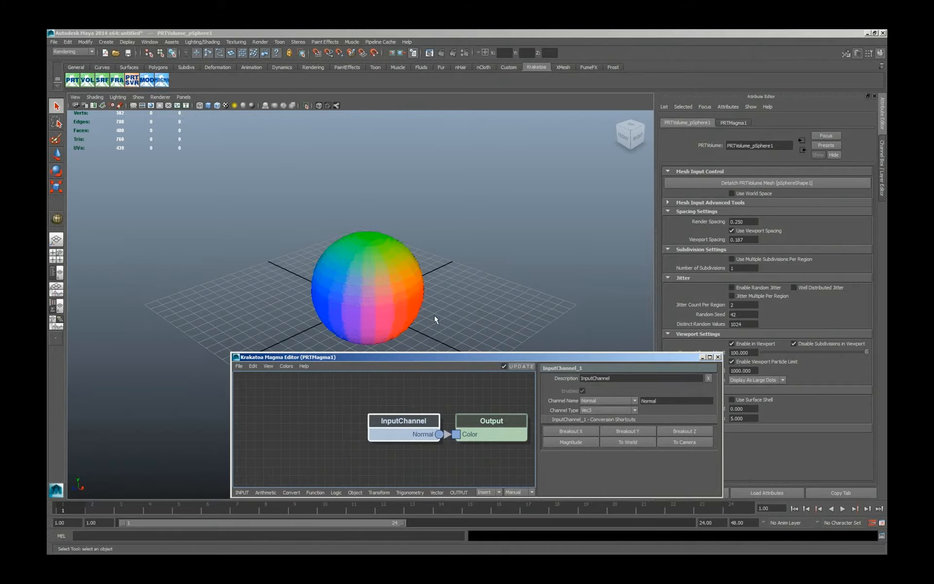
pyautogui.click(447, 314)
pyautogui.keyDown('alt'); pyautogui.moveTo(448, 314); pyautogui.dragTo(357, 287); pyautogui.keyUp('alt')
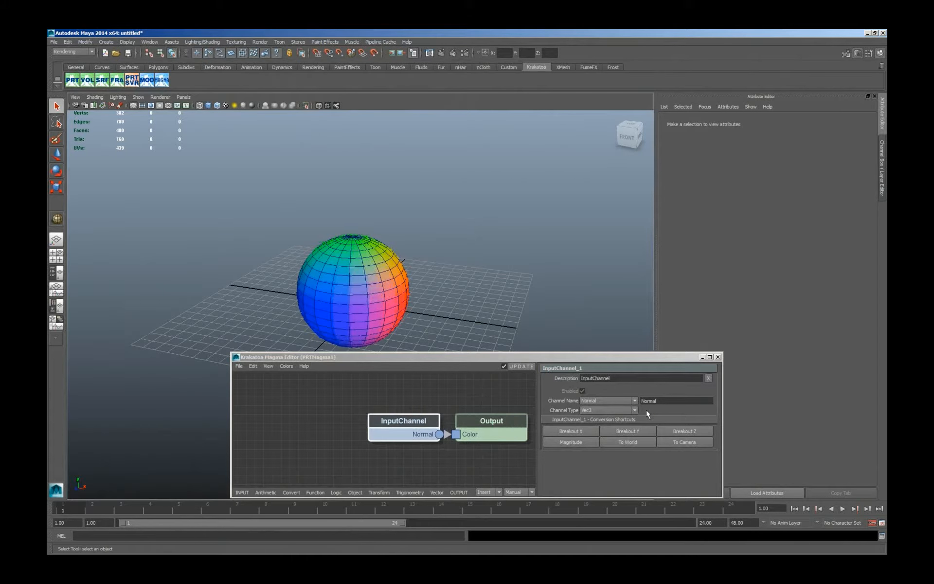
# - Open the Krakatoa Modifier Editor for the sphere's PRT Volume and disable its Magma modifier
pyautogui.click(351, 290)
pyautogui.click(147, 79)
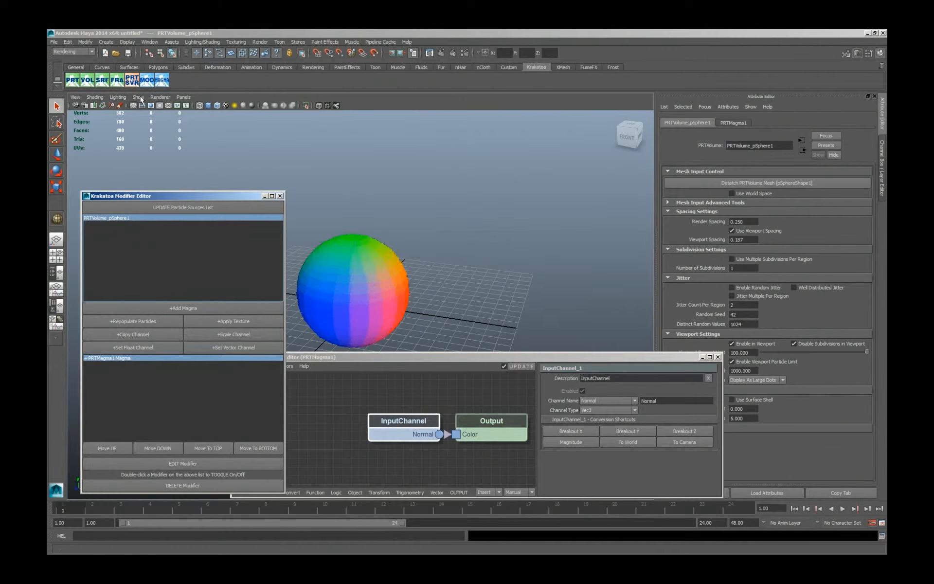
pyautogui.doubleClick(142, 358)
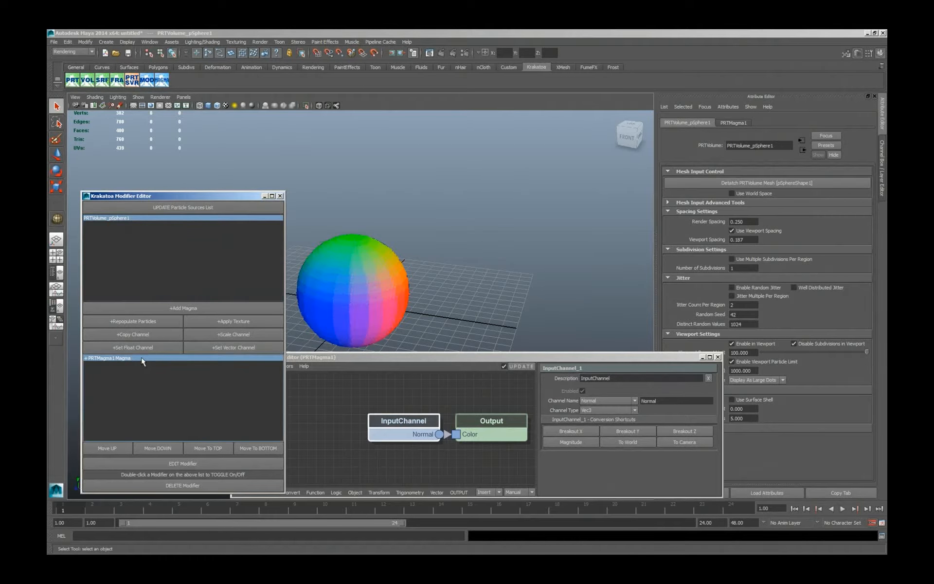
# - Add a Copy Channel modifier to the PRT Volume with Normal as source and Color as destination
pyautogui.click(142, 334)
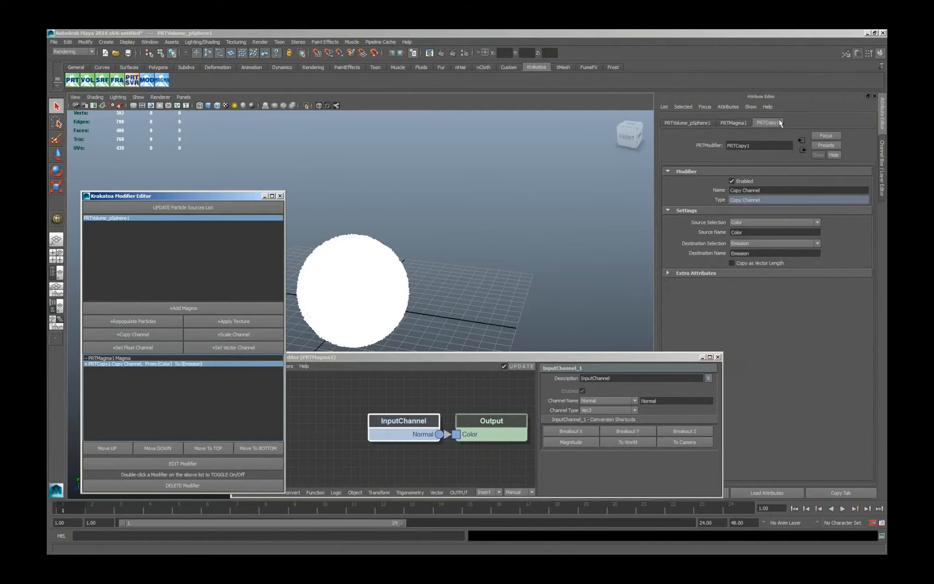
pyautogui.click(757, 224)
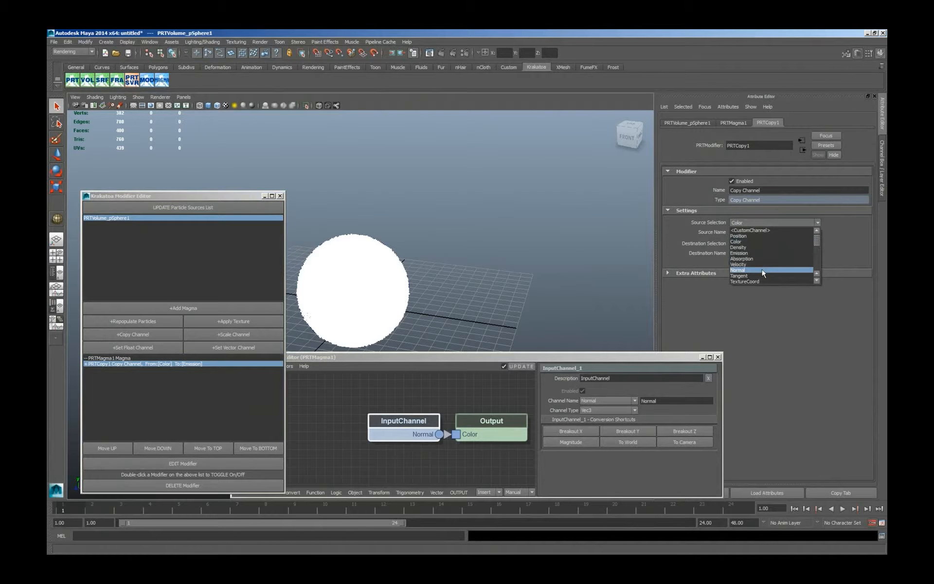
pyautogui.click(761, 271)
pyautogui.click(758, 243)
pyautogui.click(759, 265)
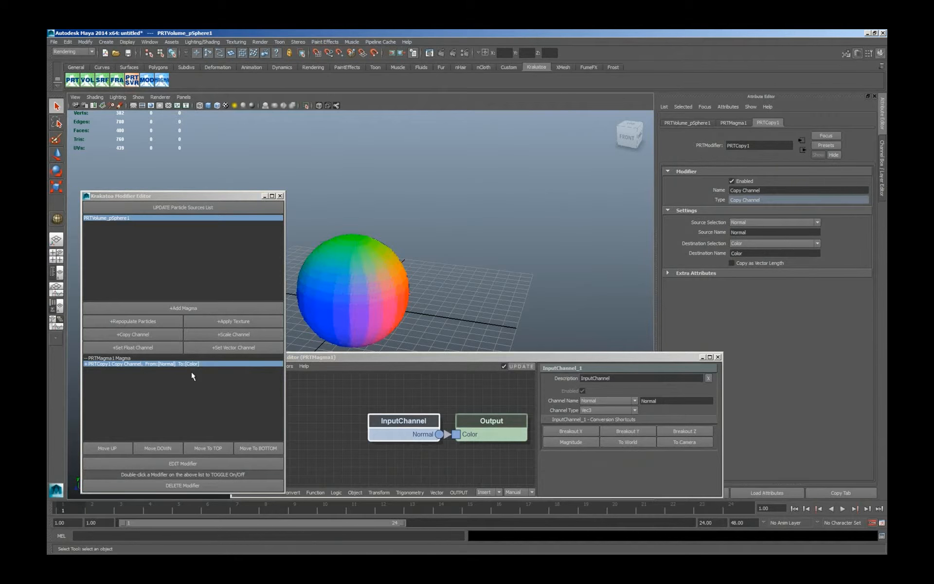
# - Disable the Copy Channel modifier, re-enable the Magma modifier and return to its node flow
pyautogui.click(160, 358)
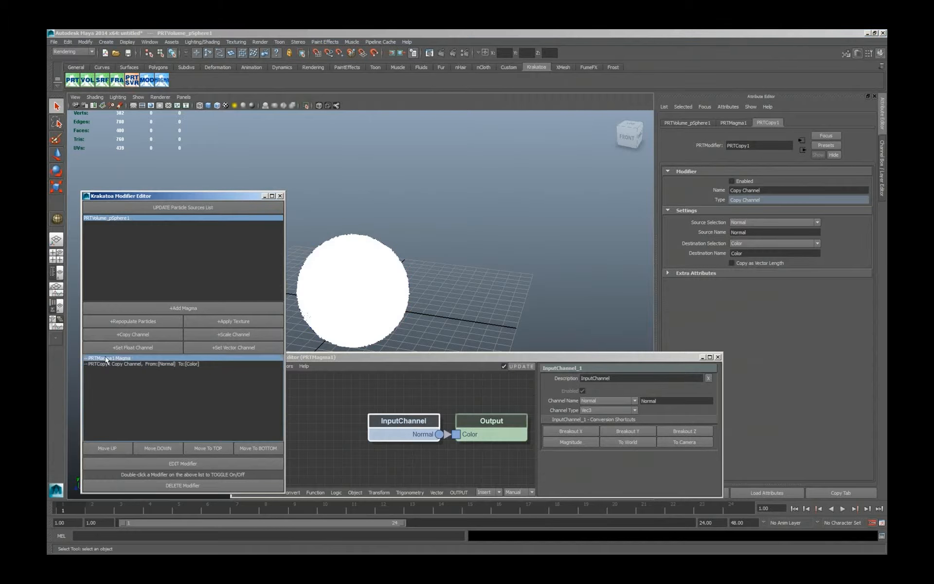
pyautogui.click(420, 442)
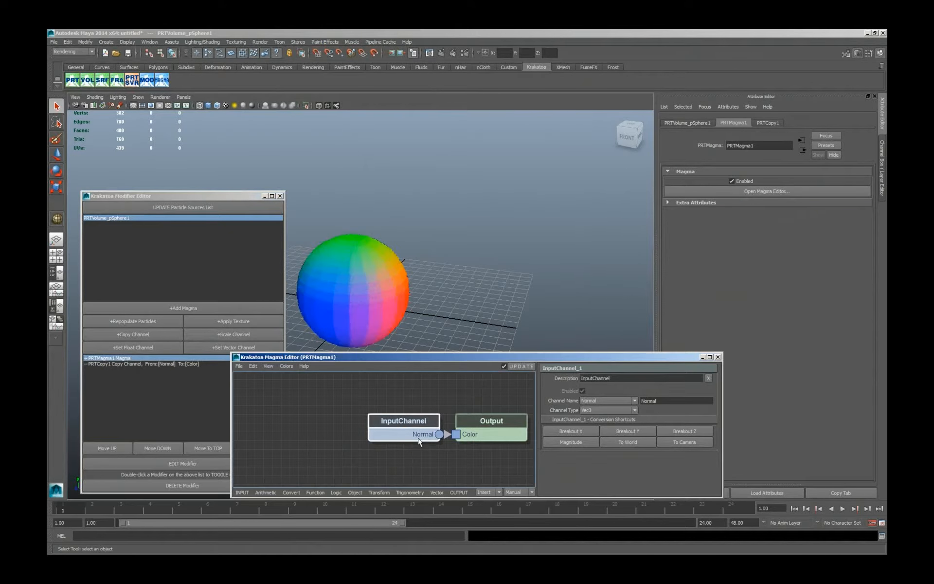
# - Insert a Multiply node after the Normal input channel and set its right value to 0.5
pyautogui.press('*')
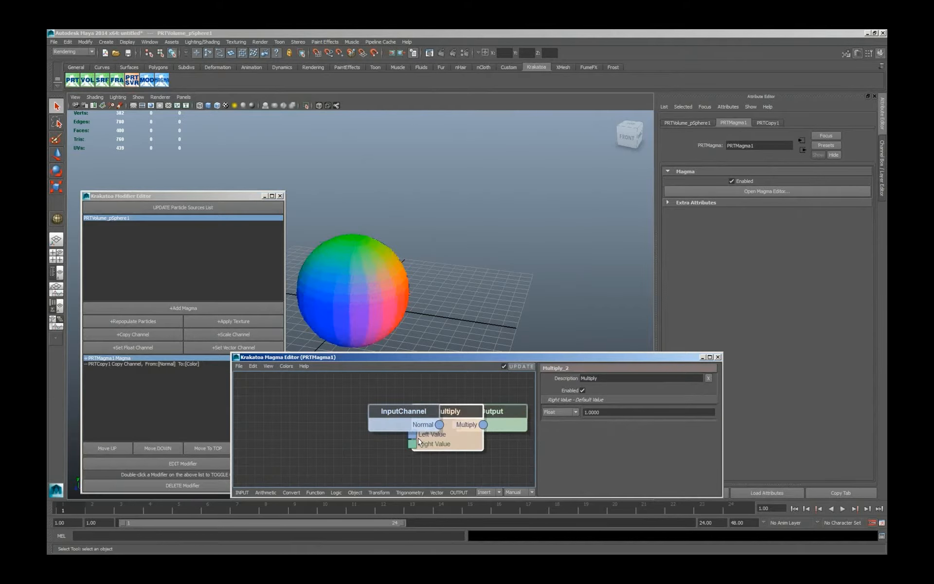
pyautogui.doubleClick(610, 413)
pyautogui.write('0.5000')
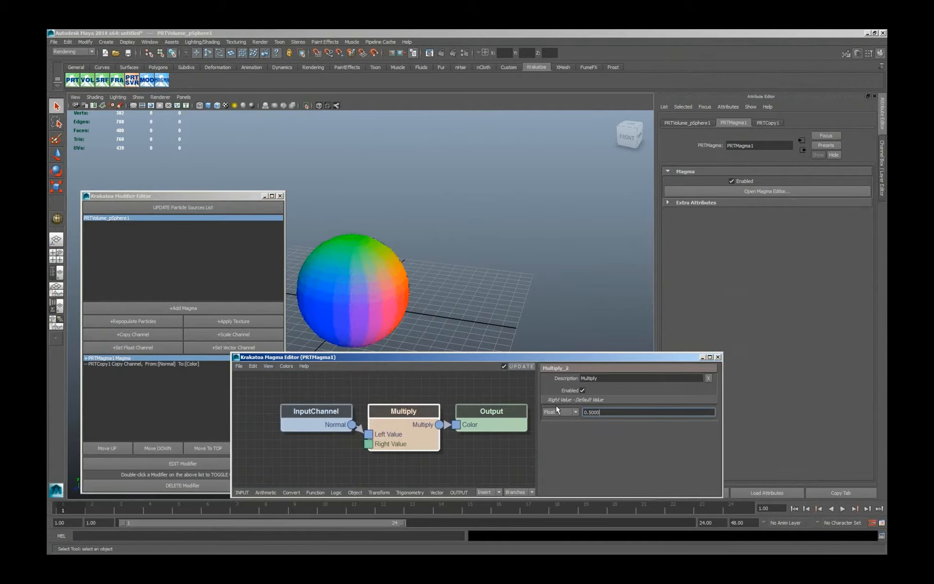
pyautogui.press('Return')
# - Insert an Add node after Multiply and connect a vector InputValue node to its right value
pyautogui.click(411, 422)
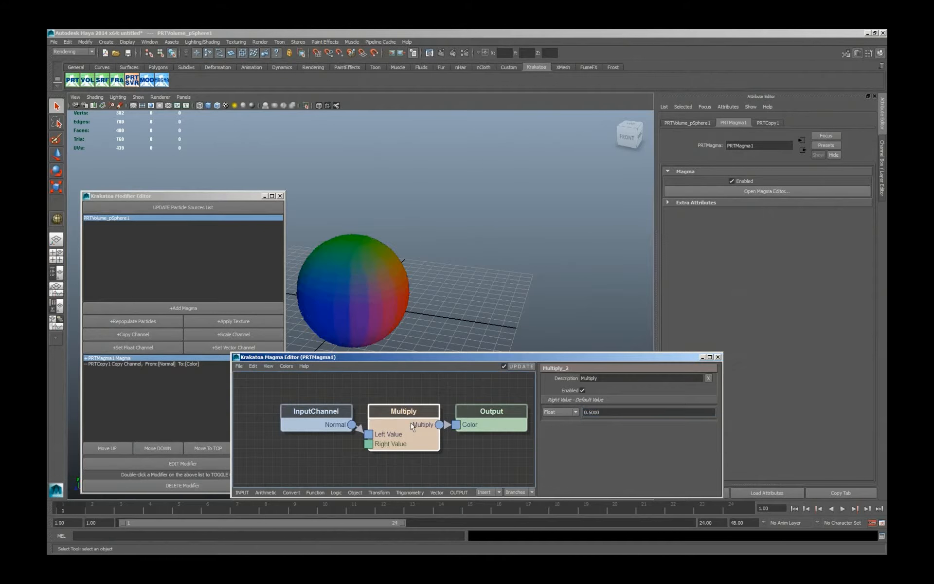
pyautogui.press('+')
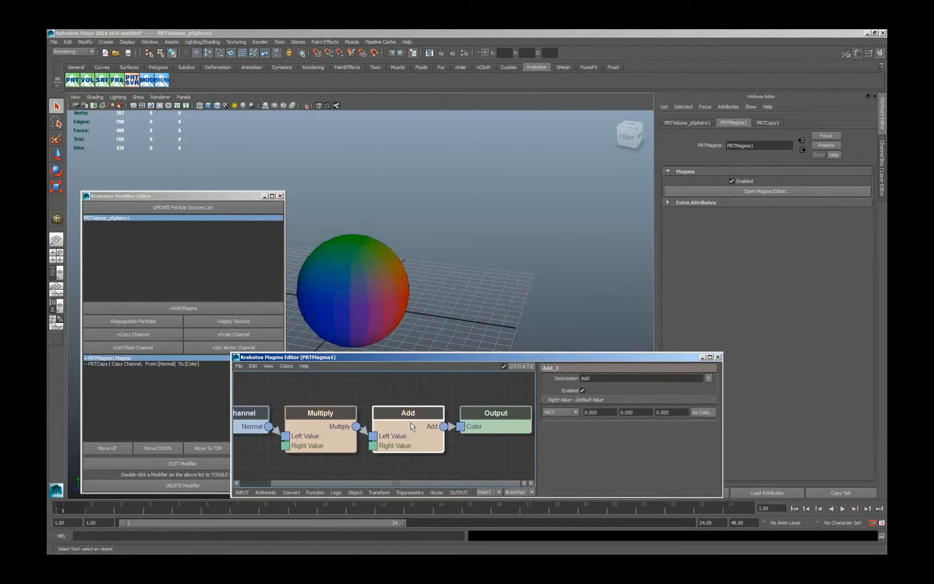
pyautogui.press('v')
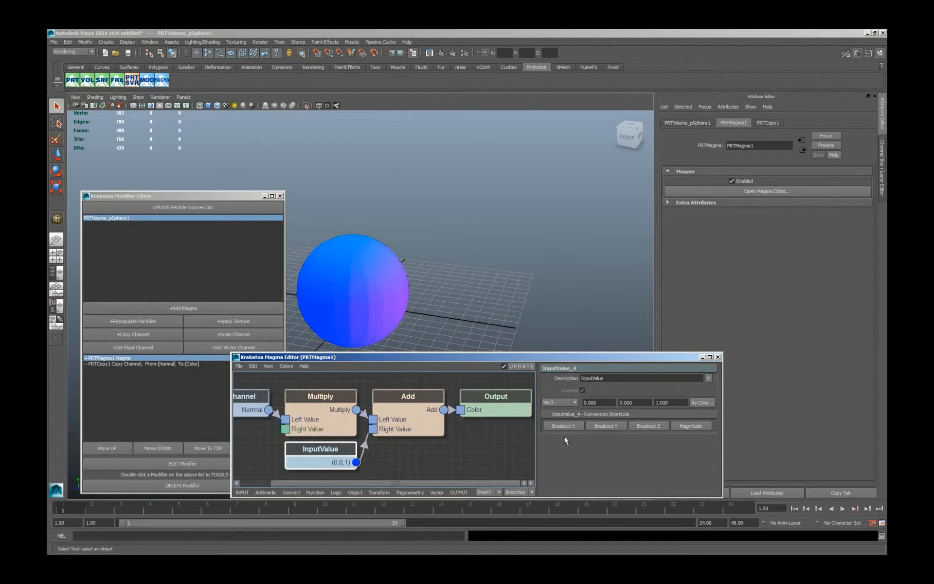
# - Set the InputValue node's vector to 0, 0.35, 0.58
pyautogui.click(674, 402)
pyautogui.write('0.64')
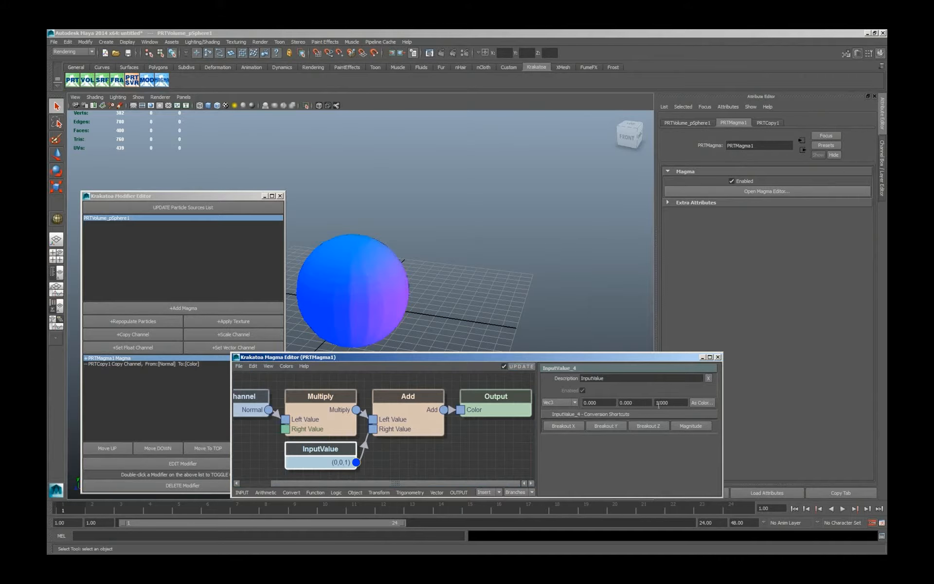
pyautogui.press('Return')
pyautogui.click(634, 403)
pyautogui.write('0.35')
pyautogui.press('Return')
pyautogui.click(674, 403)
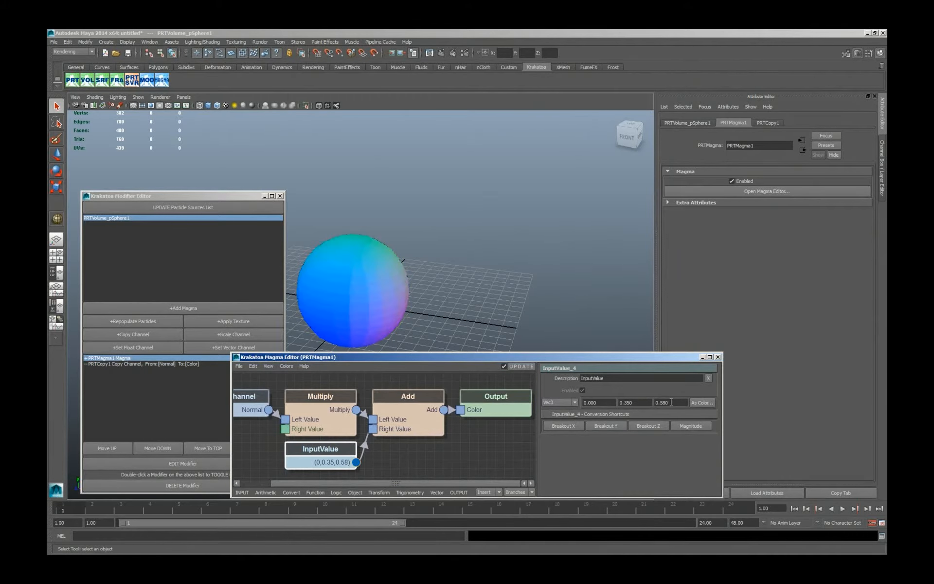
pyautogui.write('0.58')
pyautogui.press('Return')
pyautogui.click(398, 444)
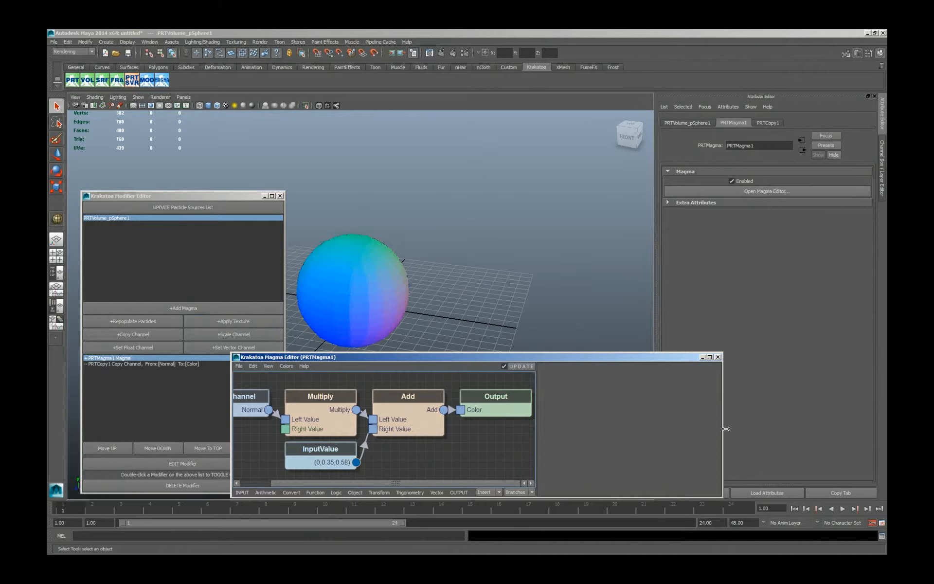
# - Widen the Magma Editor to fit the whole node flow and select the InputChannel node
pyautogui.moveTo(723, 428); pyautogui.dragTo(808, 428)
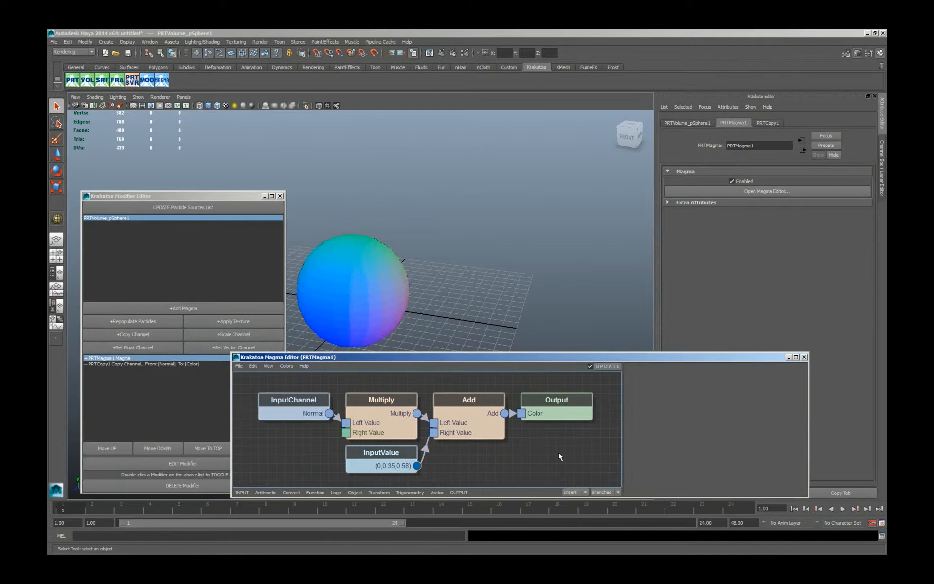
pyautogui.click(300, 407)
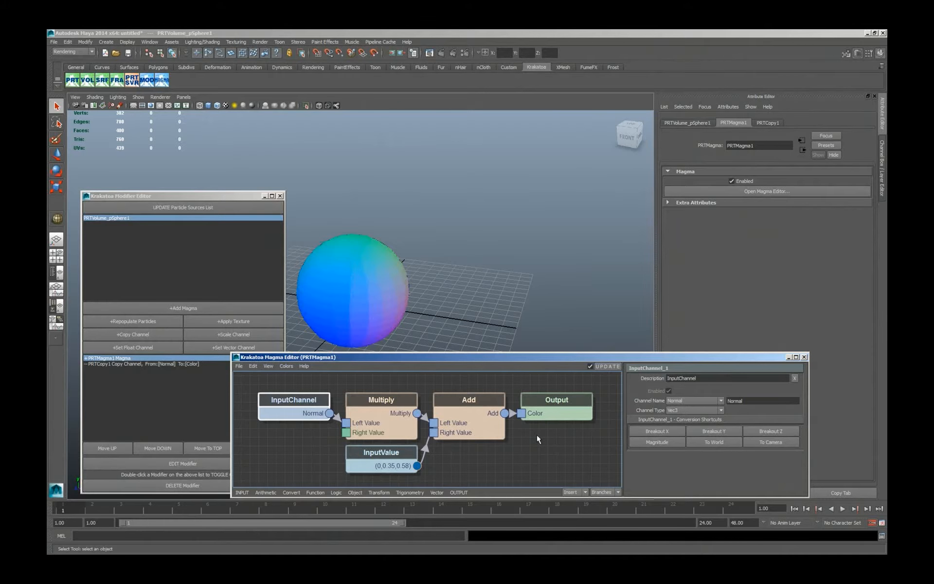
pyautogui.hotkey('alt', 'Tab')
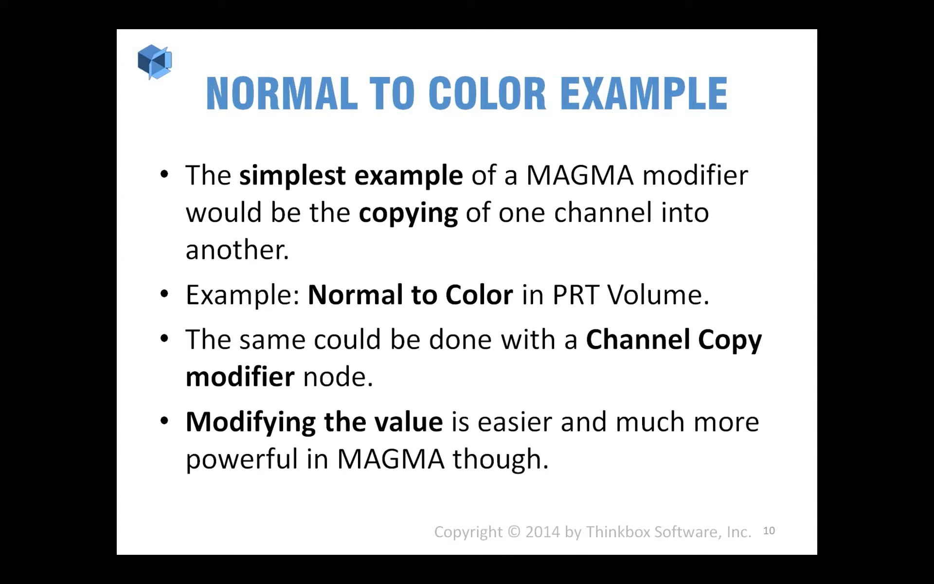
pyautogui.click(580, 373)
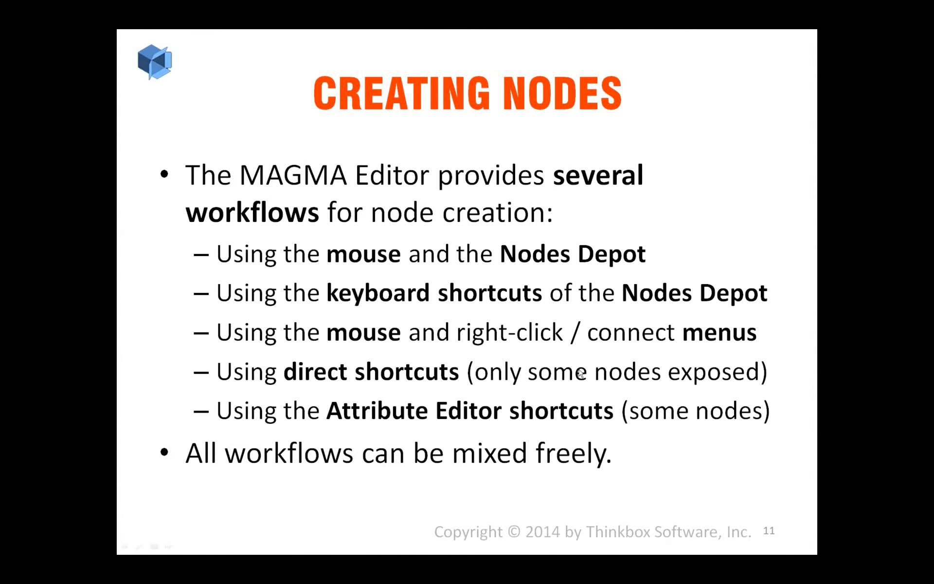
pyautogui.hotkey('alt', 'Tab')
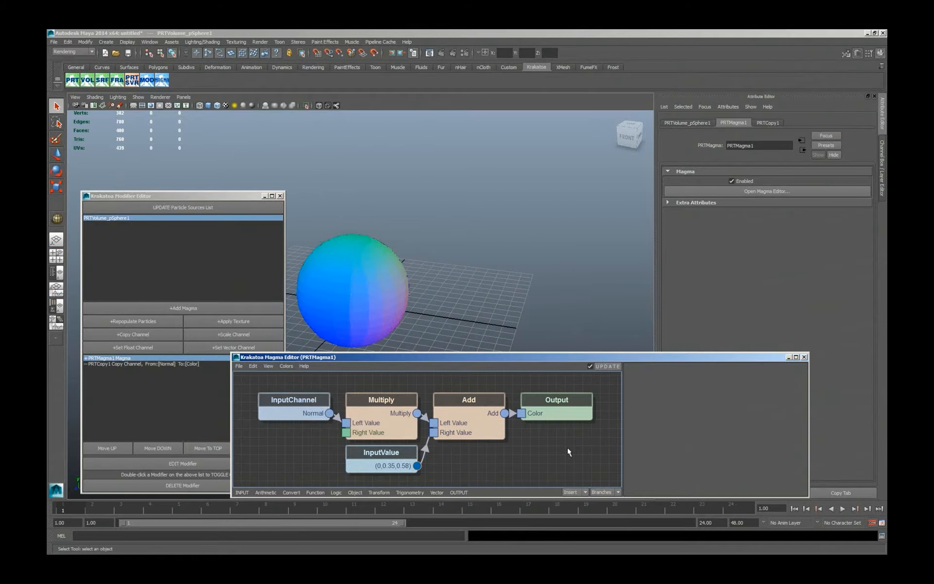
# - Delete all nodes from the Magma flow and close the Krakatoa Modifier Editor
pyautogui.hotkey('ctrl', 'a')
pyautogui.press('Delete')
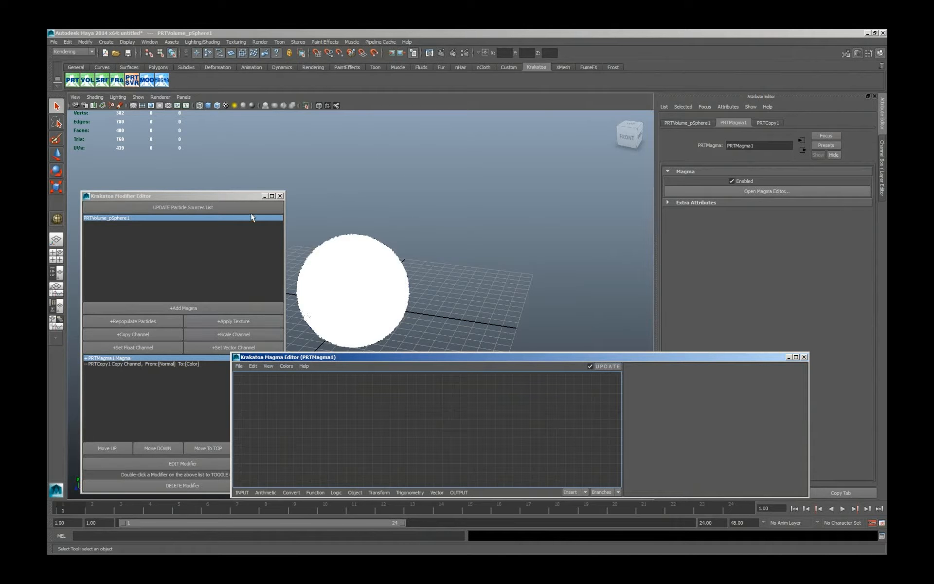
pyautogui.click(280, 195)
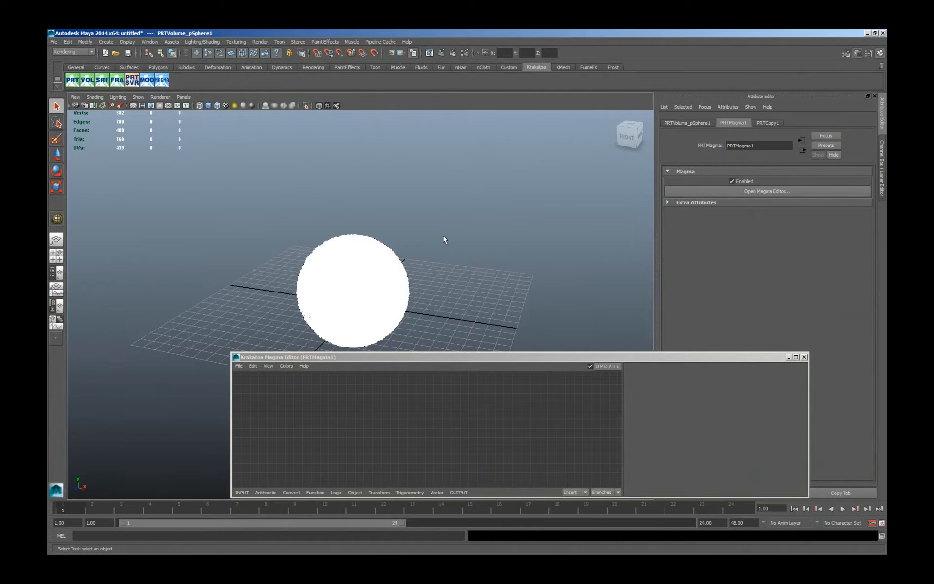
pyautogui.hotkey('alt', 'Tab')
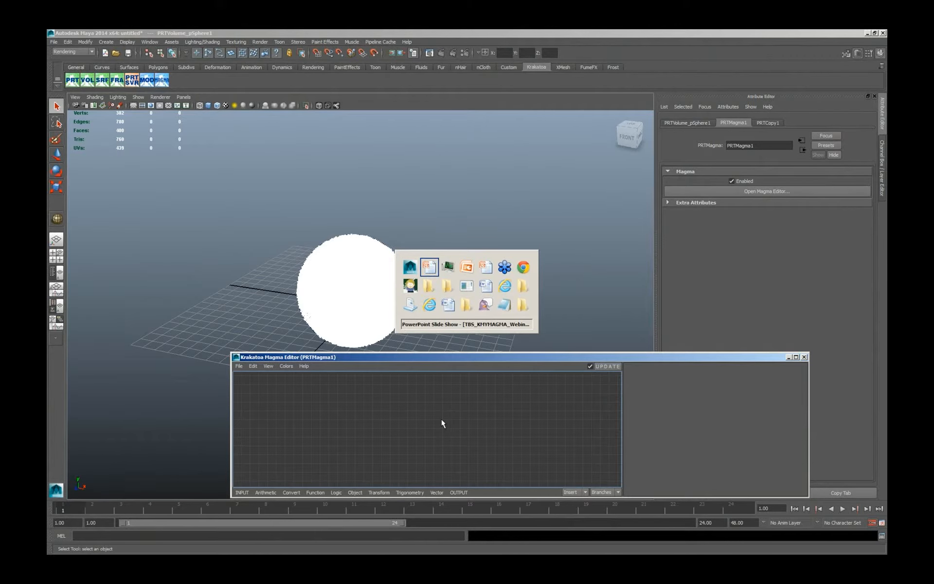
pyautogui.hotkey('alt', 'Tab')
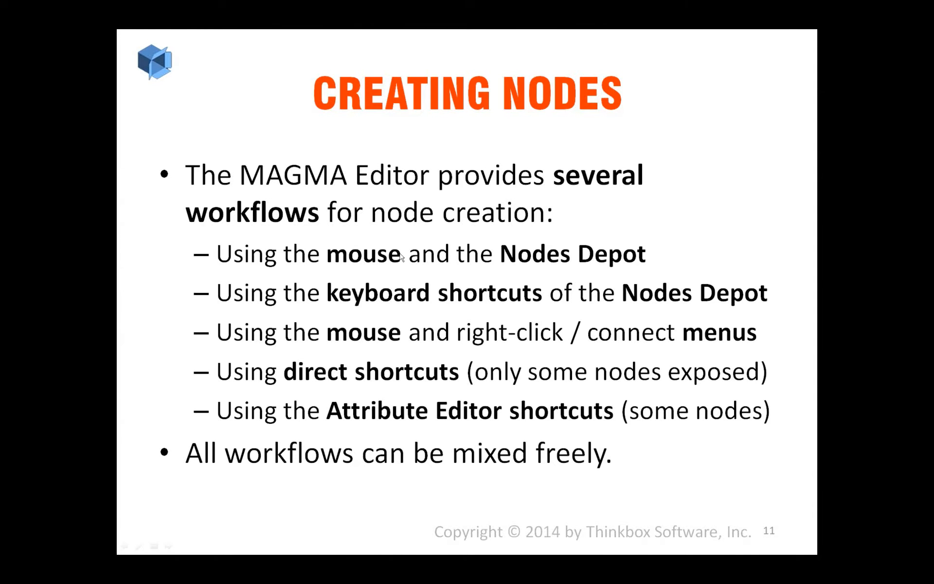
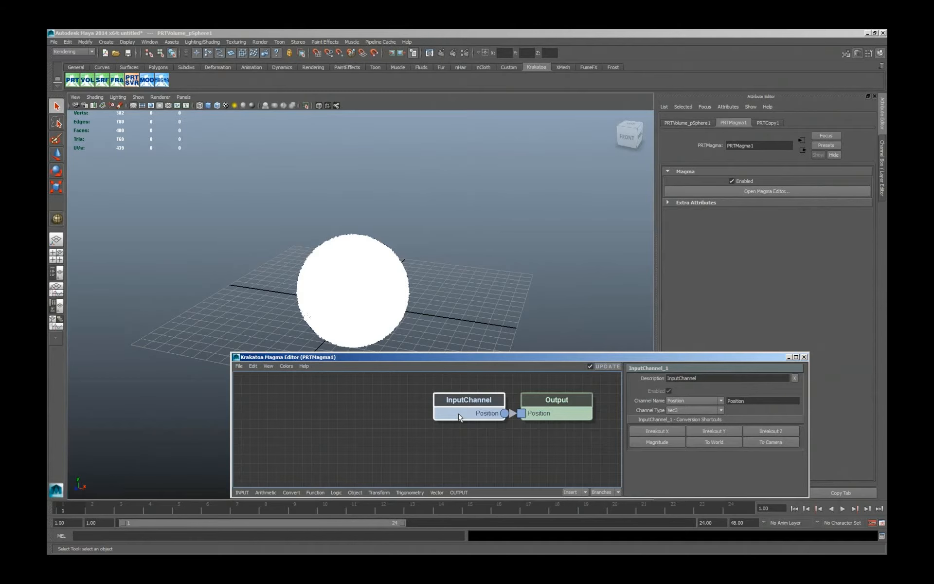
# - Insert an Add node between the Position input channel and the Position output
pyautogui.hotkey('alt', 'a')
pyautogui.press('d')
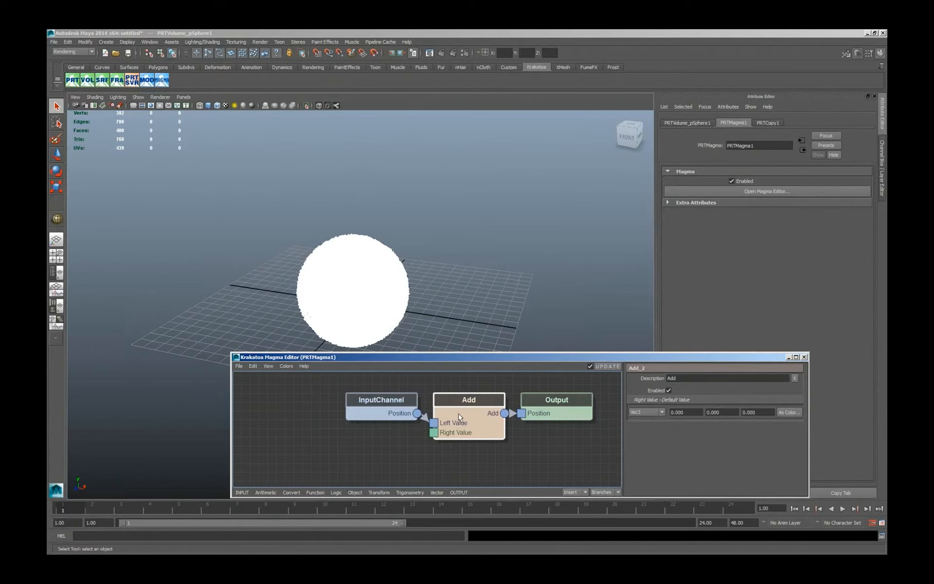
# - Feed a Normal input channel into the Add node's right value and insert a Multiply node between them
pyautogui.press('i')
pyautogui.press('c')
pyautogui.press('n')
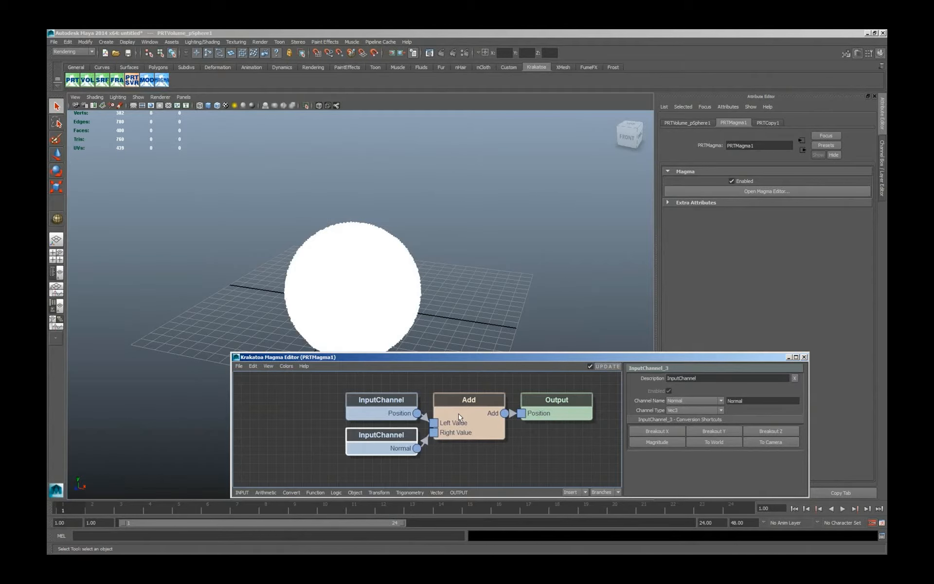
pyautogui.press('a')
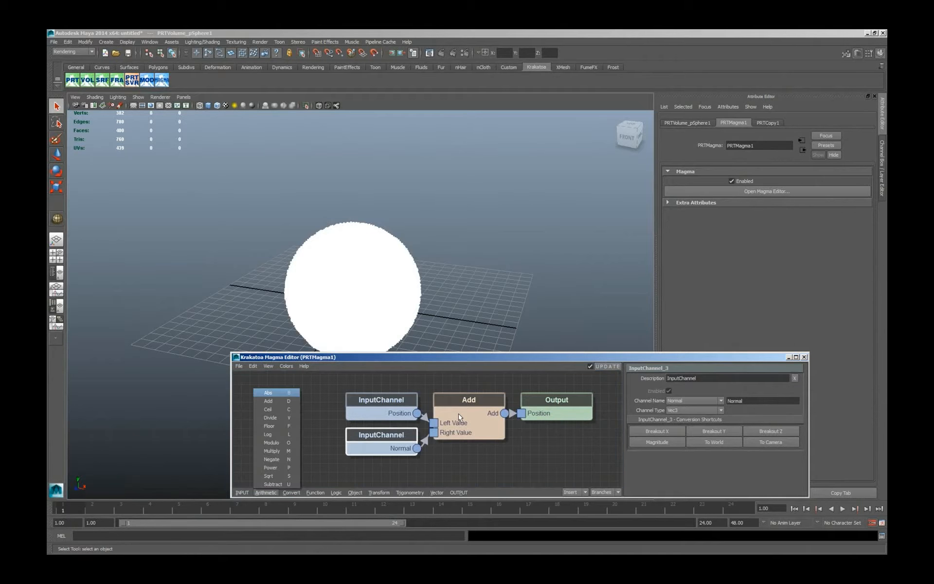
pyautogui.press('m')
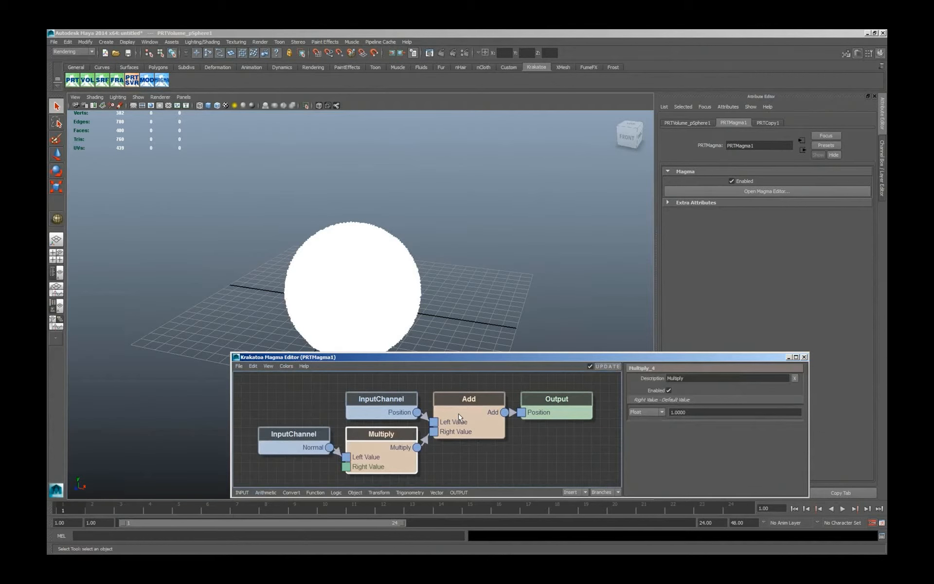
pyautogui.hotkey('alt', 'i')
pyautogui.press('v')
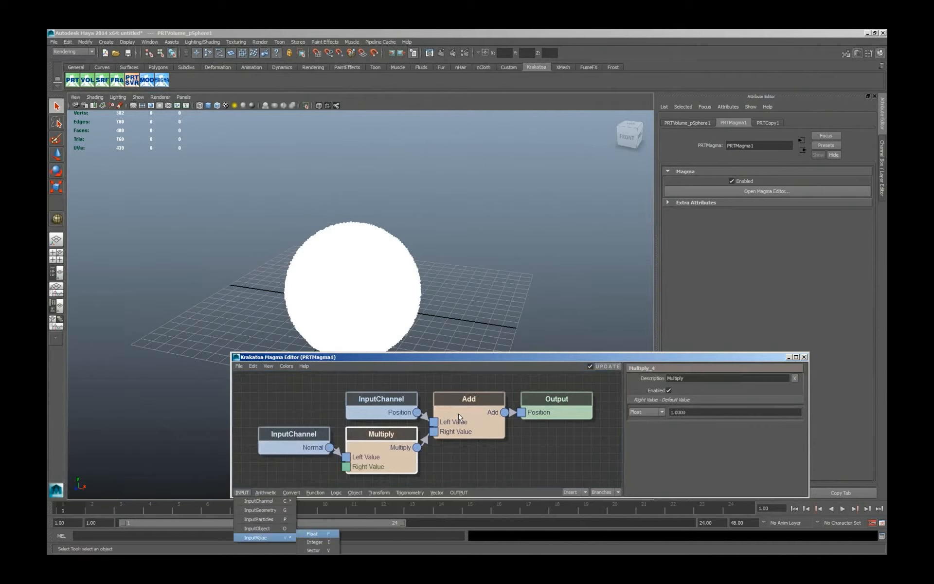
pyautogui.press('Escape')
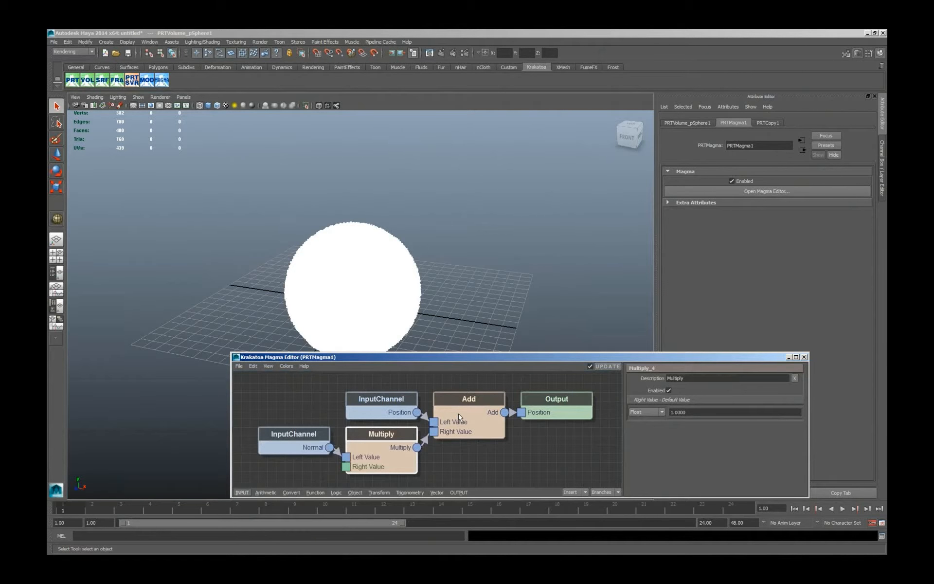
# - Connect a float InputValue node to the Multiply node's right value and raise it to about 7.9
pyautogui.hotkey('alt', 'i')
pyautogui.press('v')
pyautogui.press('f')
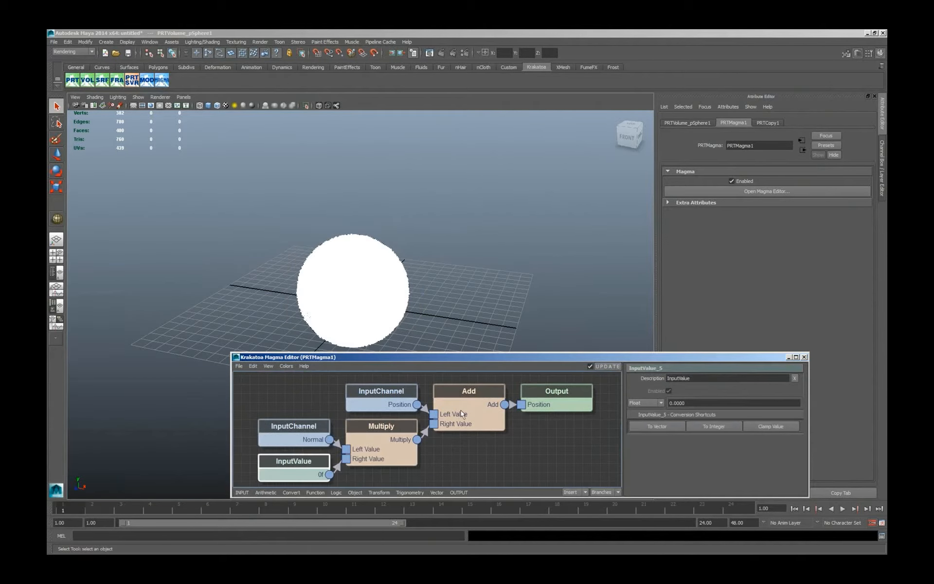
pyautogui.keyDown('ctrl'); pyautogui.moveTo(690, 403); pyautogui.dragTo(728, 403); pyautogui.keyUp('ctrl')
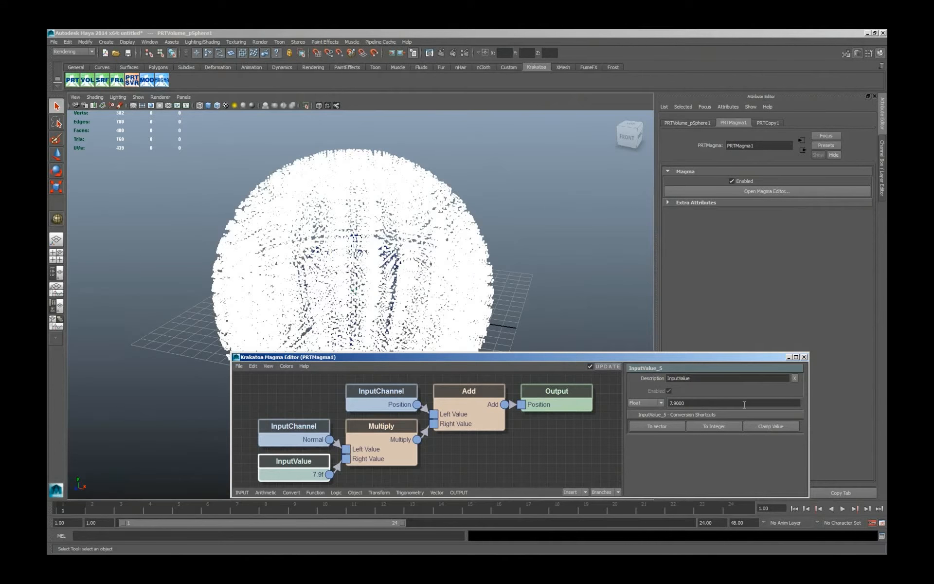
# - Delete all nodes from the Magma flow
pyautogui.click(582, 456)
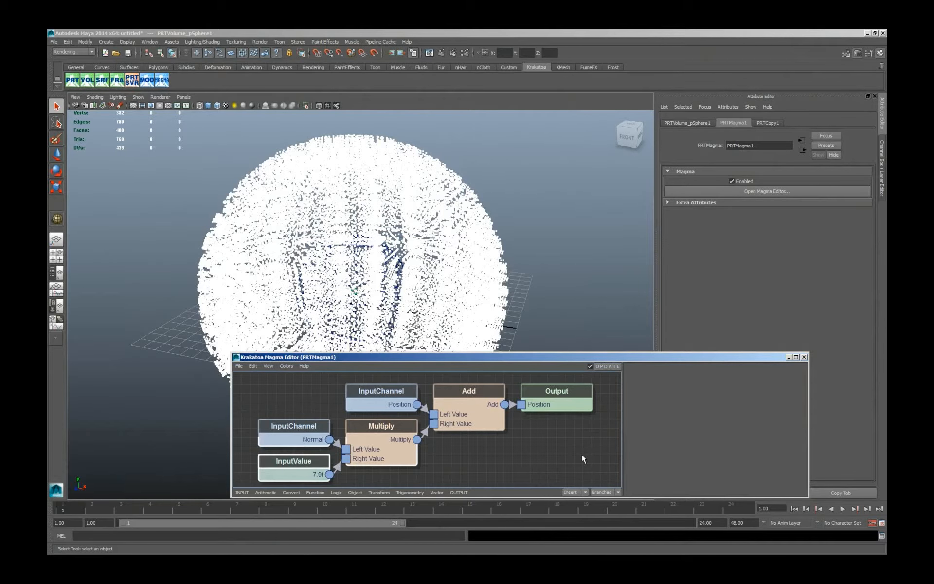
pyautogui.hotkey('ctrl', 'a')
pyautogui.press('Delete')
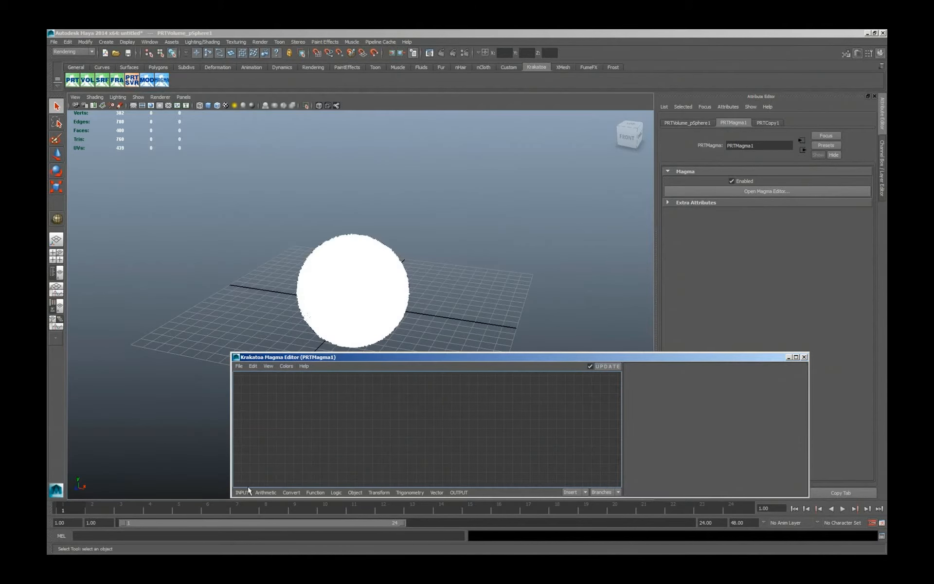
# - Create a Position output node and feed it with a Position input channel
pyautogui.click(247, 491)
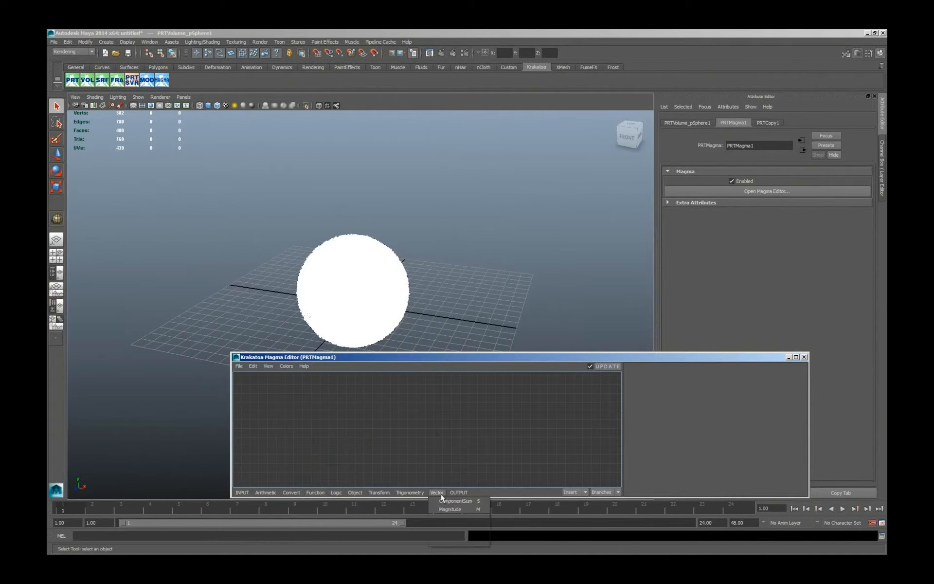
pyautogui.click(528, 450)
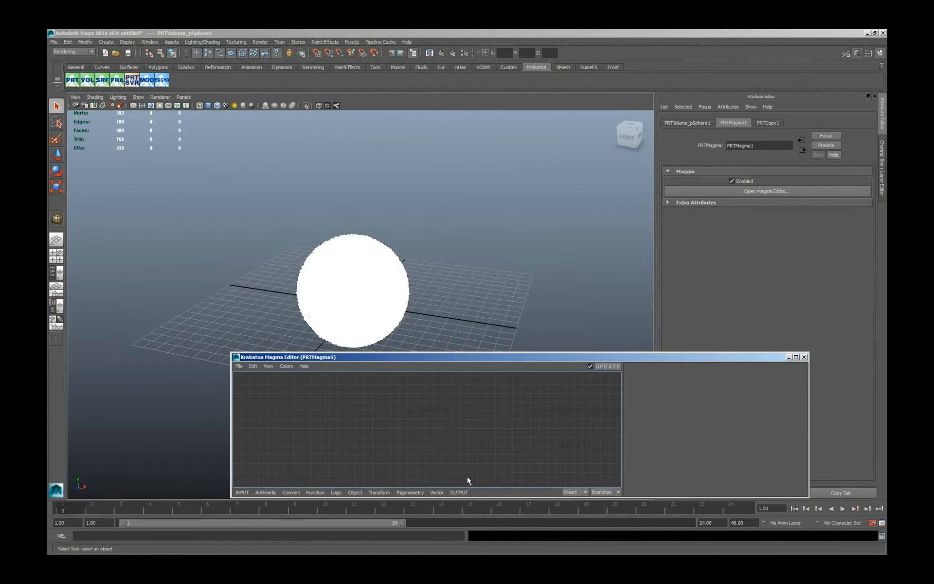
pyautogui.click(461, 492)
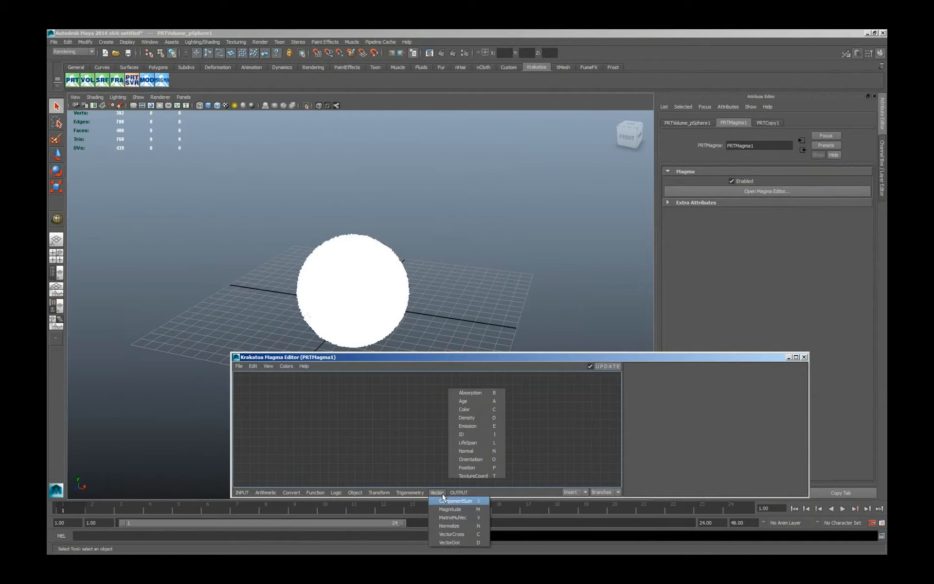
pyautogui.moveTo(463, 495)
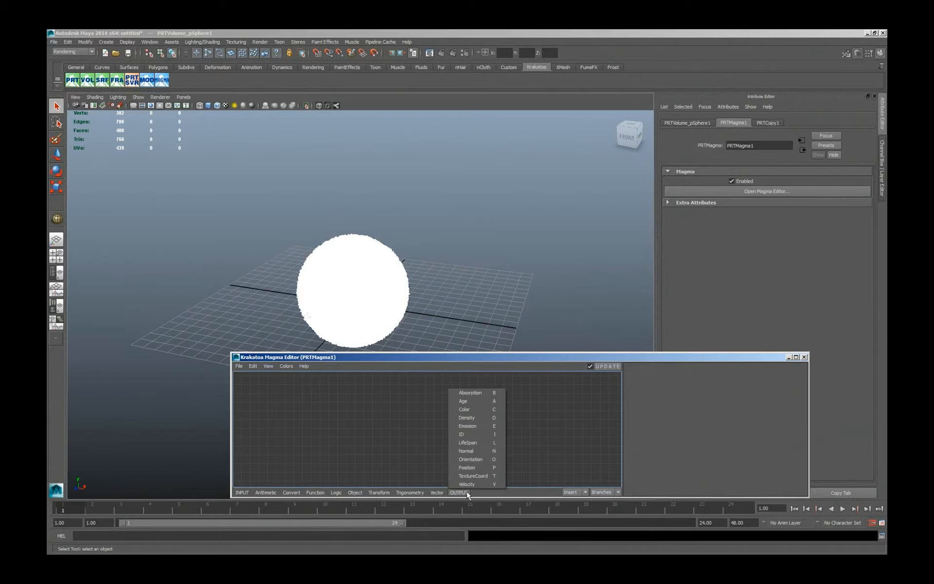
pyautogui.click(471, 466)
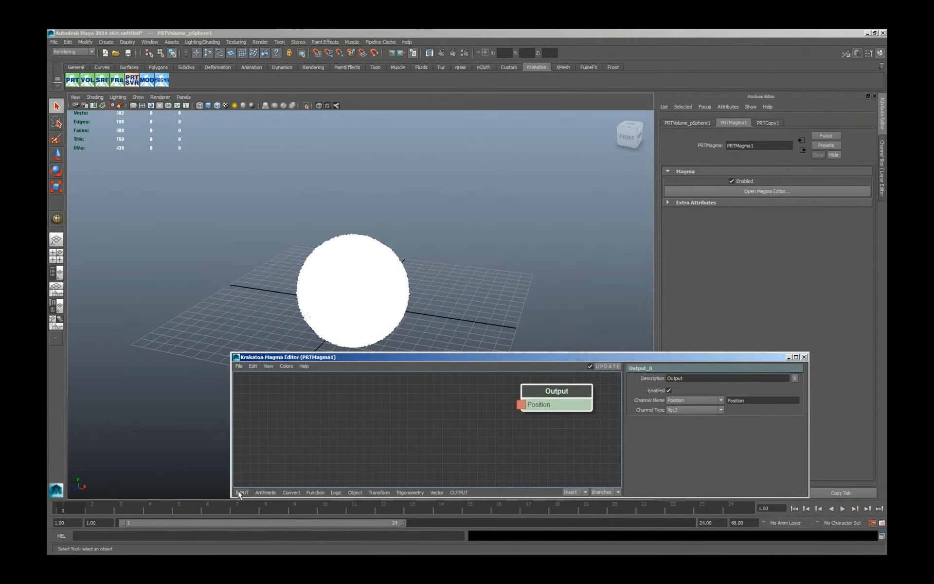
pyautogui.moveTo(241, 494)
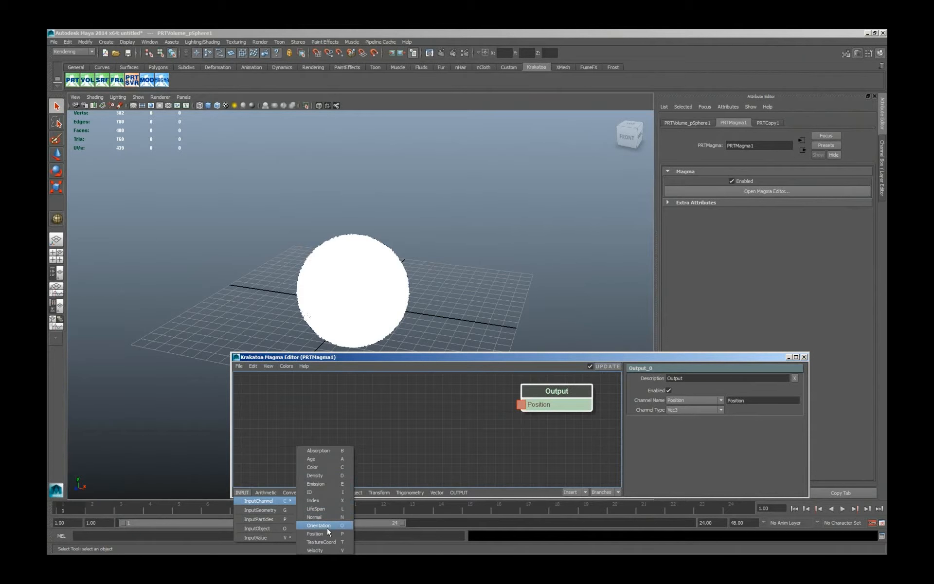
pyautogui.click(326, 532)
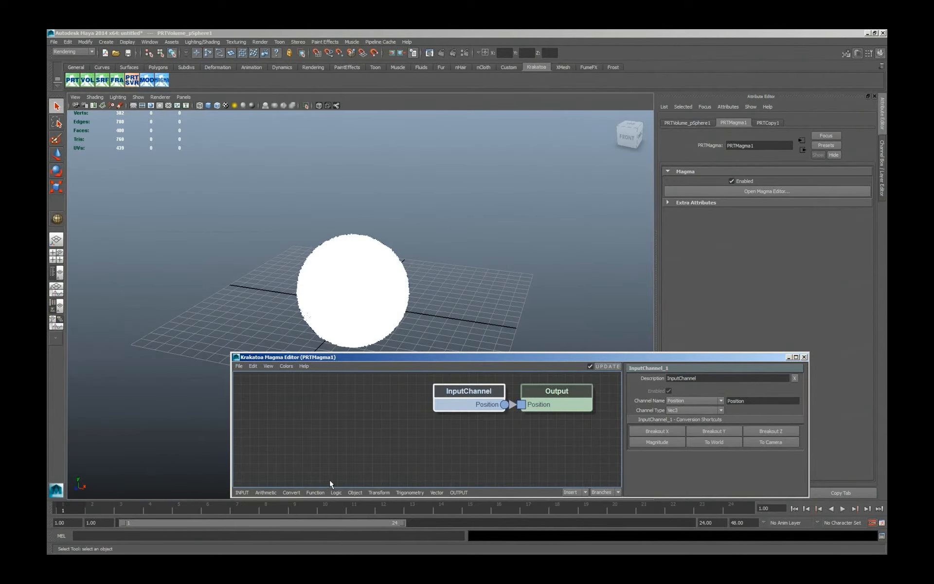
# - Insert an Add node before the Position output and feed a Normal input channel into its right value
pyautogui.moveTo(266, 492)
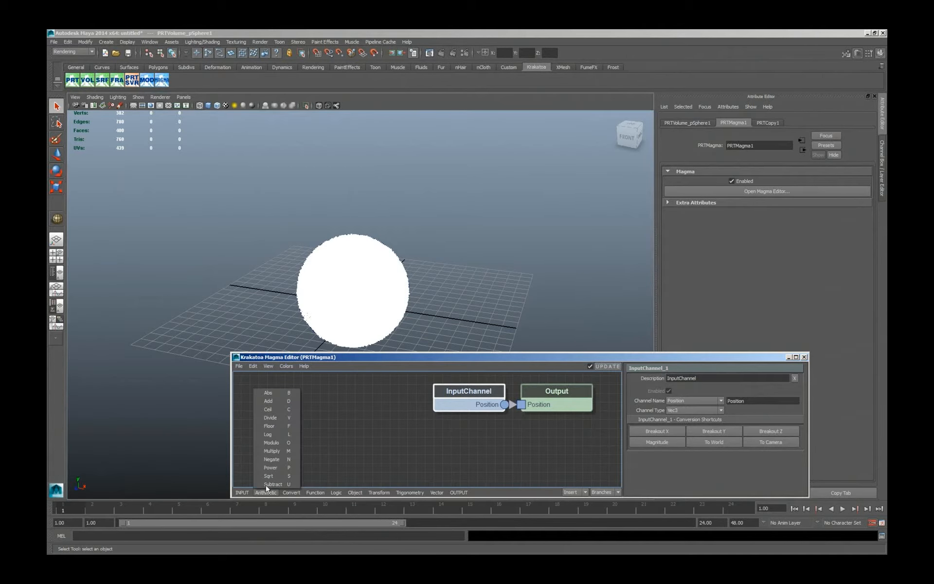
pyautogui.click(269, 401)
pyautogui.moveTo(246, 494)
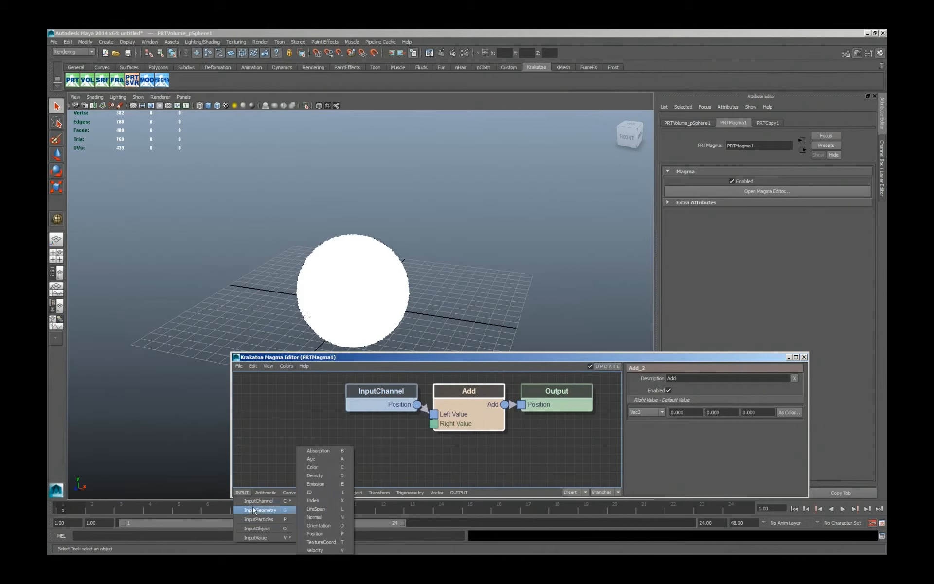
pyautogui.moveTo(273, 503)
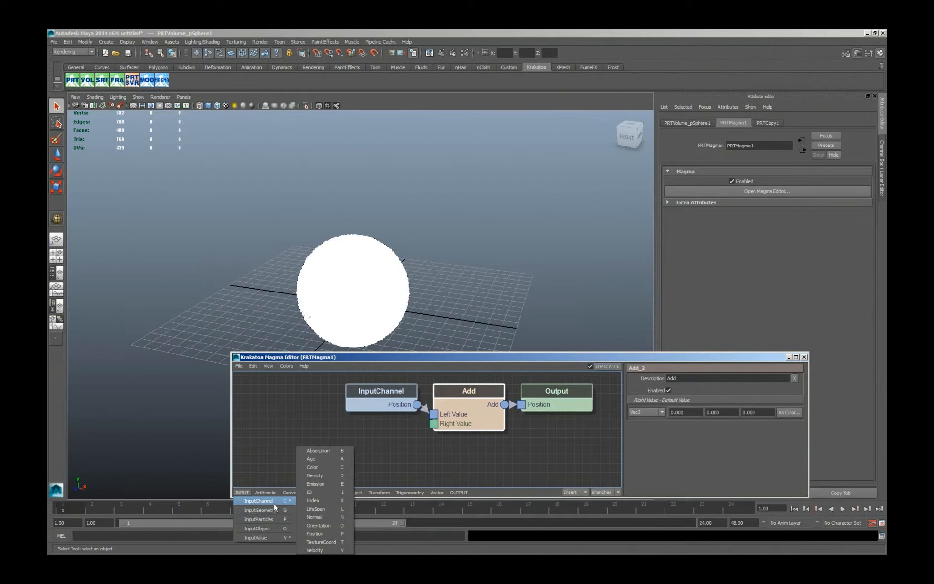
pyautogui.click(314, 516)
# - Insert a Multiply node after the Normal channel and connect a float InputValue of about 5.05 to its right value
pyautogui.click(243, 493)
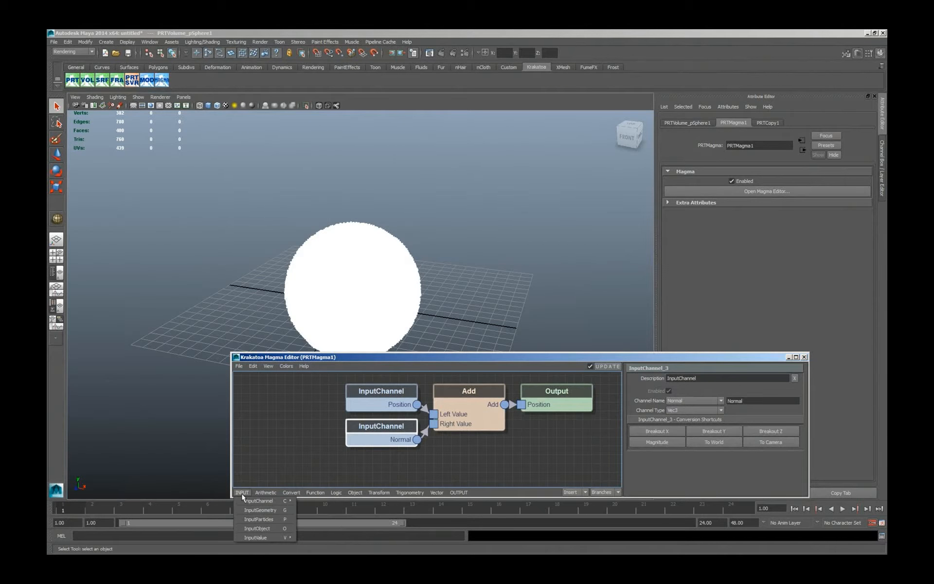
pyautogui.moveTo(263, 492)
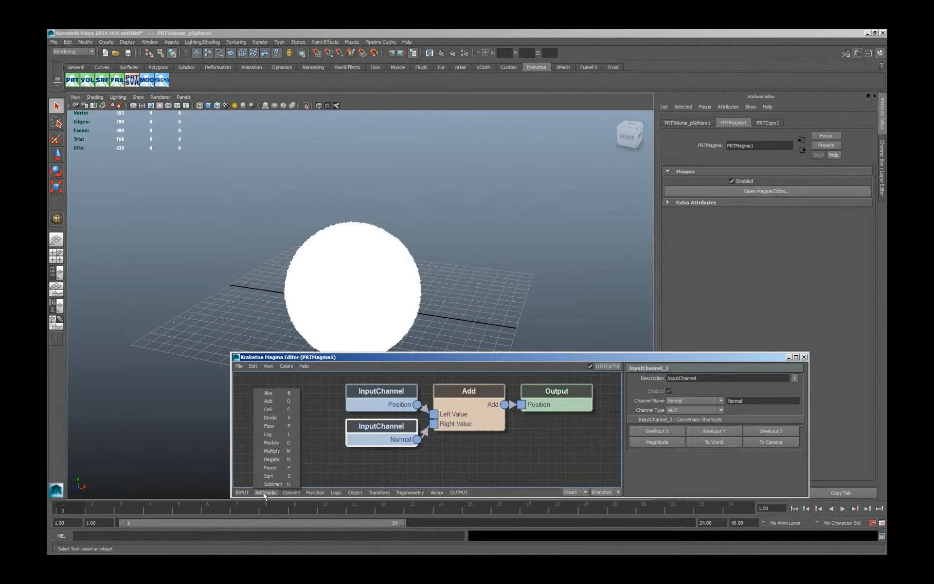
pyautogui.click(287, 451)
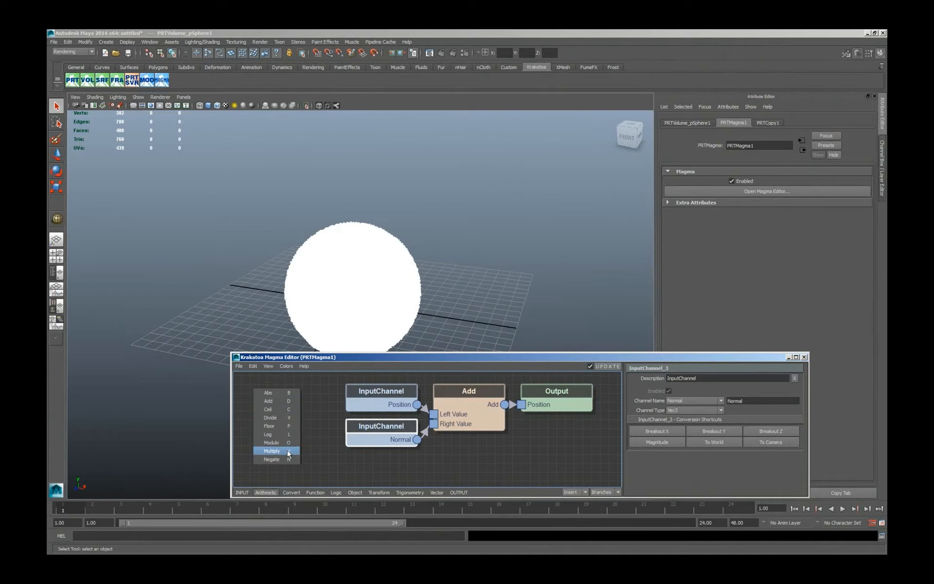
pyautogui.click(242, 492)
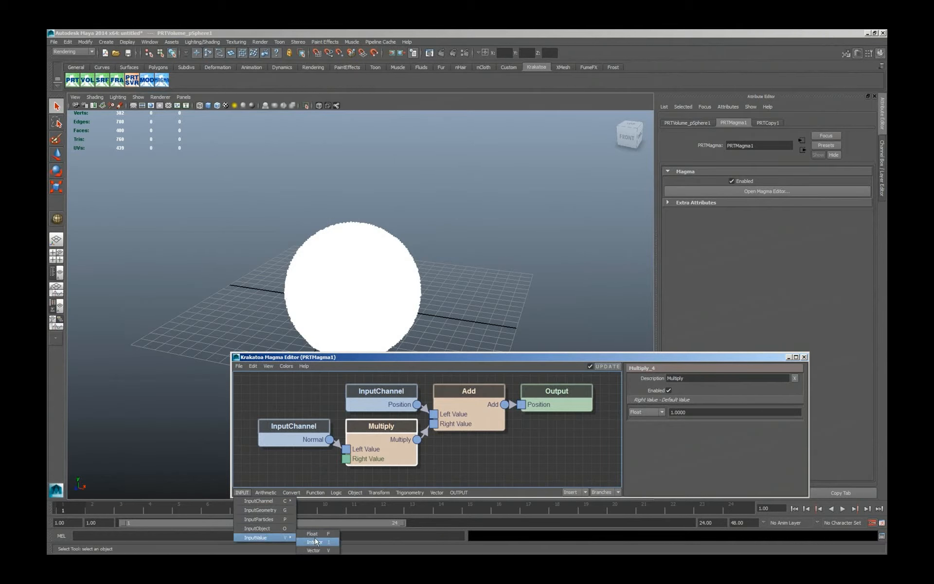
pyautogui.click(316, 535)
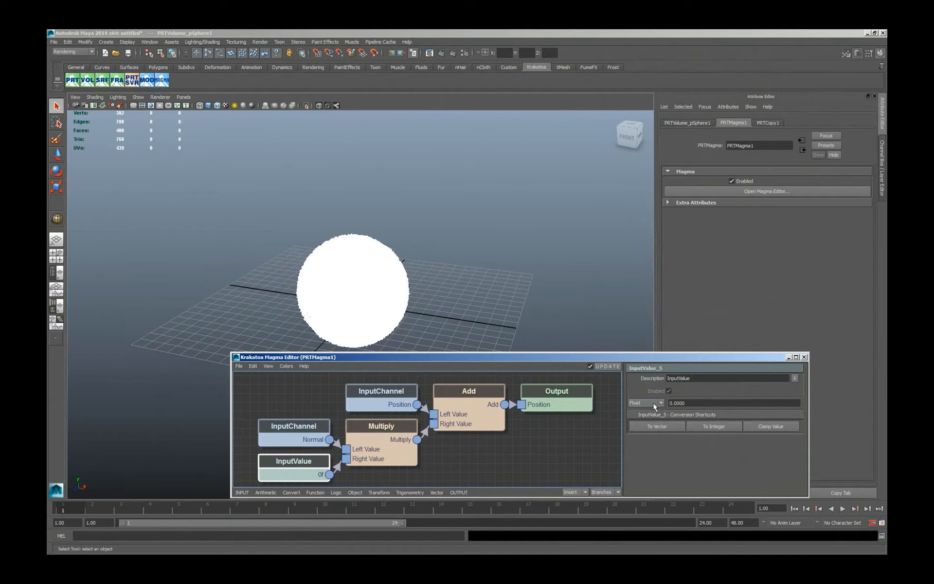
pyautogui.keyDown('ctrl'); pyautogui.moveTo(706, 403); pyautogui.dragTo(735, 402); pyautogui.keyUp('ctrl')
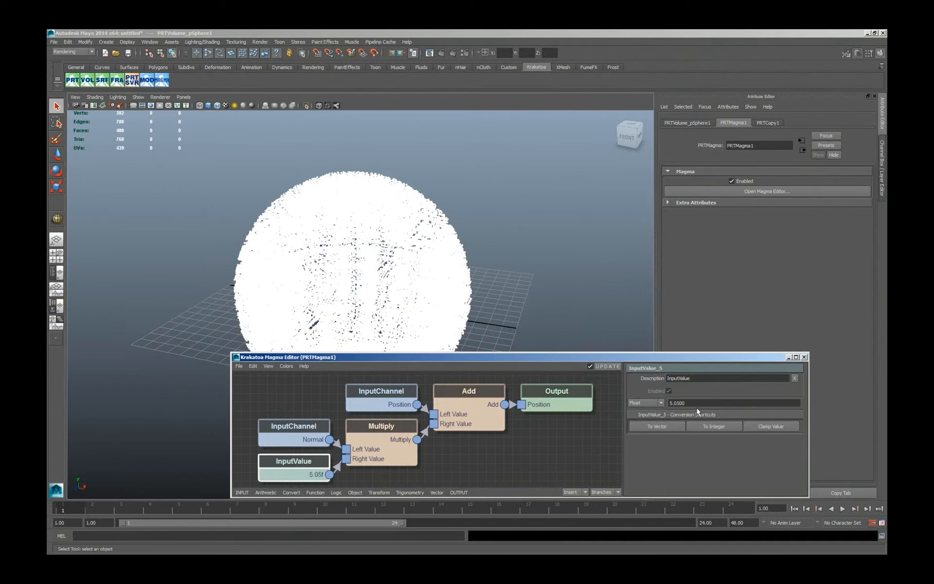
# - Clear the Magma flow by deleting every node
pyautogui.click(542, 453)
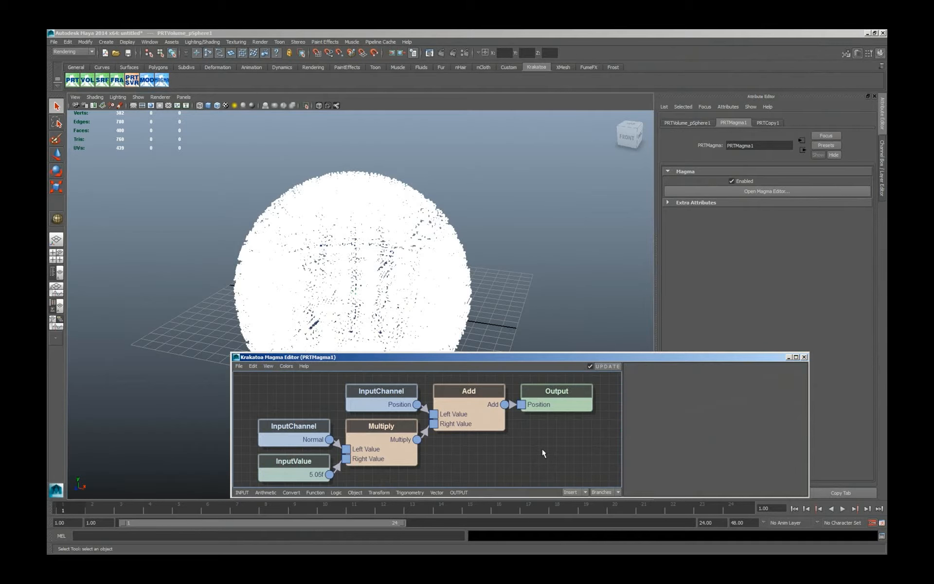
pyautogui.hotkey('ctrl', 'a')
pyautogui.press('Delete')
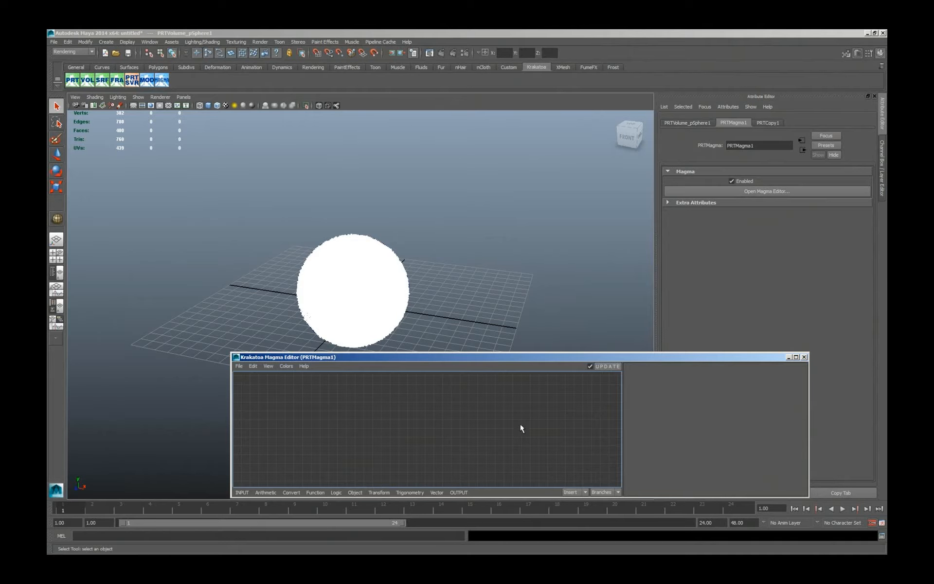
# - Add a Position output node to the empty flow and connect a Position input channel to it
pyautogui.rightClick(519, 405)
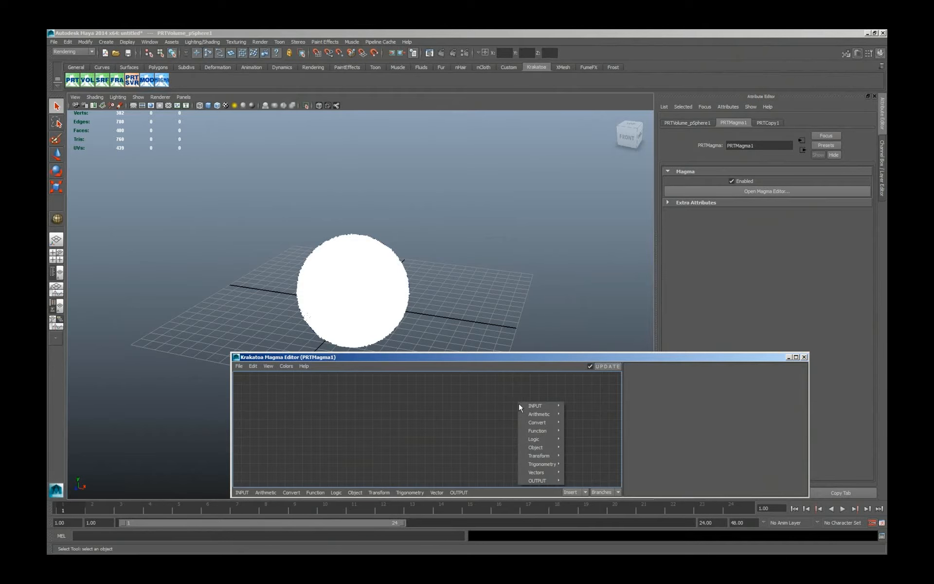
pyautogui.moveTo(545, 480)
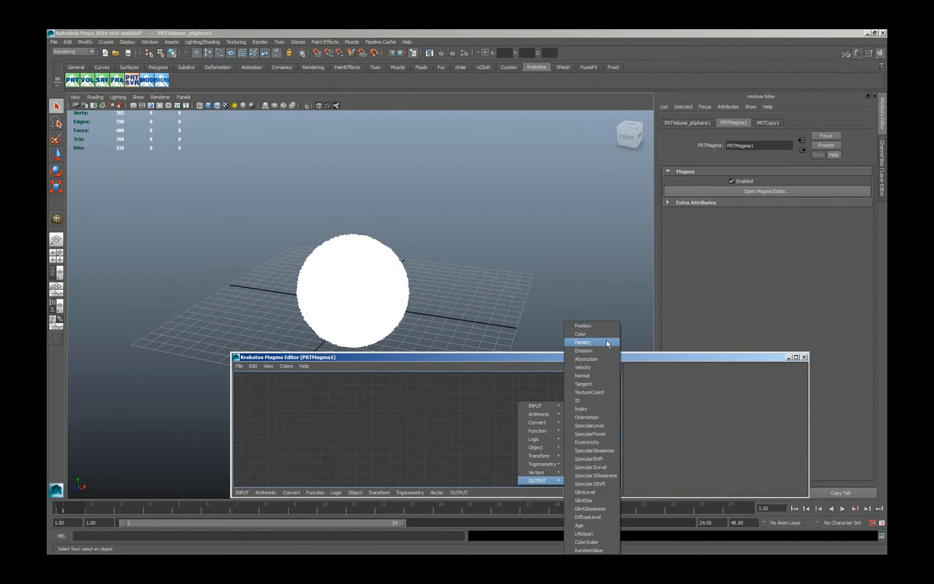
pyautogui.click(605, 327)
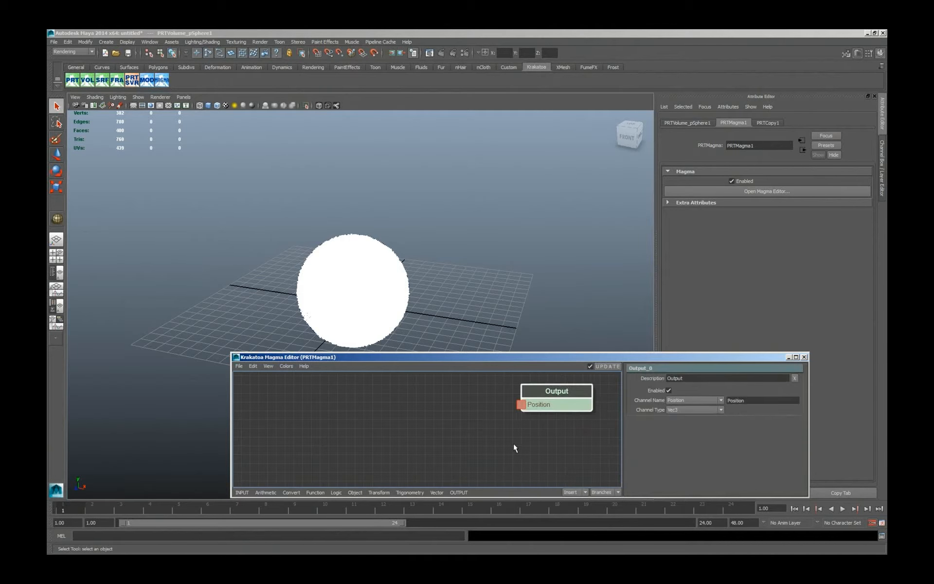
pyautogui.rightClick(440, 411)
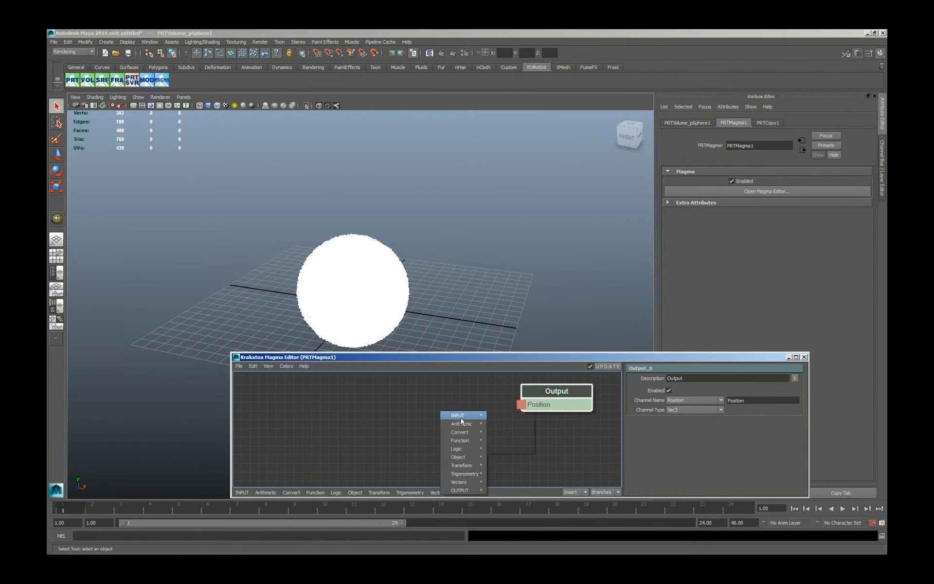
pyautogui.moveTo(463, 416)
pyautogui.moveTo(500, 419)
pyautogui.click(537, 362)
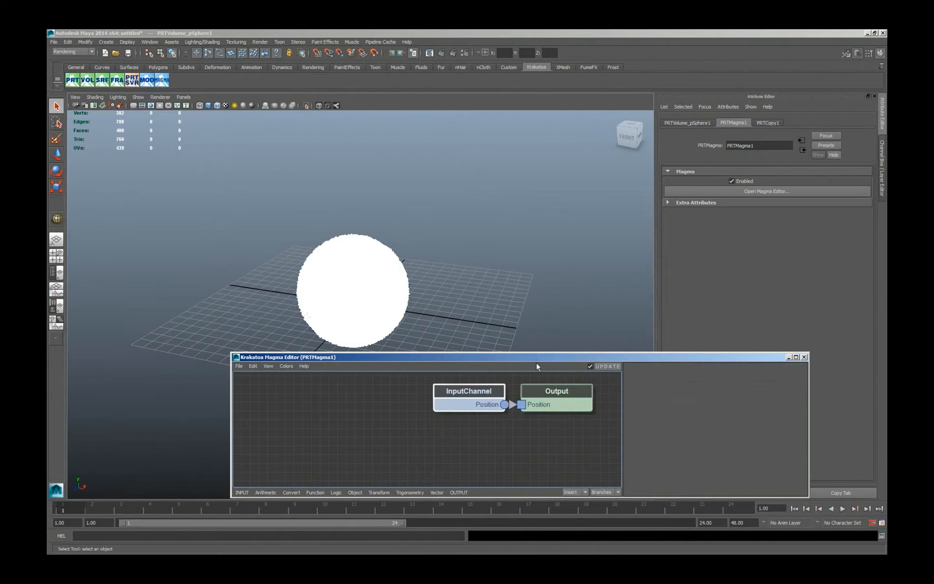
# - Insert an Add node between the Position input channel and the Position output, leaving all nodes deselected
pyautogui.rightClick(480, 409)
pyautogui.moveTo(504, 422)
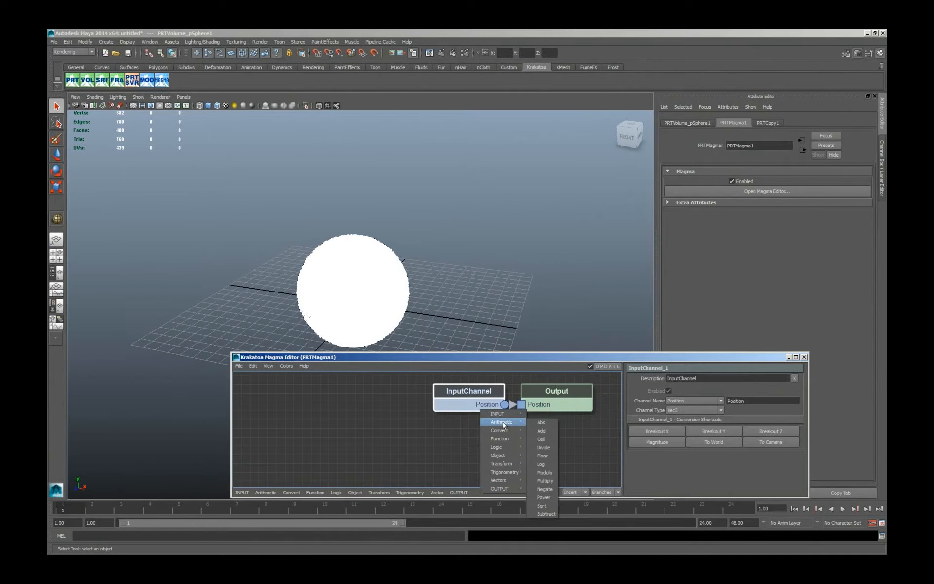
pyautogui.click(545, 431)
pyautogui.rightClick(424, 437)
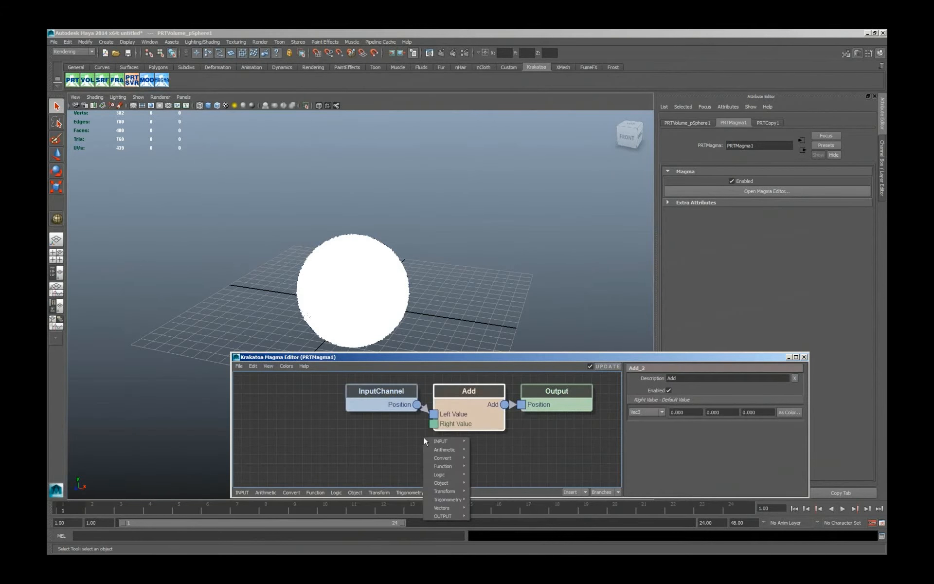
pyautogui.click(410, 451)
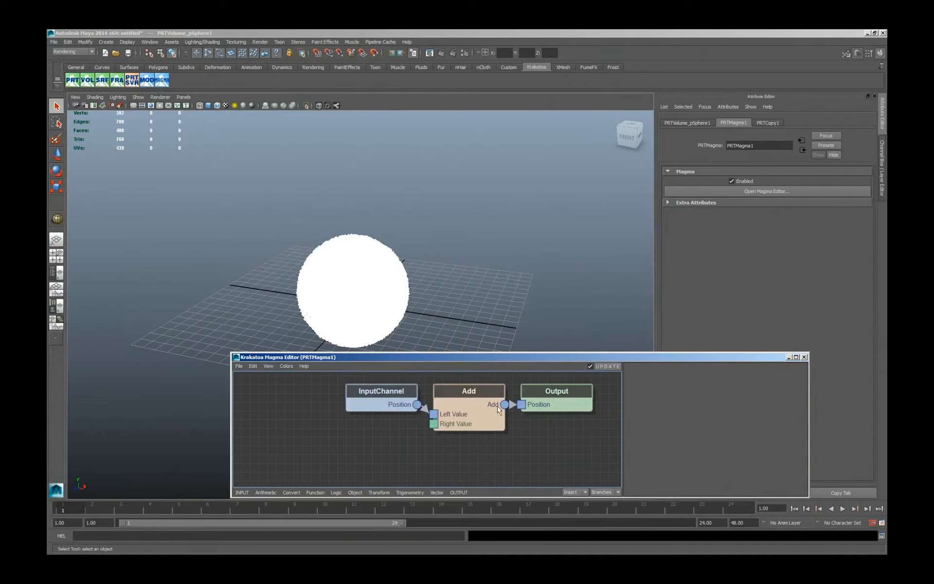
# - Connect a new Normal input channel to the Add node's right value and insert a Multiply node after it
pyautogui.moveTo(433, 423); pyautogui.dragTo(342, 447)
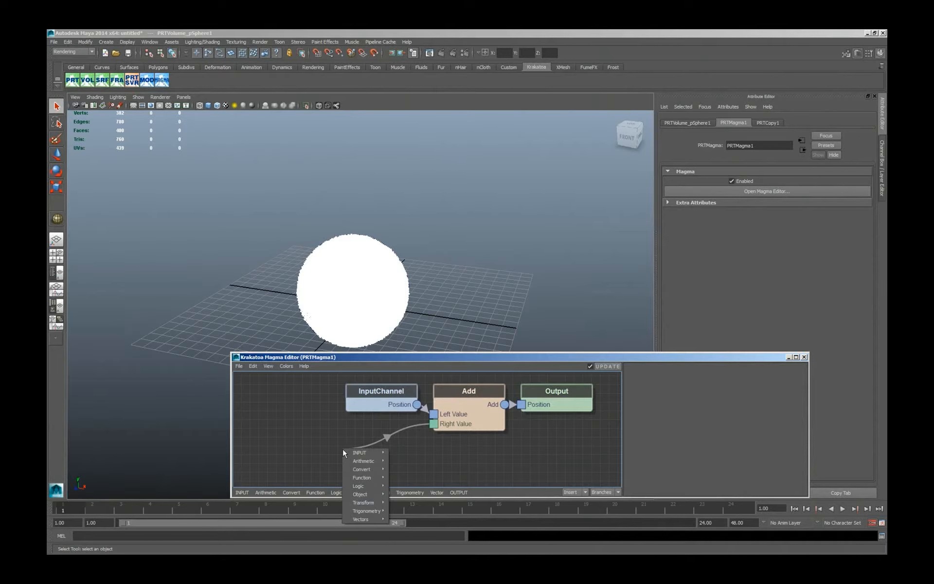
pyautogui.moveTo(350, 453)
pyautogui.moveTo(406, 454)
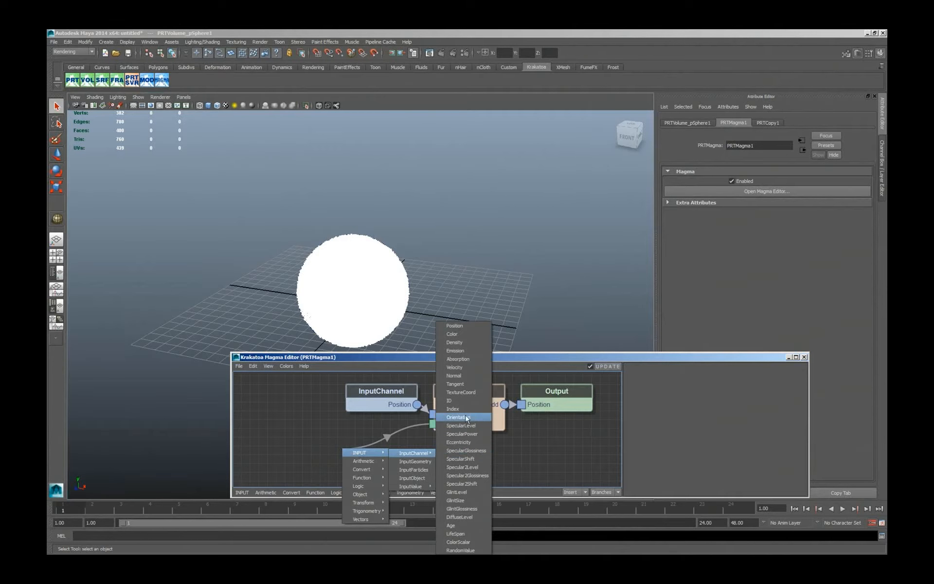
pyautogui.click(462, 375)
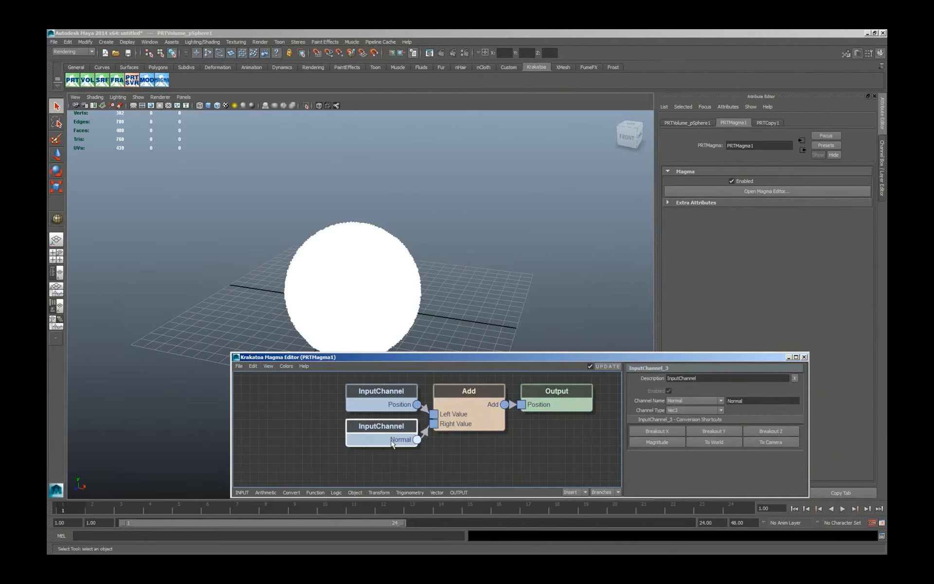
pyautogui.rightClick(391, 439)
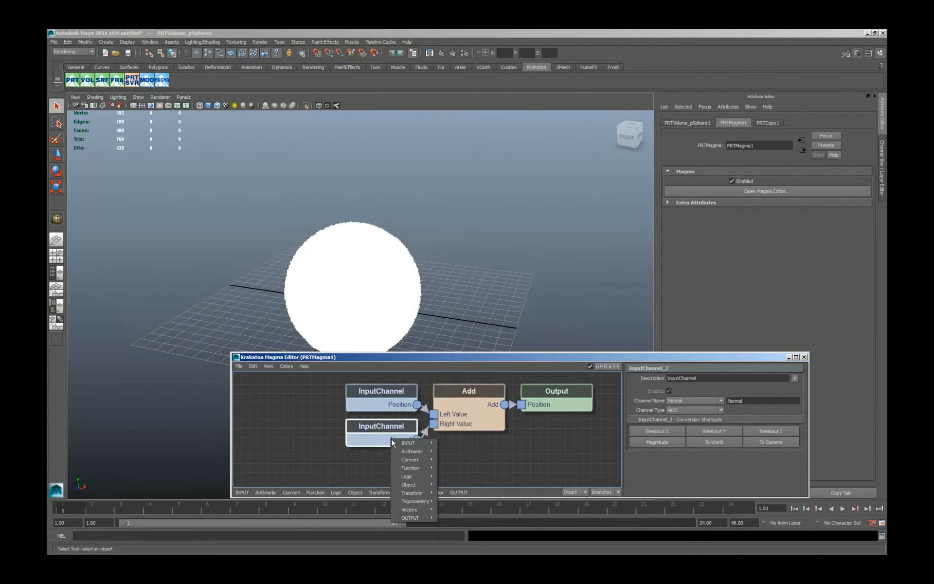
pyautogui.moveTo(412, 450)
pyautogui.click(462, 509)
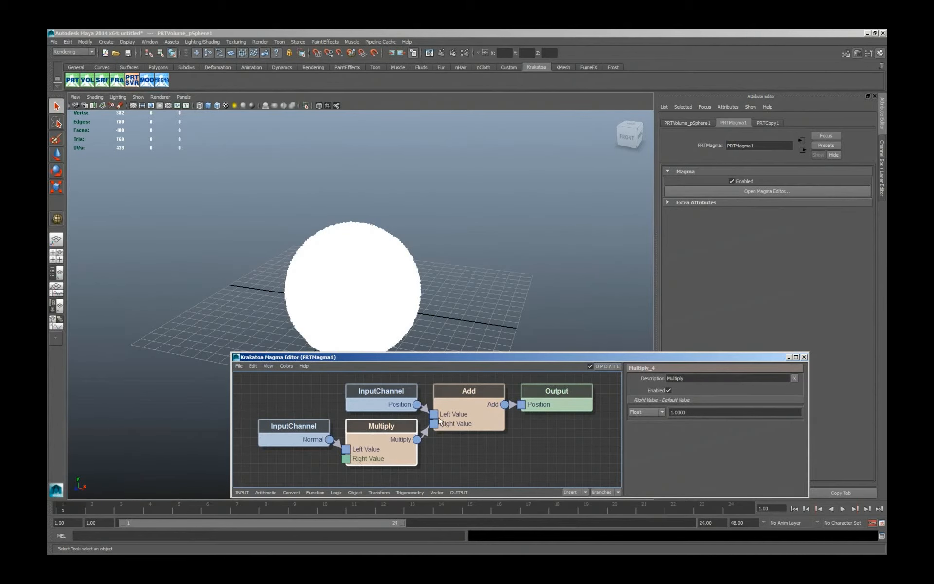
# - Connect a new float InputValue to the Multiply node's right value, leaving all nodes deselected
pyautogui.moveTo(346, 458); pyautogui.dragTo(293, 467)
pyautogui.moveTo(309, 473)
pyautogui.moveTo(361, 506)
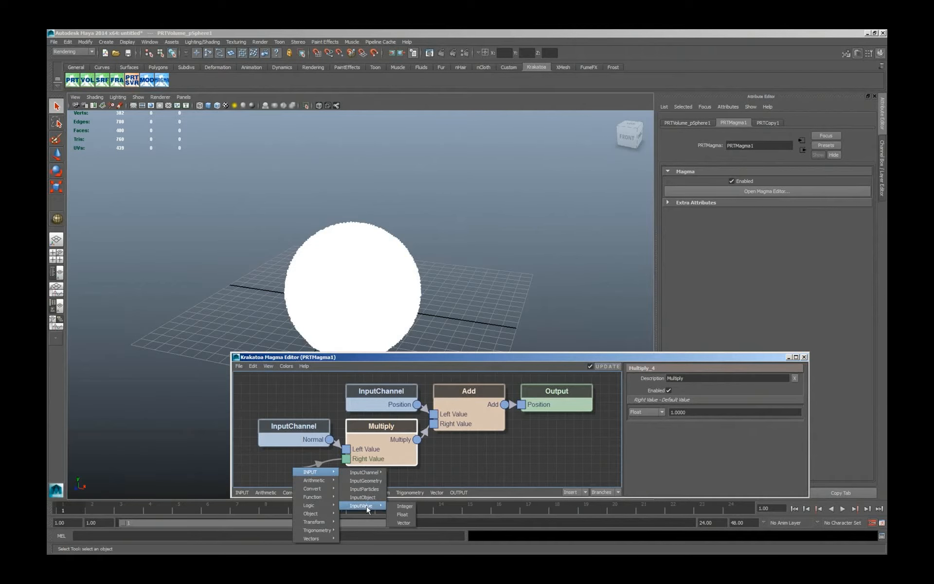
pyautogui.click(403, 514)
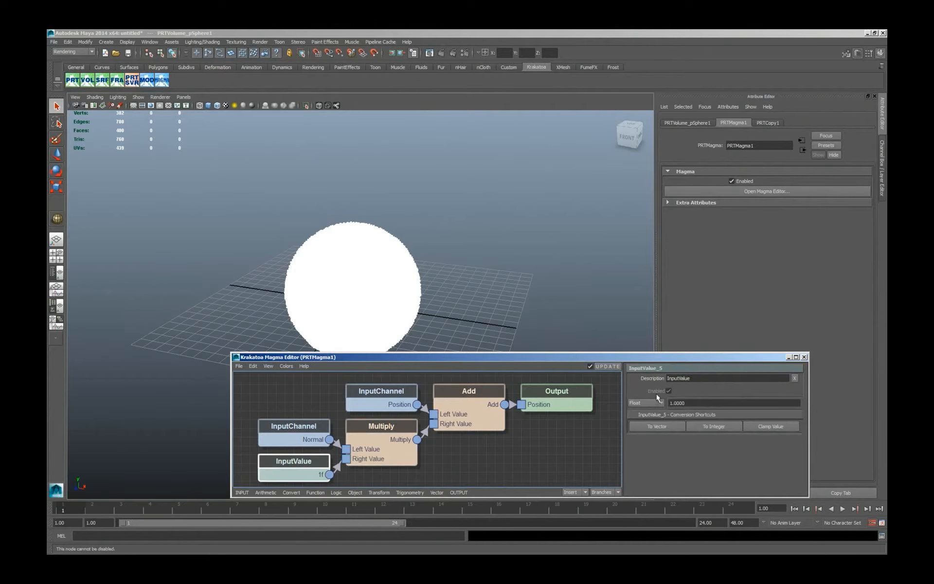
pyautogui.click(510, 457)
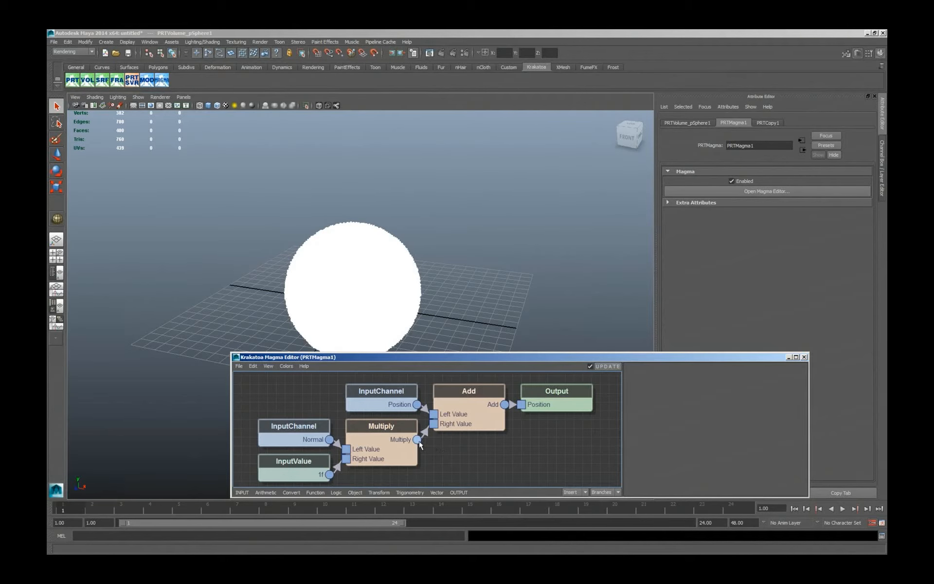
# - Branch a second Output node off the Multiply result and set its channel to Color
pyautogui.moveTo(420, 442); pyautogui.dragTo(531, 465)
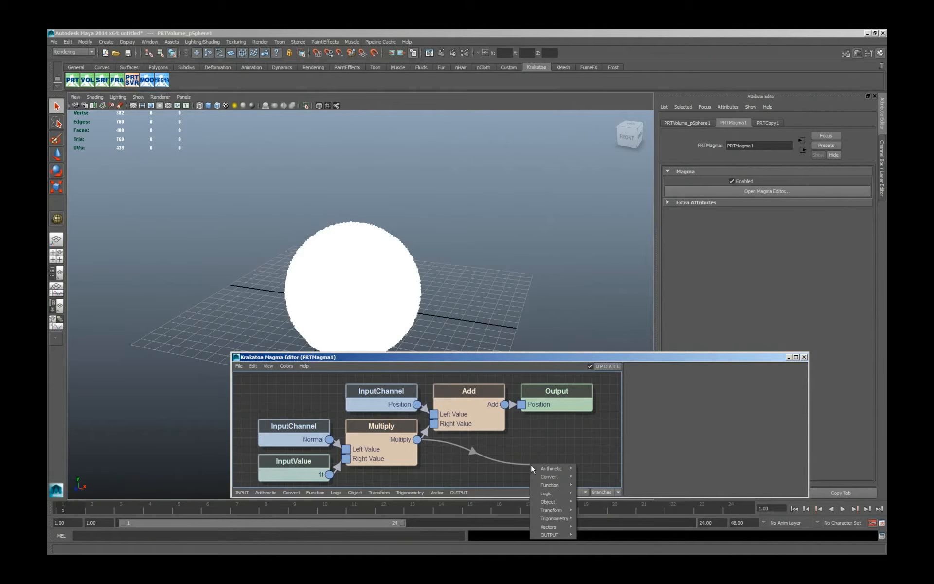
pyautogui.moveTo(552, 534)
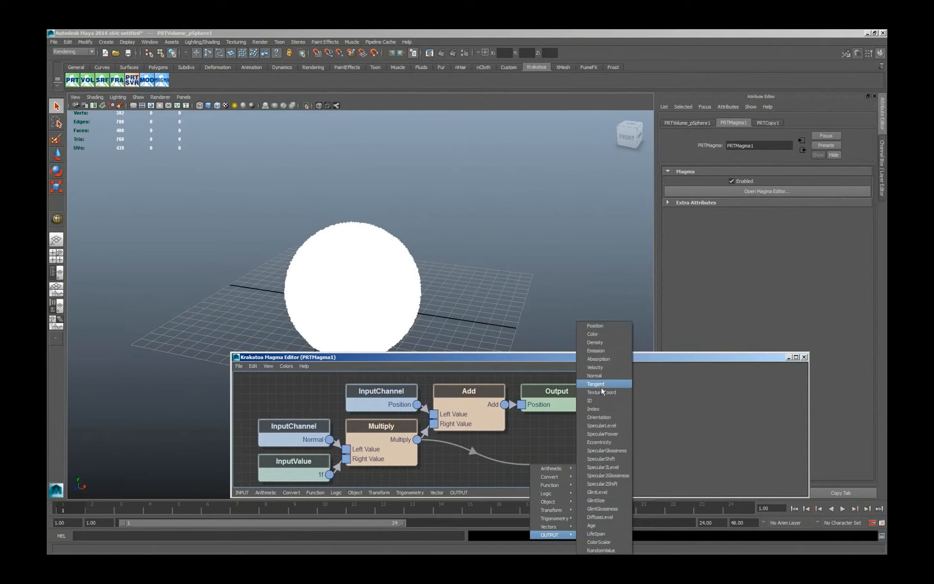
pyautogui.click(595, 342)
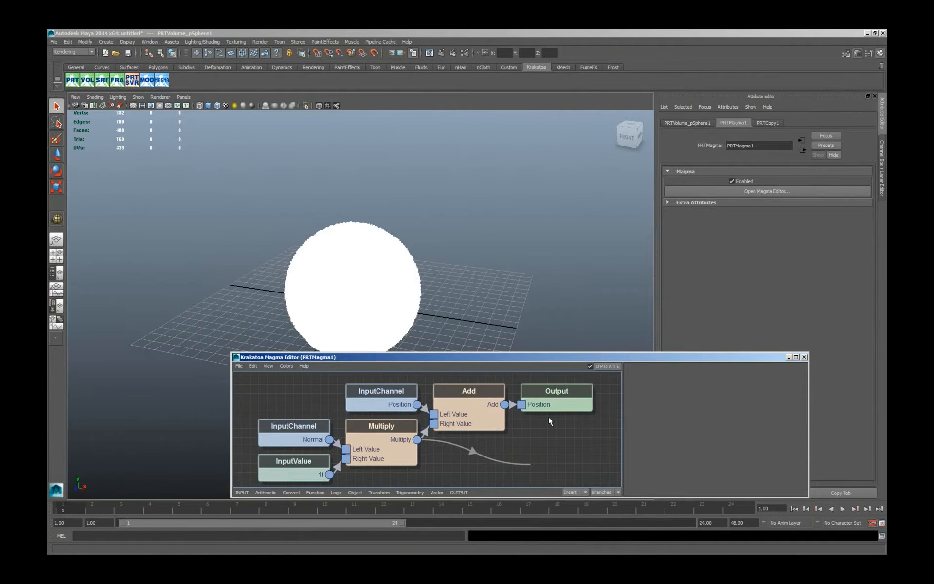
pyautogui.moveTo(535, 475); pyautogui.dragTo(535, 448)
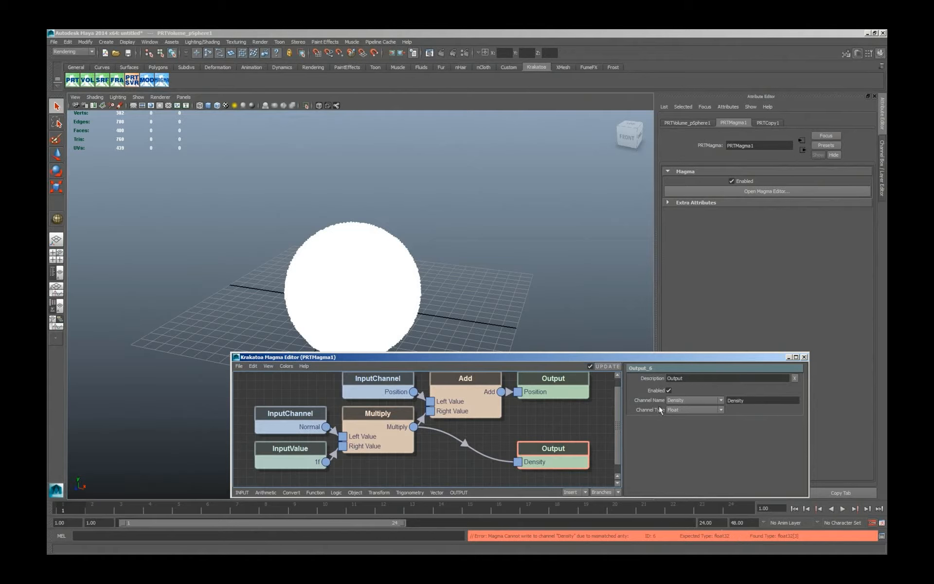
pyautogui.click(684, 397)
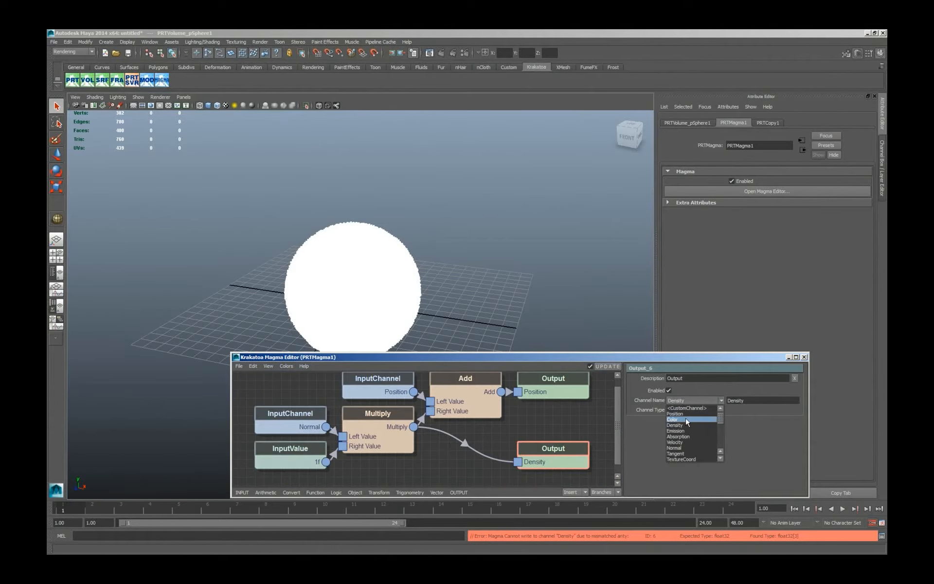
pyautogui.click(686, 419)
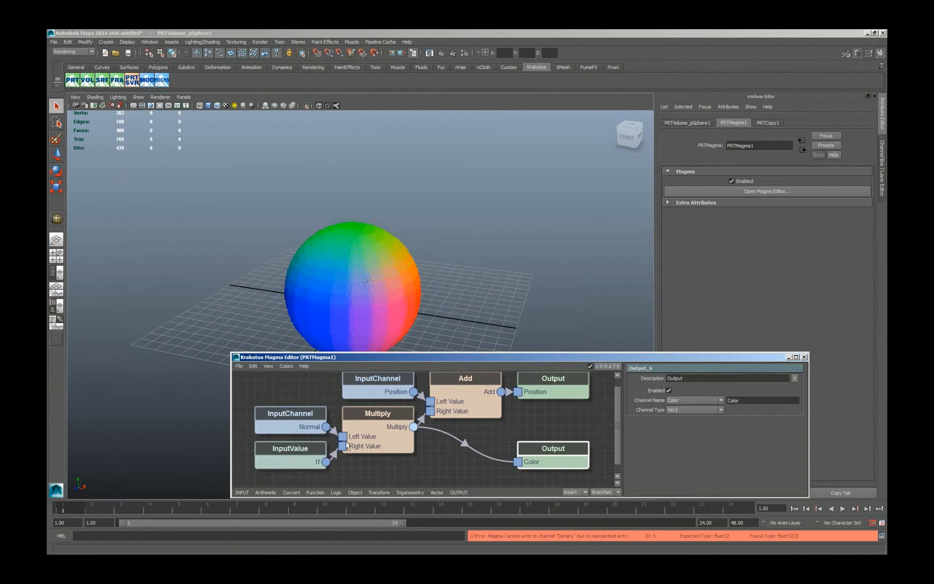
# - Raise the float InputValue feeding the Multiply node to about 5.36 and deselect it
pyautogui.click(310, 451)
pyautogui.keyDown('ctrl'); pyautogui.moveTo(690, 403); pyautogui.dragTo(744, 402); pyautogui.keyUp('ctrl')
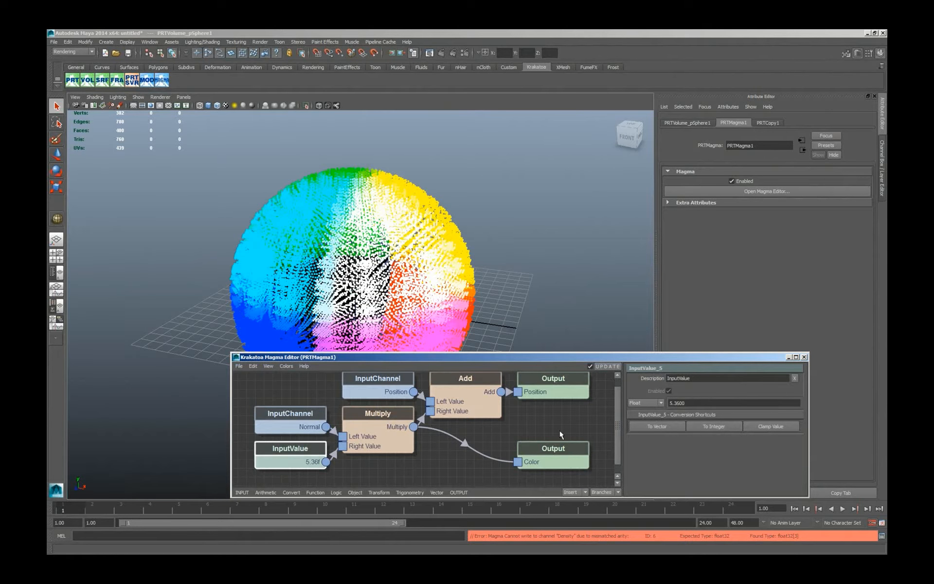
pyautogui.click(526, 422)
# - Delete the Color output node and clear all remaining nodes from the Magma flow
pyautogui.click(547, 456)
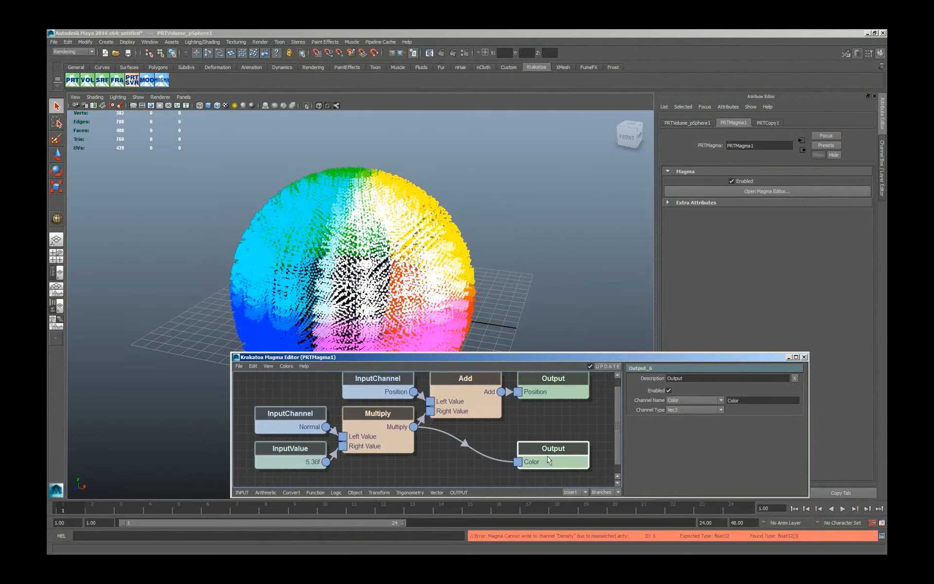
pyautogui.press('Delete')
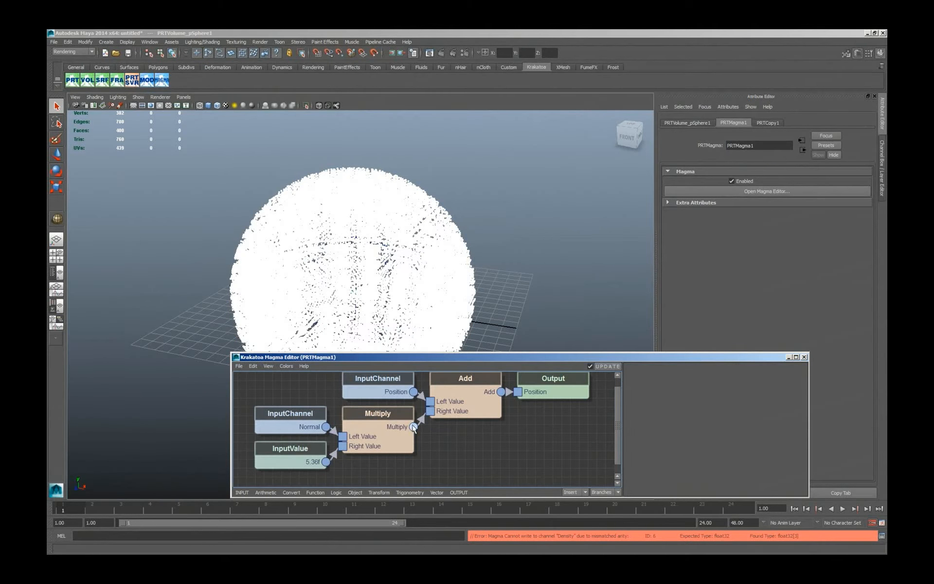
pyautogui.rightClick(483, 436)
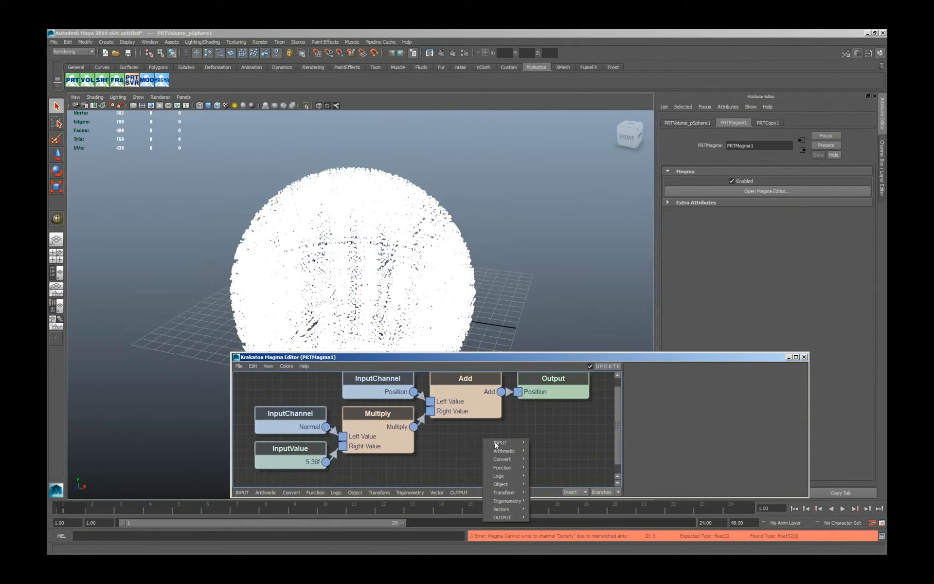
pyautogui.click(563, 418)
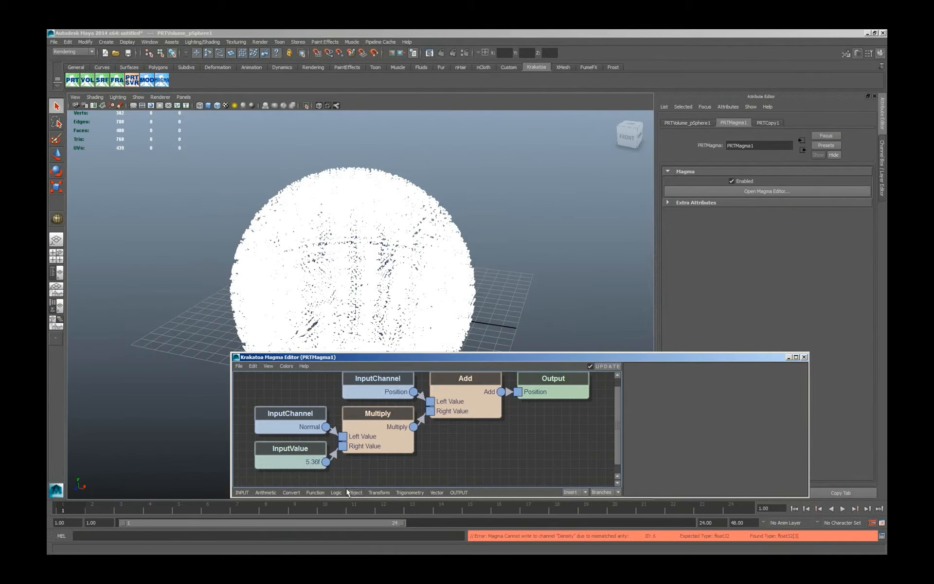
pyautogui.hotkey('ctrl', 'a')
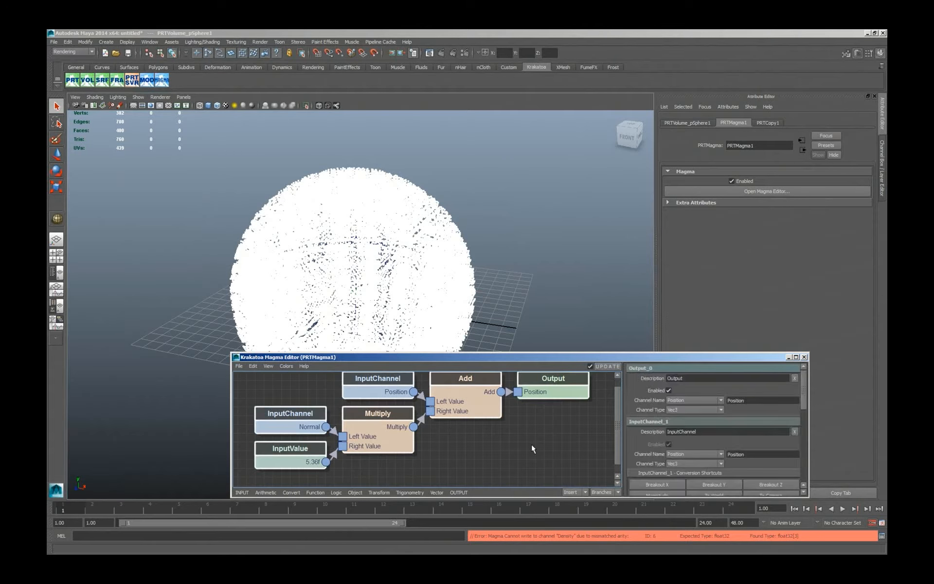
pyautogui.press('Delete')
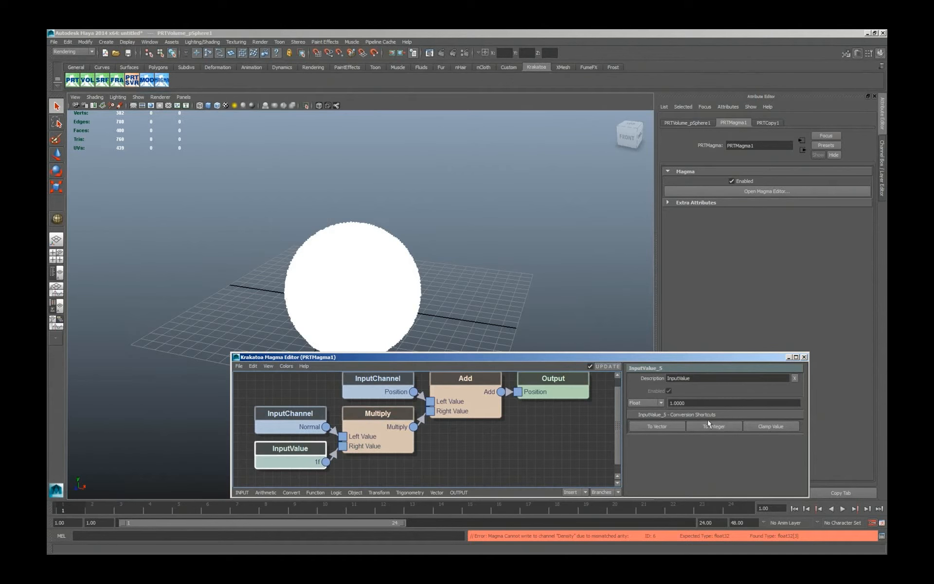
# - Raise the InputValue feeding the Multiply node to about 6.84
pyautogui.keyDown('ctrl'); pyautogui.moveTo(802, 394); pyautogui.dragTo(804, 394); pyautogui.keyUp('ctrl')
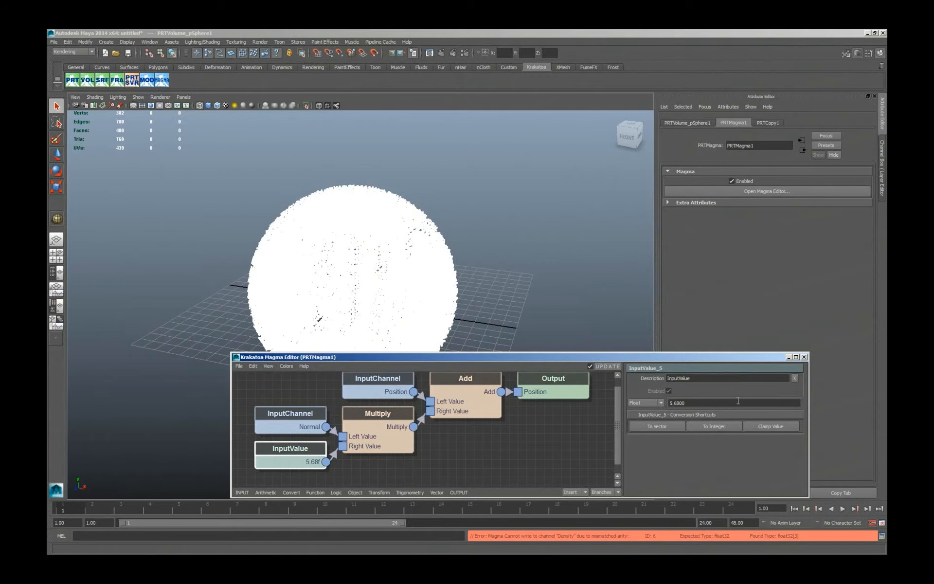
pyautogui.keyDown('ctrl'); pyautogui.moveTo(738, 401); pyautogui.dragTo(736, 400); pyautogui.keyUp('ctrl')
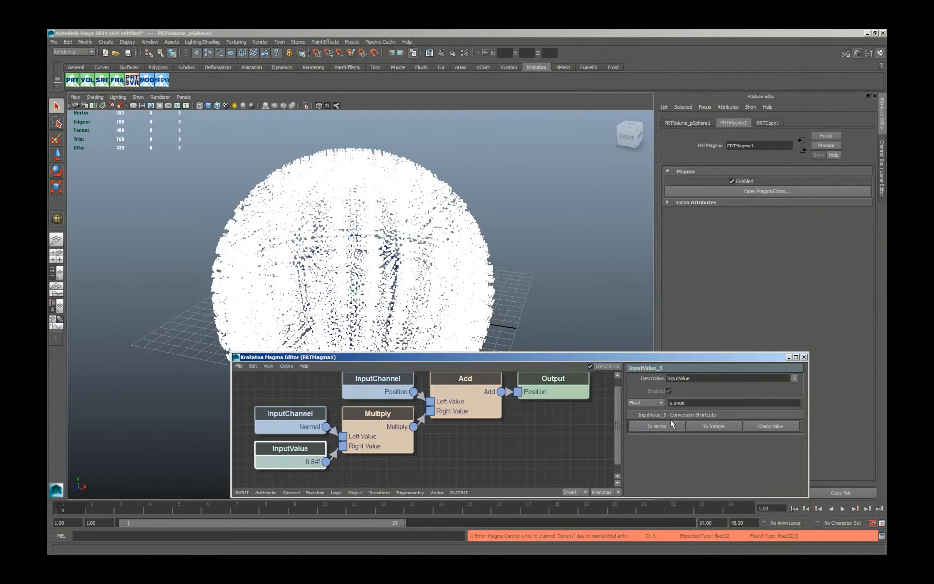
# - Select every node in the Magma flow and delete them all
pyautogui.click(544, 467)
pyautogui.hotkey('ctrl', 'a')
pyautogui.press('Delete')
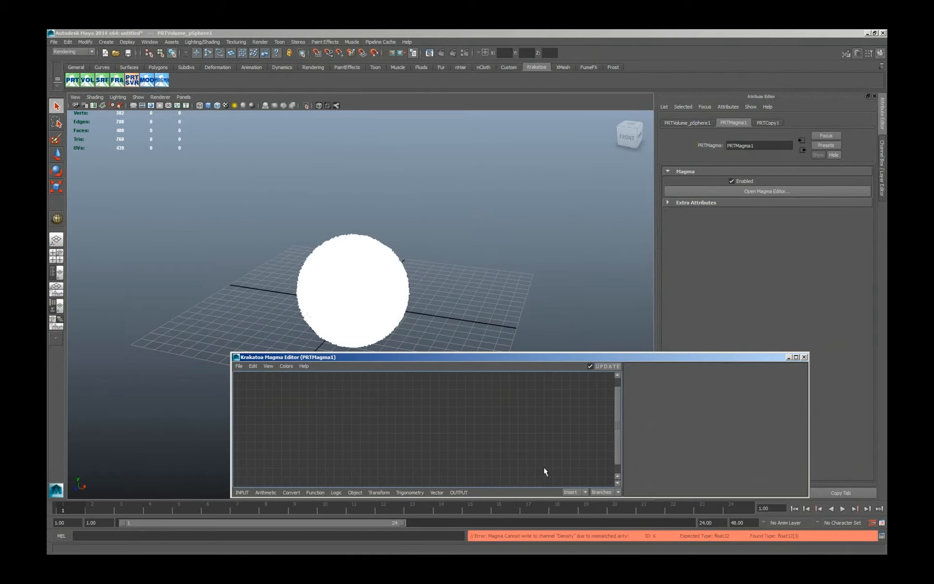
# - Build a Position output fed by an Add node combining a Position channel with a Normal channel multiplied by a float InputValue of 1
pyautogui.press('o')
pyautogui.press('p')
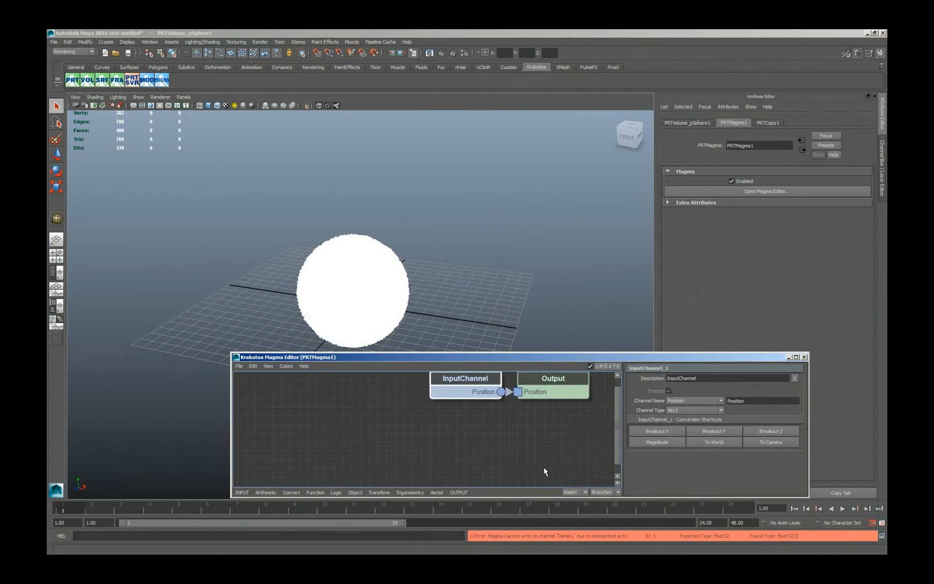
pyautogui.press('+')
pyautogui.press('n')
pyautogui.press('*')
pyautogui.press('1')
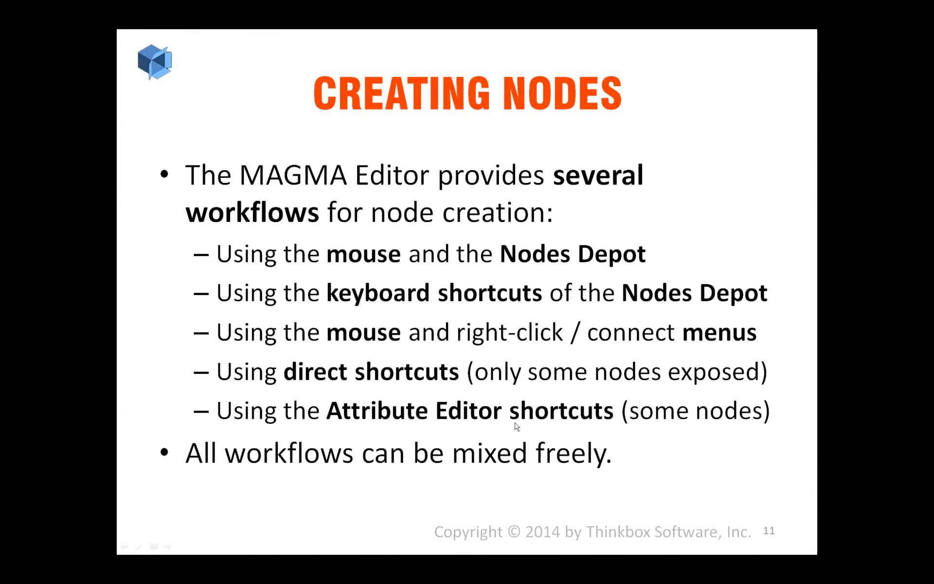
pyautogui.click(517, 426)
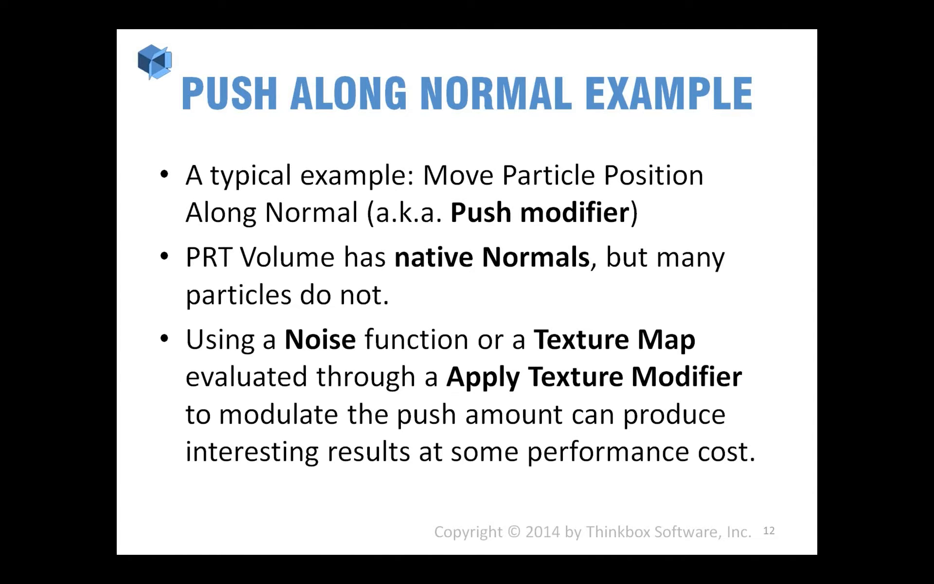
pyautogui.click(267, 294)
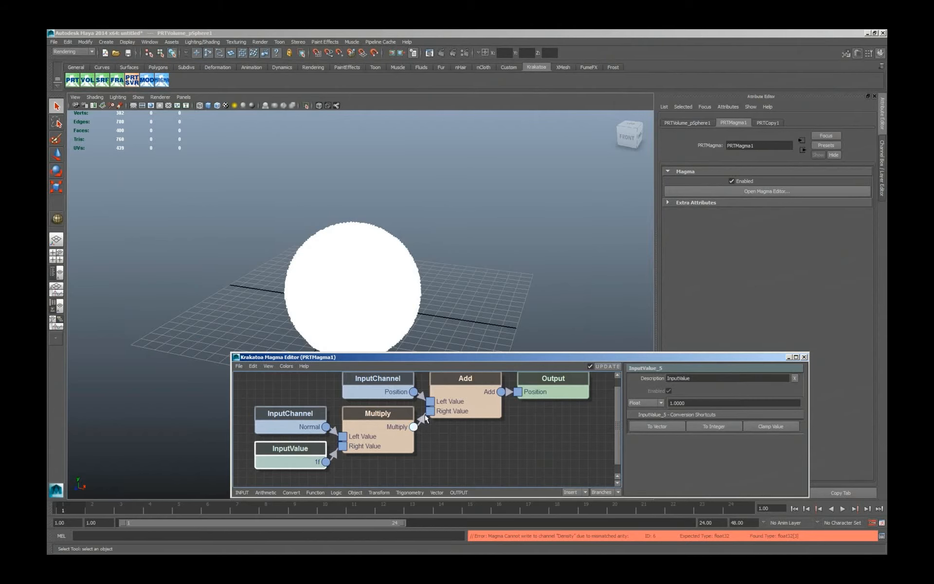
# - Insert a Divide node into the connection between Multiply and Add's right value, and undo the insertion
pyautogui.moveTo(424, 417); pyautogui.dragTo(430, 412)
pyautogui.click(371, 439)
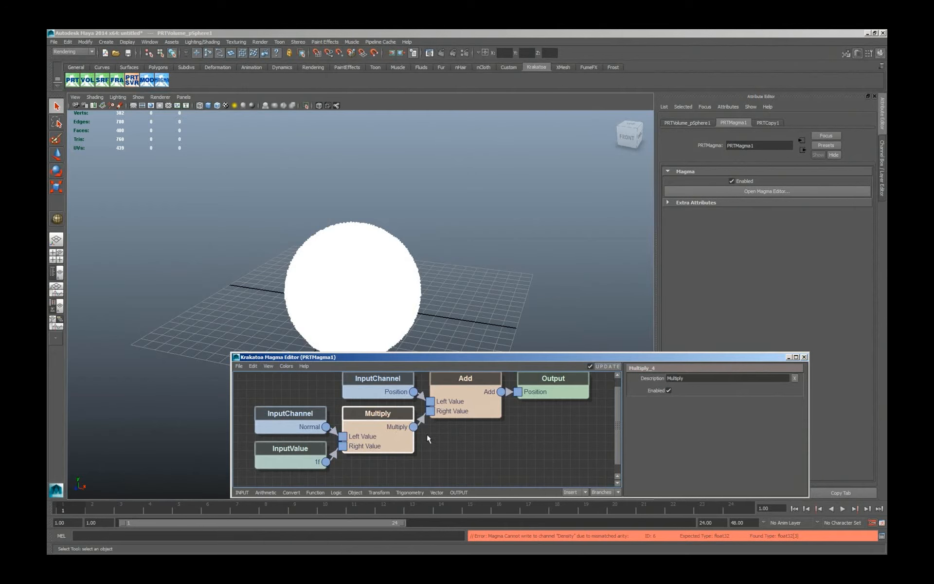
pyautogui.click(419, 419)
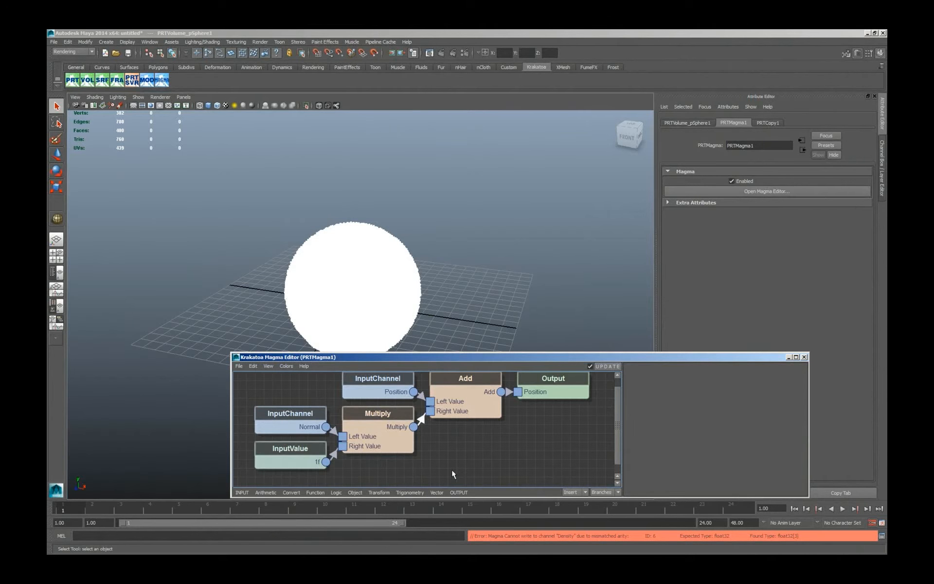
pyautogui.press('/')
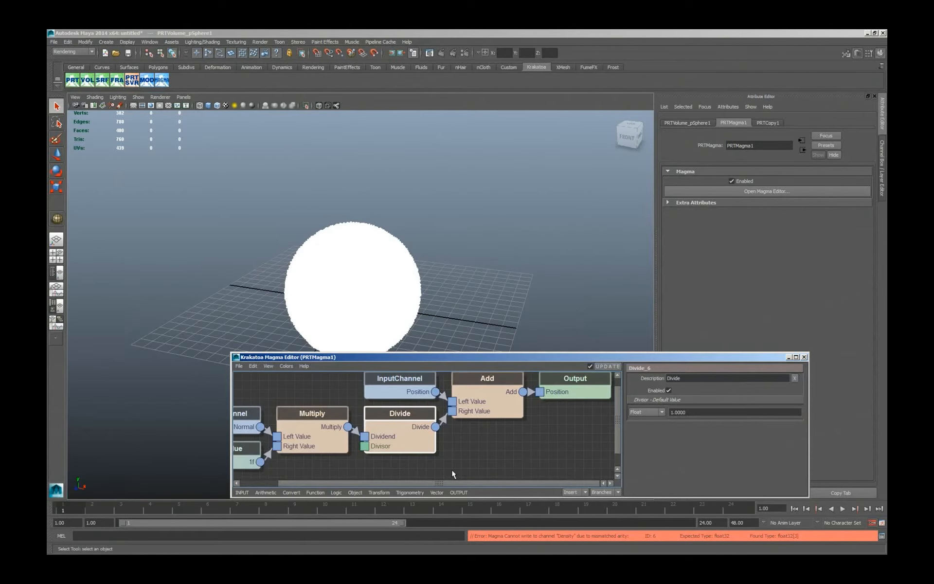
pyautogui.hotkey('ctrl', 'z')
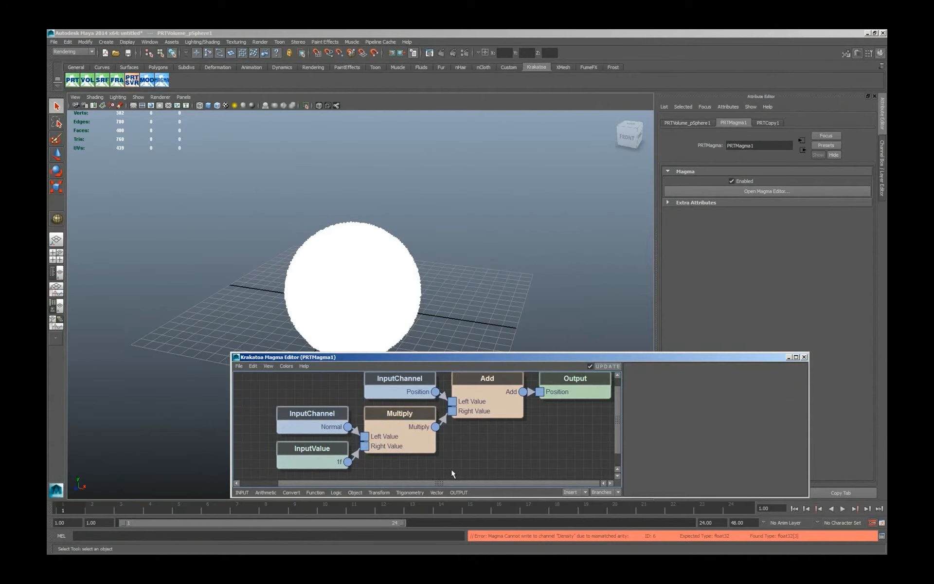
# - Branch a Divide node off the Multiply output while keeping Multiply connected to Add, and make the Magma Editor window taller
pyautogui.click(417, 439)
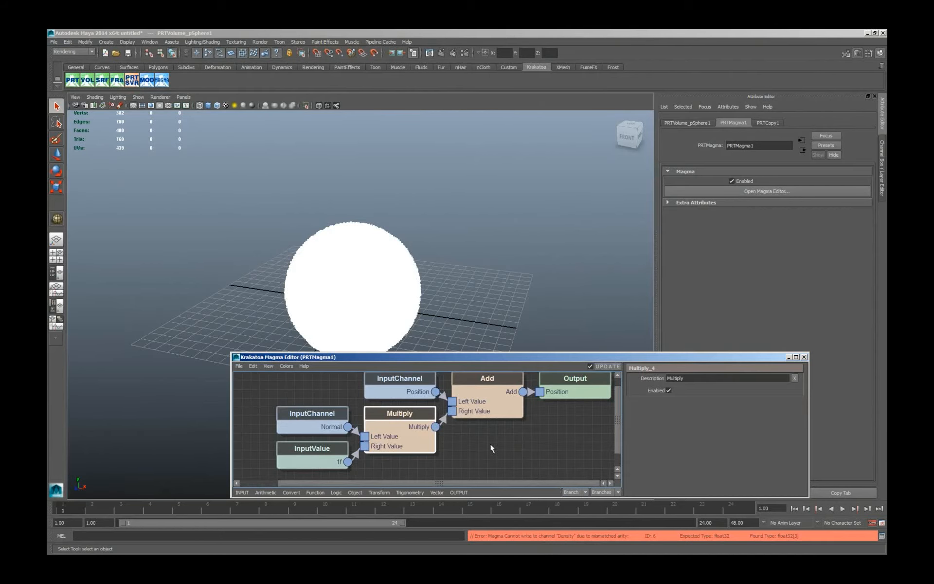
pyautogui.hotkey('ctrl', '/')
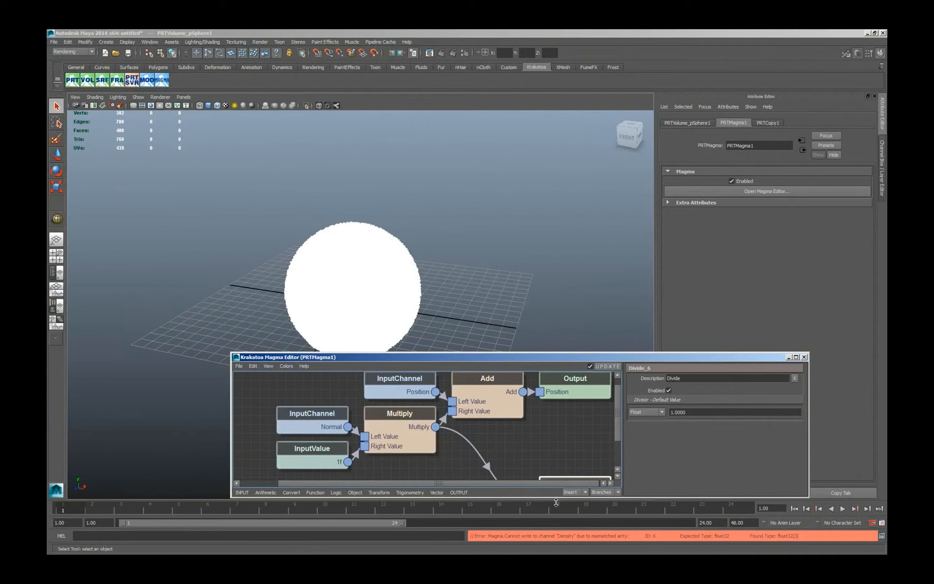
pyautogui.moveTo(553, 497); pyautogui.dragTo(557, 527)
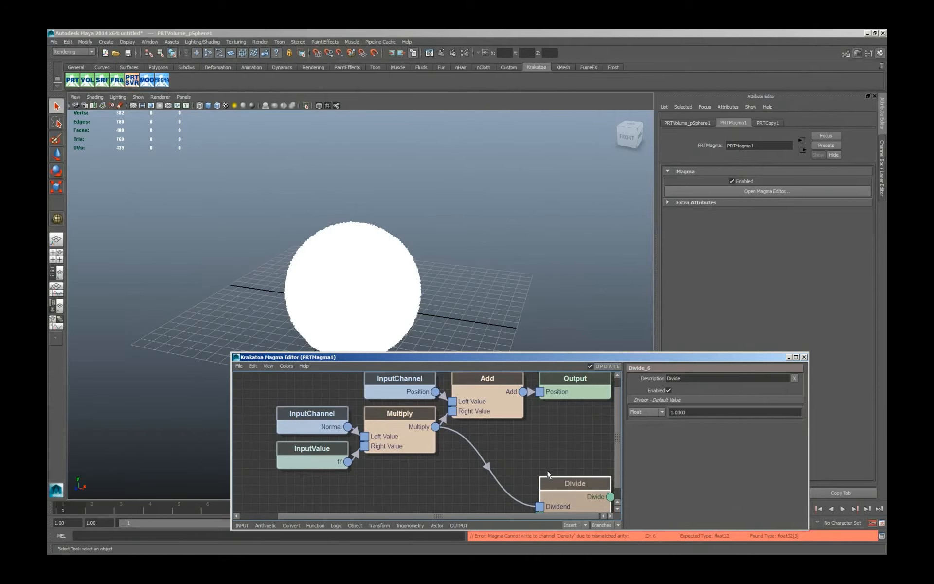
# - Reroute the connection between Multiply and Divide so that the float InputValue output feeds Divide's Divisor socket
pyautogui.click(566, 453)
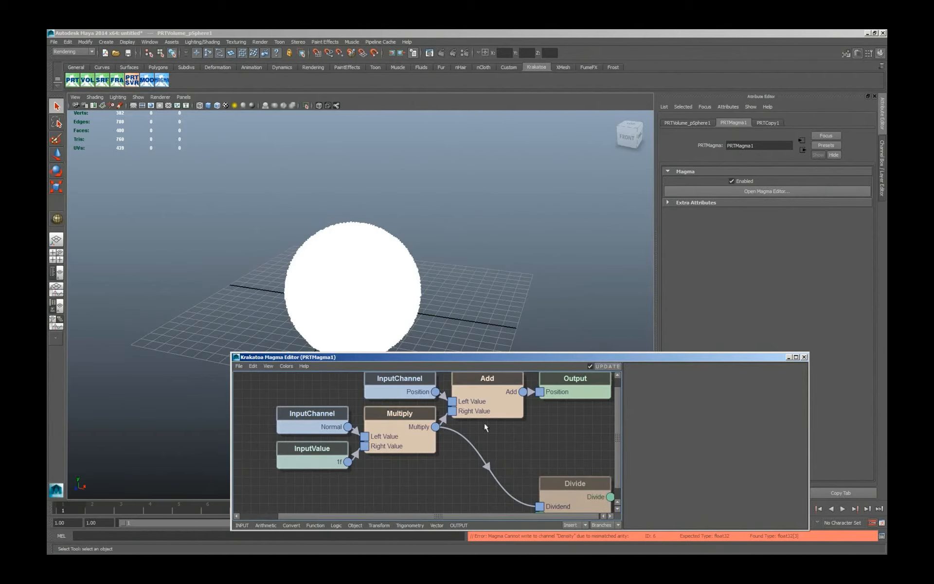
pyautogui.moveTo(533, 506); pyautogui.dragTo(521, 451)
pyautogui.moveTo(435, 426); pyautogui.dragTo(539, 505)
pyautogui.moveTo(618, 450); pyautogui.dragTo(618, 460)
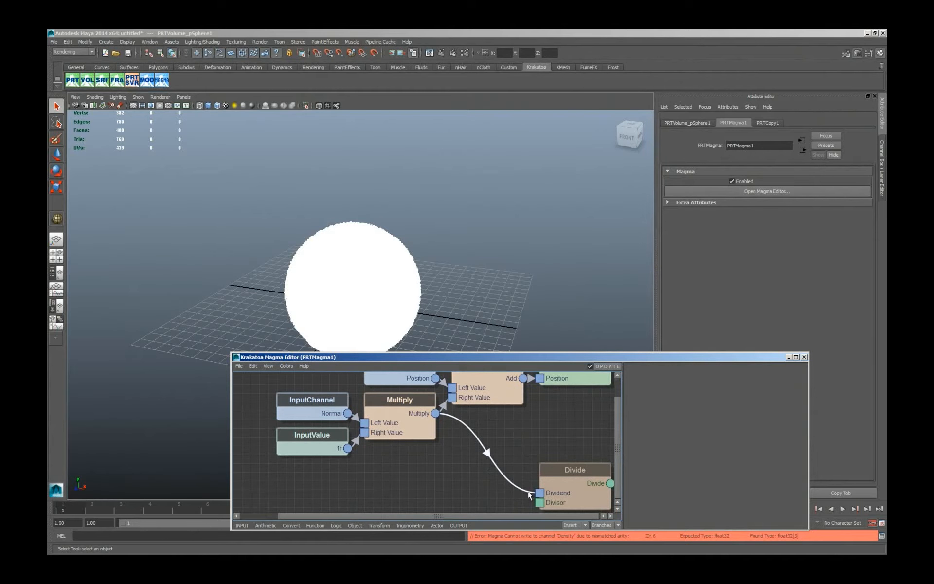
pyautogui.moveTo(527, 491); pyautogui.dragTo(538, 503)
pyautogui.moveTo(449, 417); pyautogui.dragTo(349, 448)
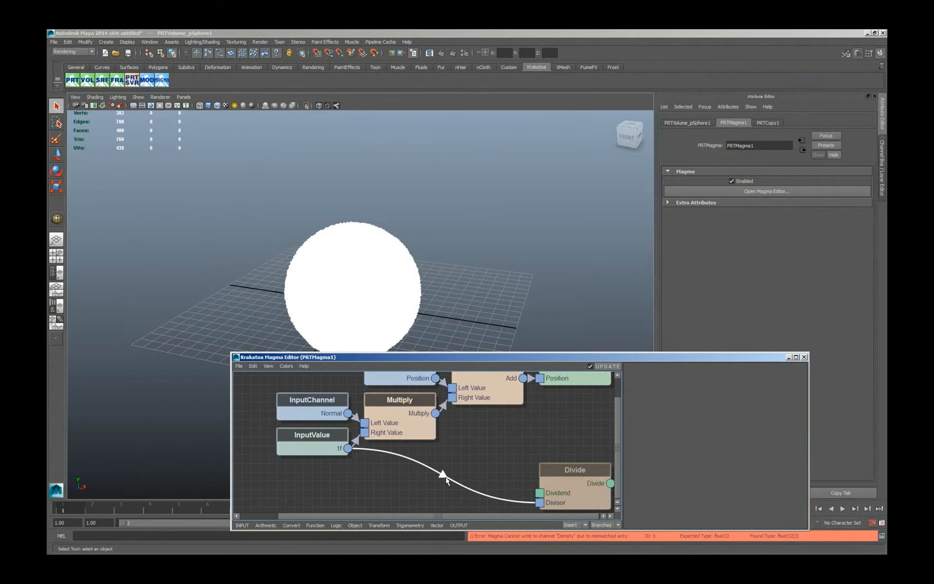
# - Delete the InputValue-to-Divisor connection, add a new float InputValue of 1, and connect it to Divide's Dividend
pyautogui.press('Delete')
pyautogui.press('1')
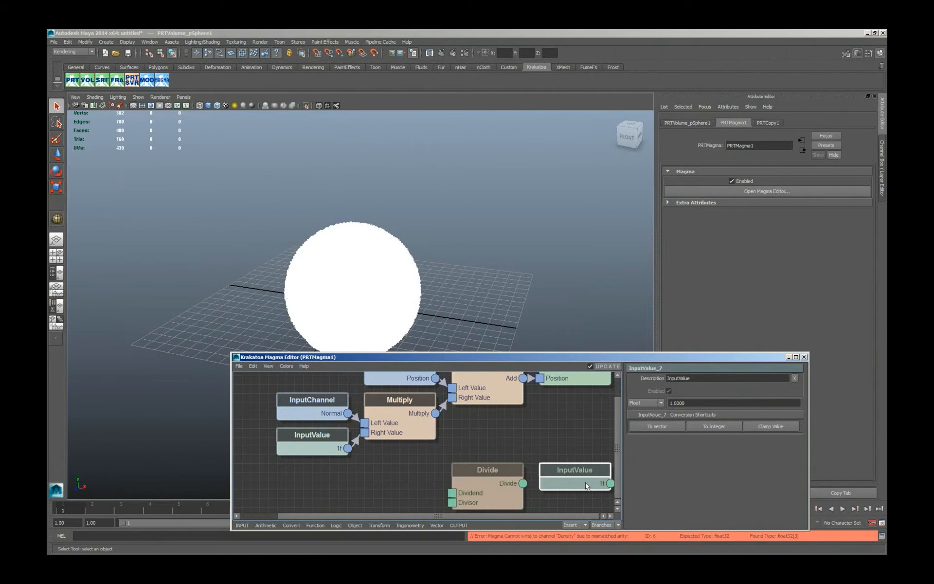
pyautogui.moveTo(585, 483); pyautogui.dragTo(403, 483)
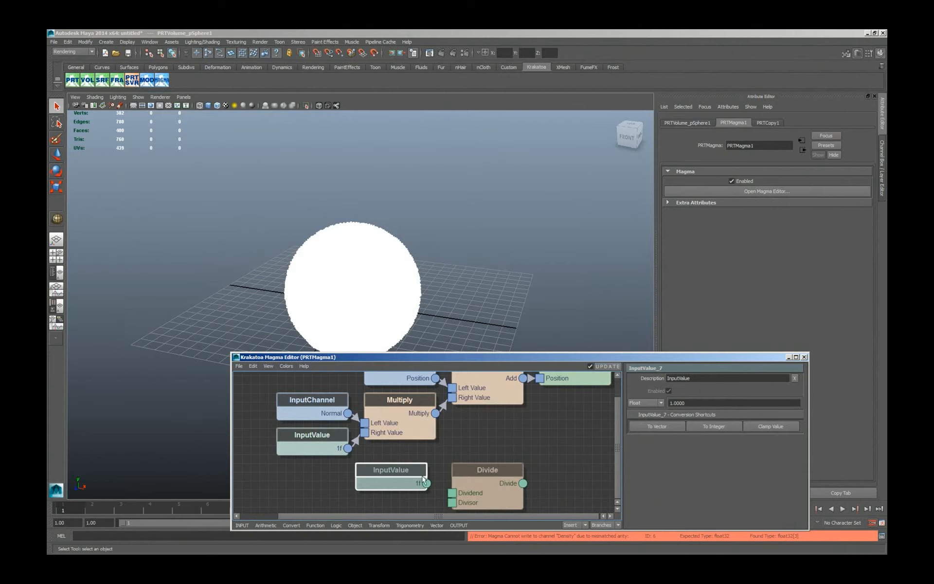
pyautogui.keyDown('ctrl'); pyautogui.click(495, 488); pyautogui.keyUp('ctrl')
pyautogui.hotkey('ctrl', 'z')
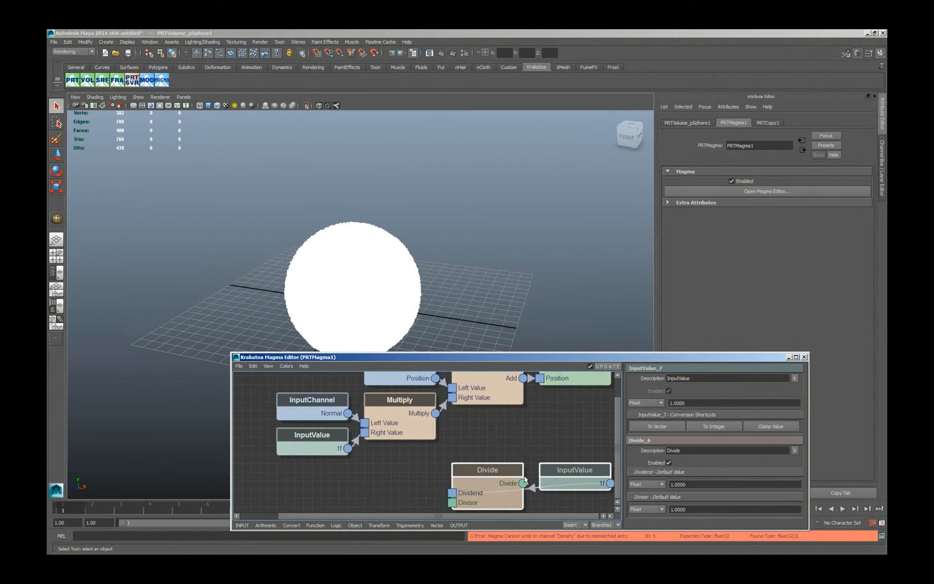
# - Set the node reordering mode to Manual and arrange the new float InputValue ahead of the Divide node
pyautogui.click(602, 525)
pyautogui.click(601, 516)
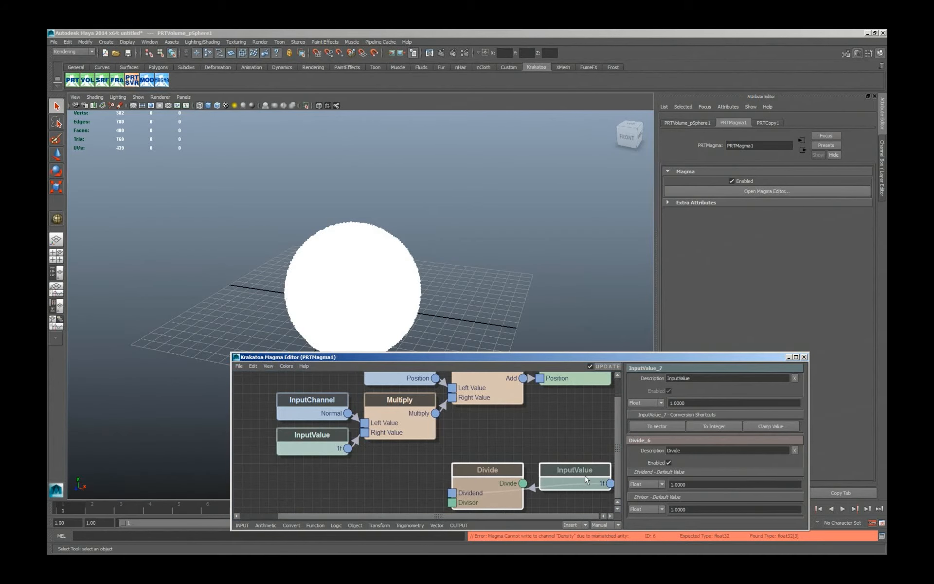
pyautogui.moveTo(585, 474); pyautogui.dragTo(322, 464)
pyautogui.moveTo(418, 468); pyautogui.dragTo(461, 460)
# - Add a vector InputValue of 0, 1, 0 below the new float InputValue and connect it to Divide's Divisor
pyautogui.hotkey('ctrl', 'z')
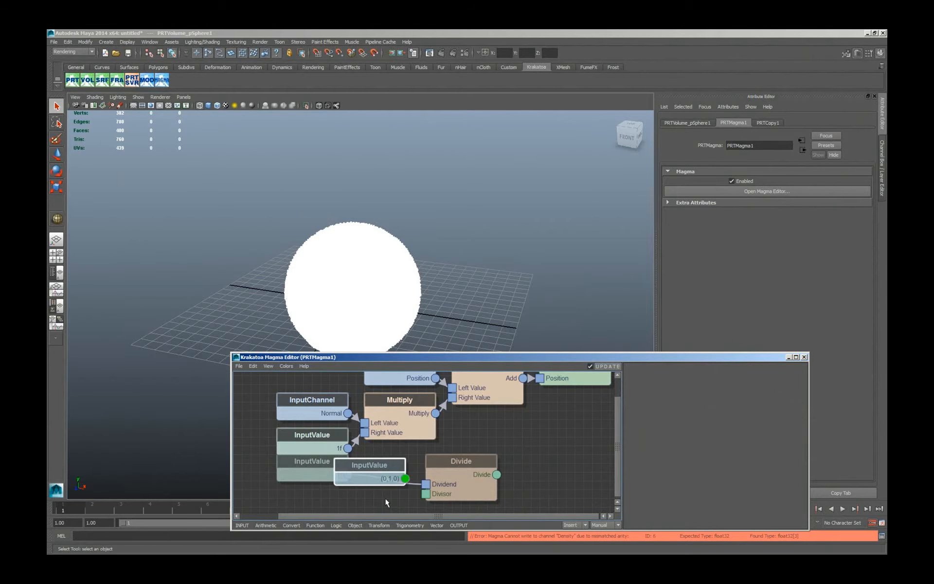
pyautogui.moveTo(390, 467); pyautogui.dragTo(333, 490)
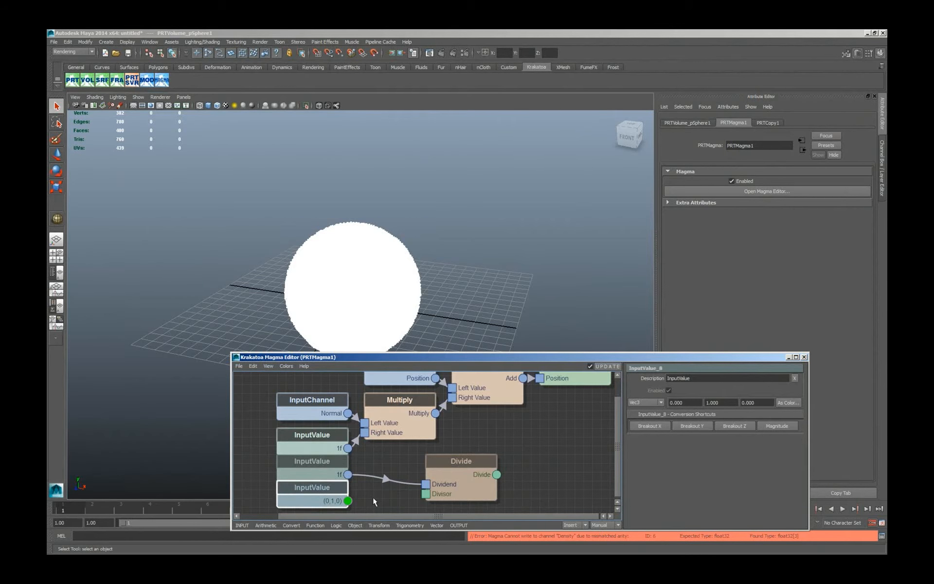
pyautogui.keyDown('shift'); pyautogui.click(470, 481); pyautogui.keyUp('shift')
pyautogui.press('c')
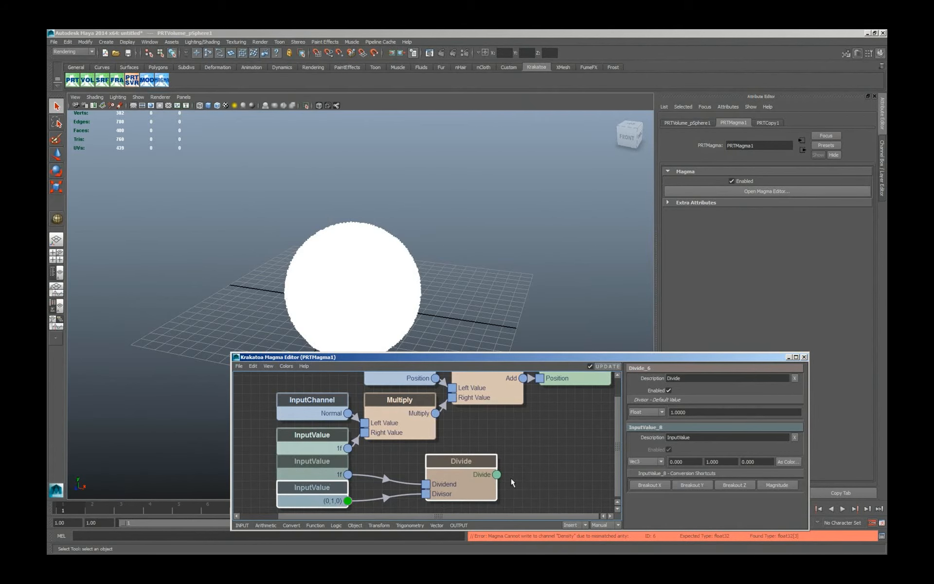
# - Create an unconnected Add node beside the Divide node
pyautogui.click(524, 479)
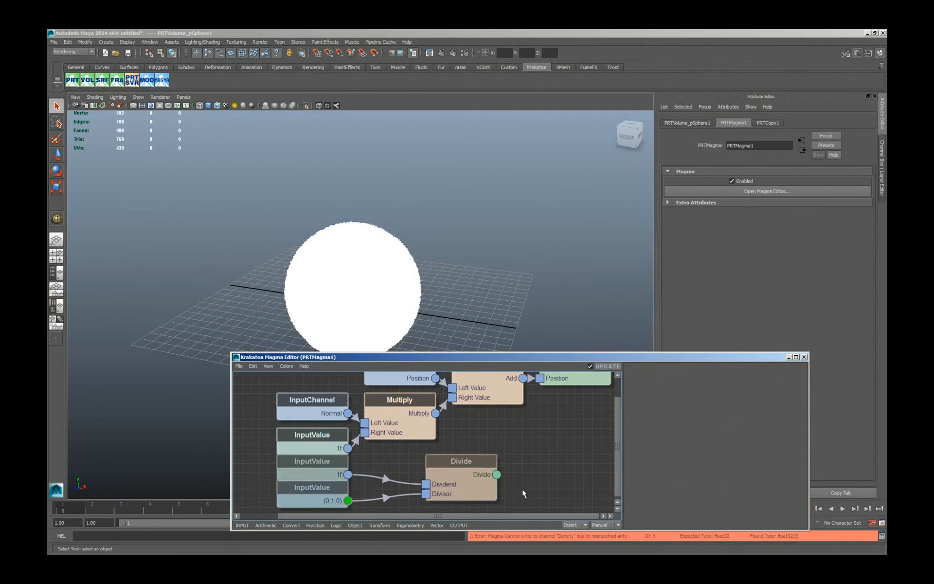
pyautogui.press('+')
pyautogui.moveTo(402, 498); pyautogui.dragTo(542, 480)
pyautogui.click(405, 501)
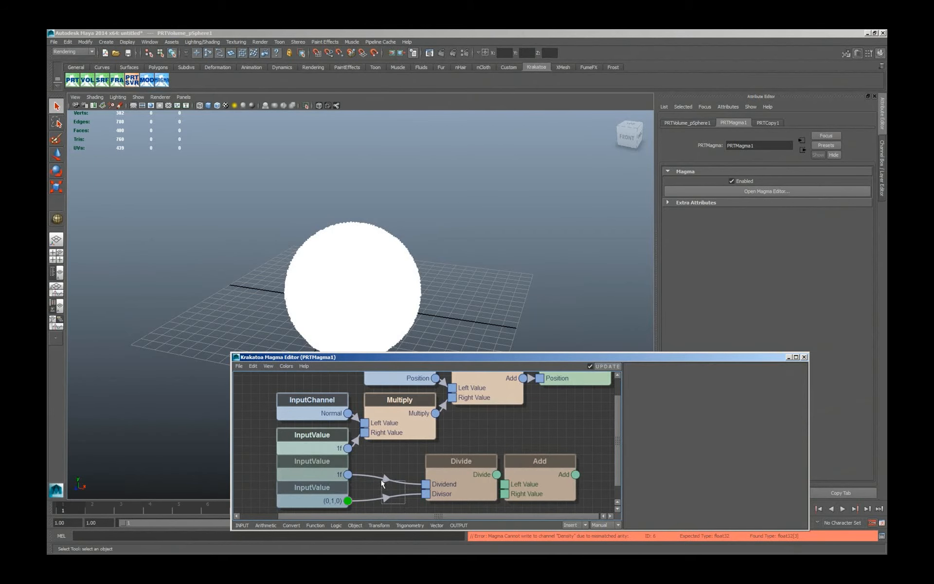
# - Delete both the float and the vector InputValue nodes that feed the Divide node
pyautogui.click(322, 465)
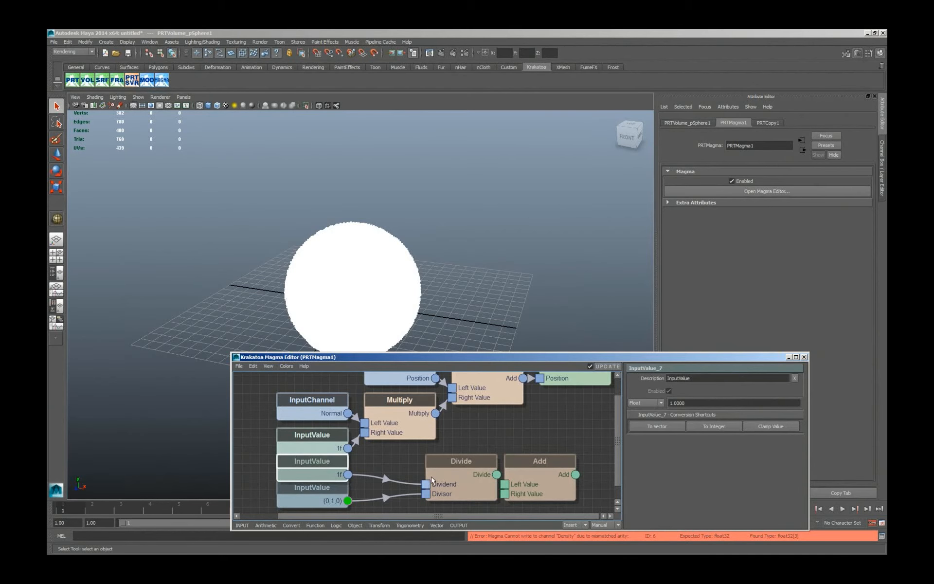
pyautogui.keyDown('shift'); pyautogui.click(330, 500); pyautogui.keyUp('shift')
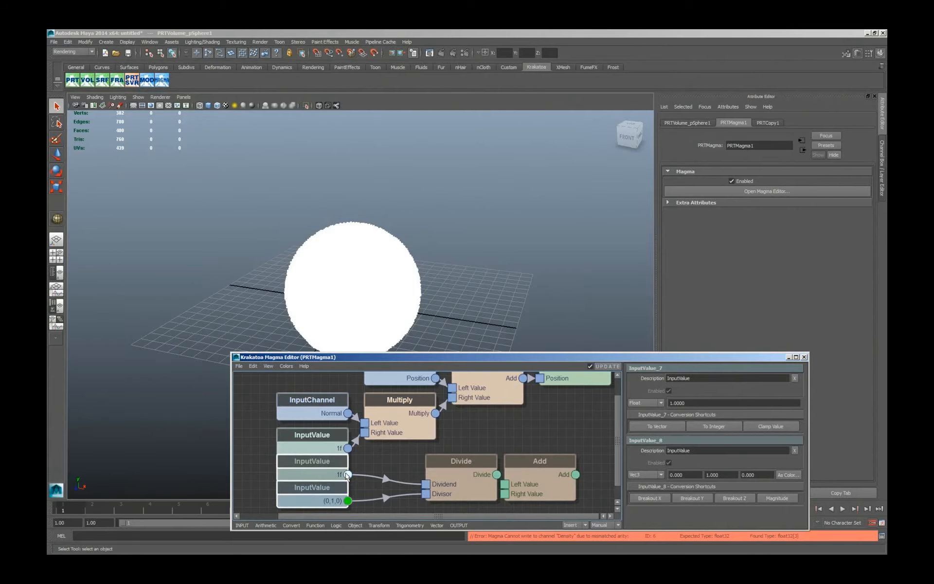
pyautogui.press('Delete')
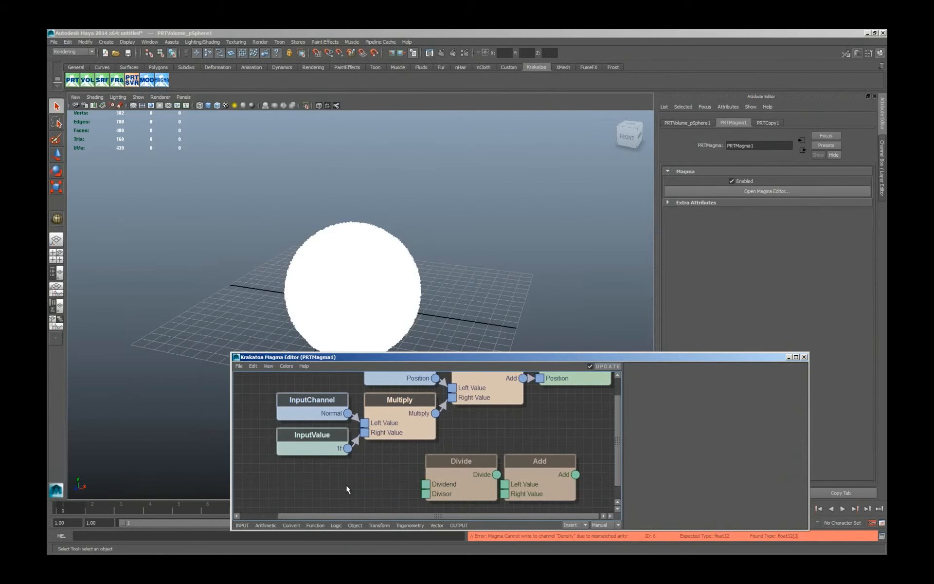
# - Move Divide away from the unconnected Add node and connect its output to both Add inputs
pyautogui.moveTo(484, 483); pyautogui.dragTo(440, 483)
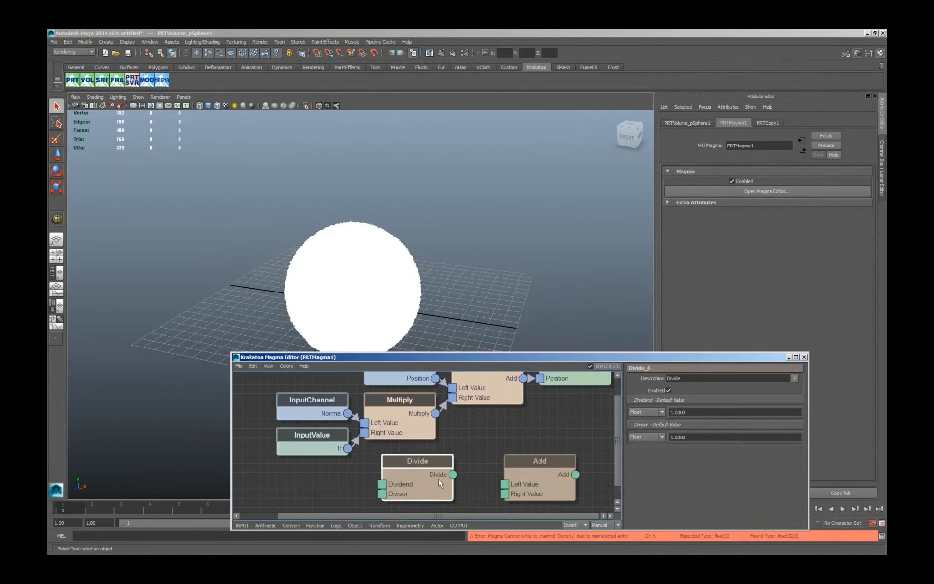
pyautogui.keyDown('ctrl'); pyautogui.click(538, 468); pyautogui.keyUp('ctrl')
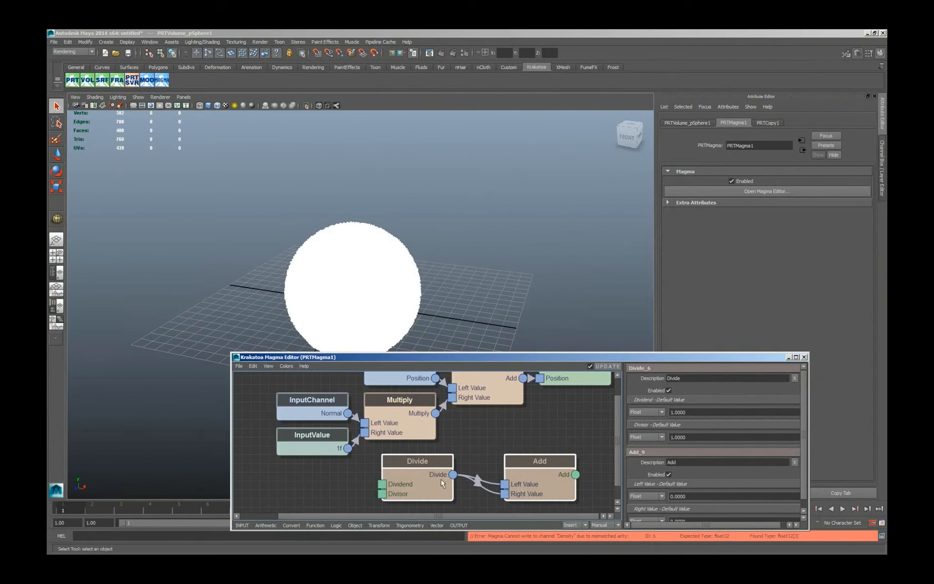
pyautogui.click(489, 463)
# - Enable the crossing selection method and delete both connections between the Divide and Add nodes
pyautogui.moveTo(477, 489); pyautogui.dragTo(476, 489)
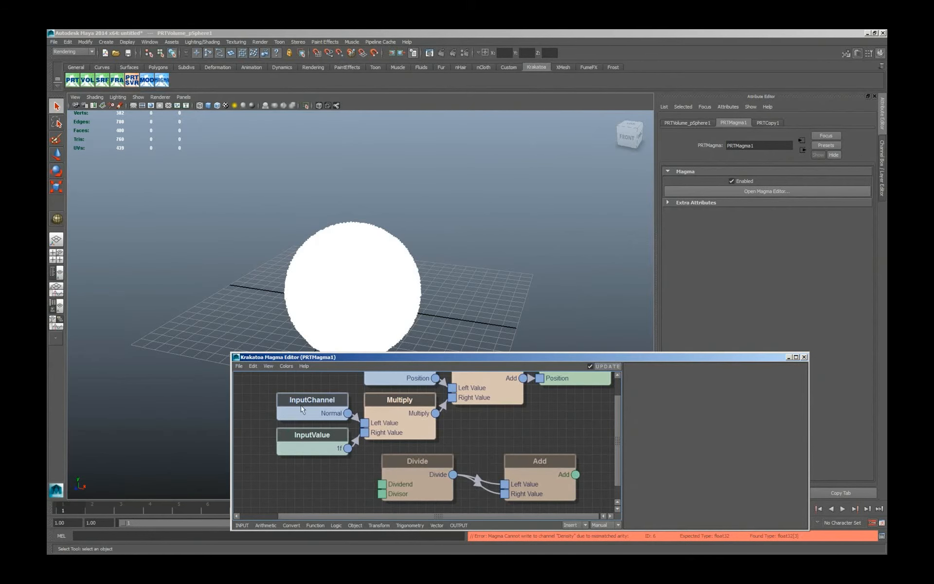
pyautogui.click(252, 367)
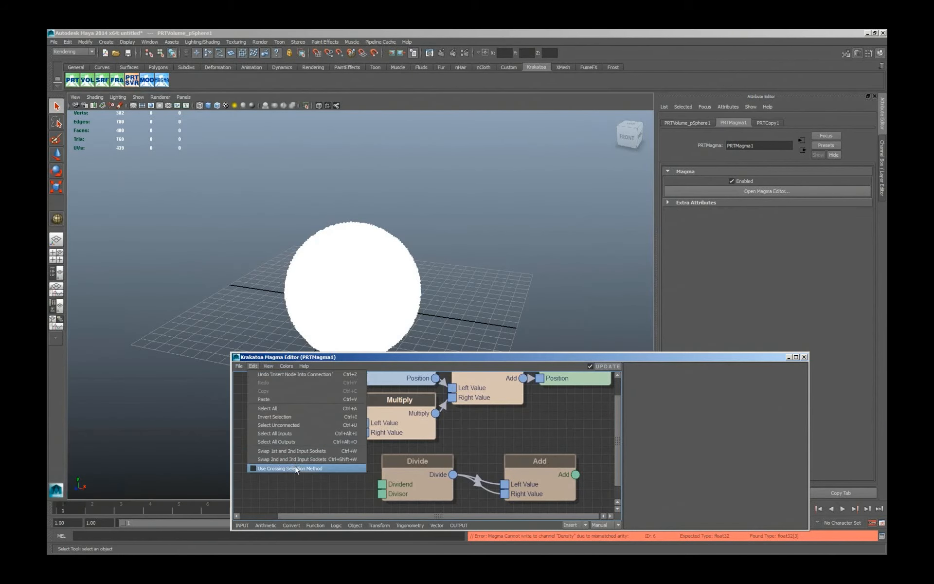
pyautogui.click(273, 469)
pyautogui.press('Delete')
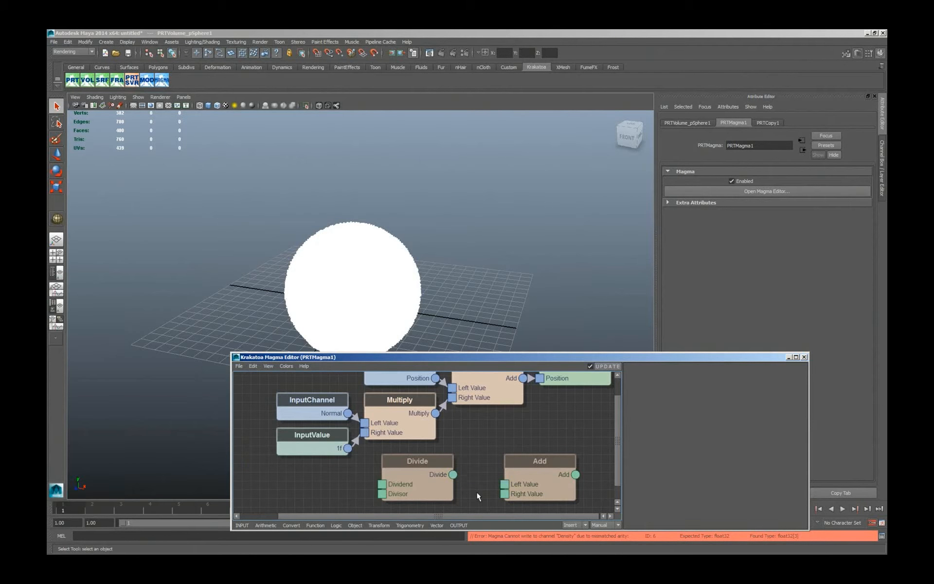
# - Place the loose Add node ahead of Divide and connect its output to both Divide inputs
pyautogui.click(531, 477)
pyautogui.moveTo(530, 476); pyautogui.dragTo(320, 485)
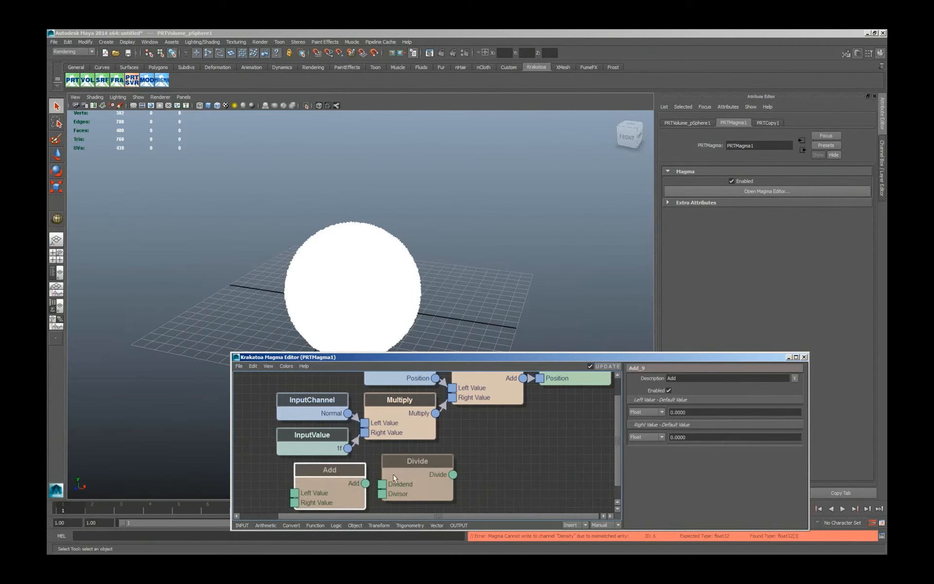
pyautogui.moveTo(410, 479); pyautogui.dragTo(391, 502)
pyautogui.click(337, 486)
pyautogui.keyDown('ctrl'); pyautogui.click(434, 481); pyautogui.keyUp('ctrl')
pyautogui.press('c')
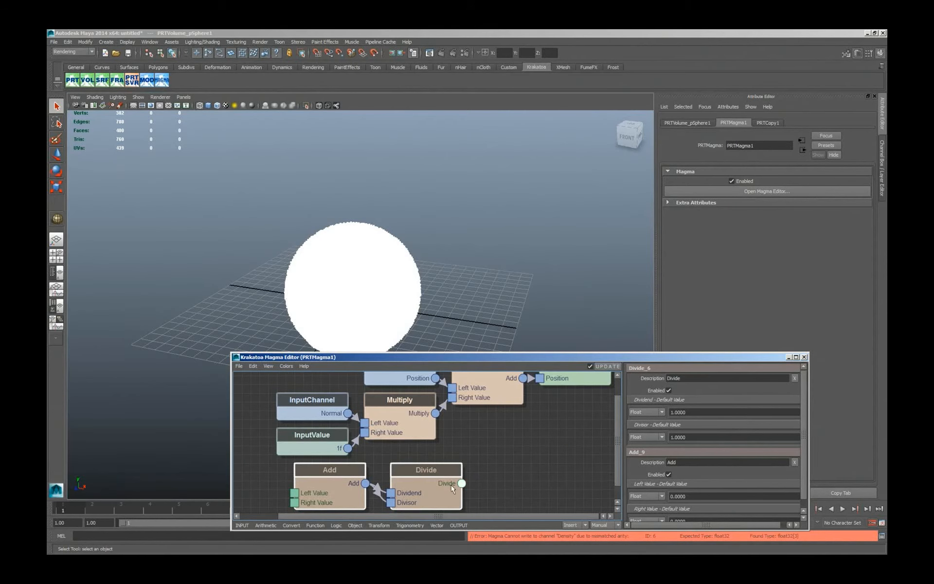
pyautogui.click(478, 483)
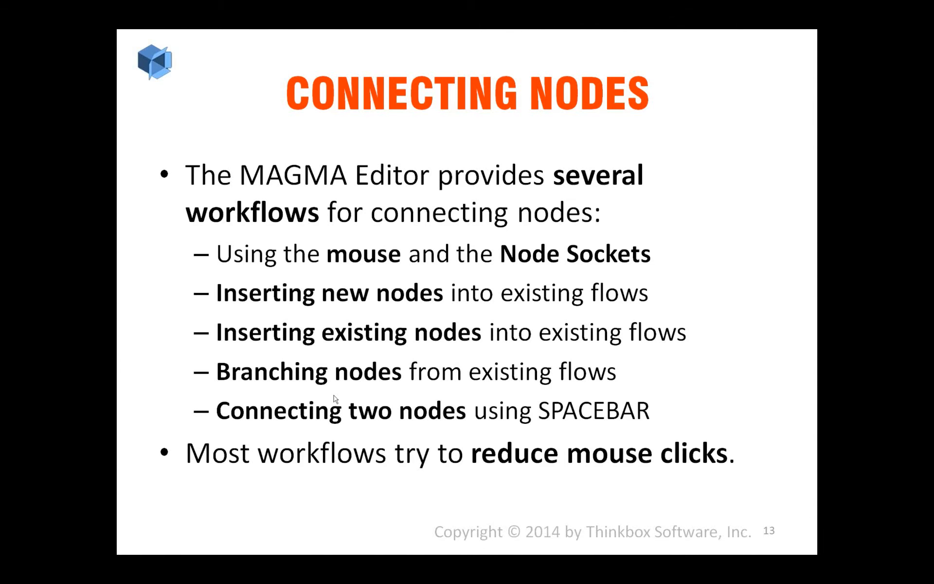
pyautogui.press('pagedown')
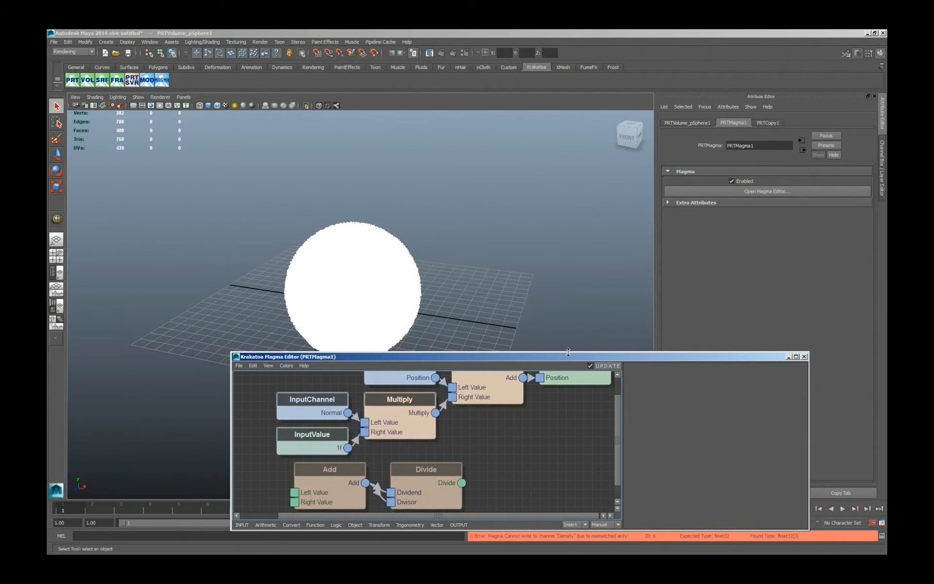
# - Make the Magma Editor window taller and set the InputValue feeding Multiply to 5.25
pyautogui.moveTo(568, 352); pyautogui.dragTo(568, 316)
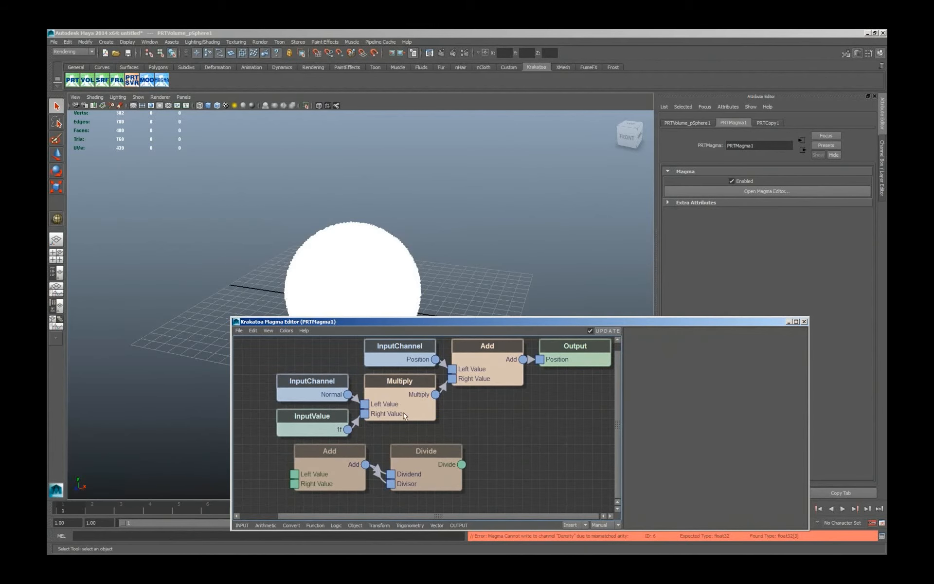
pyautogui.click(329, 424)
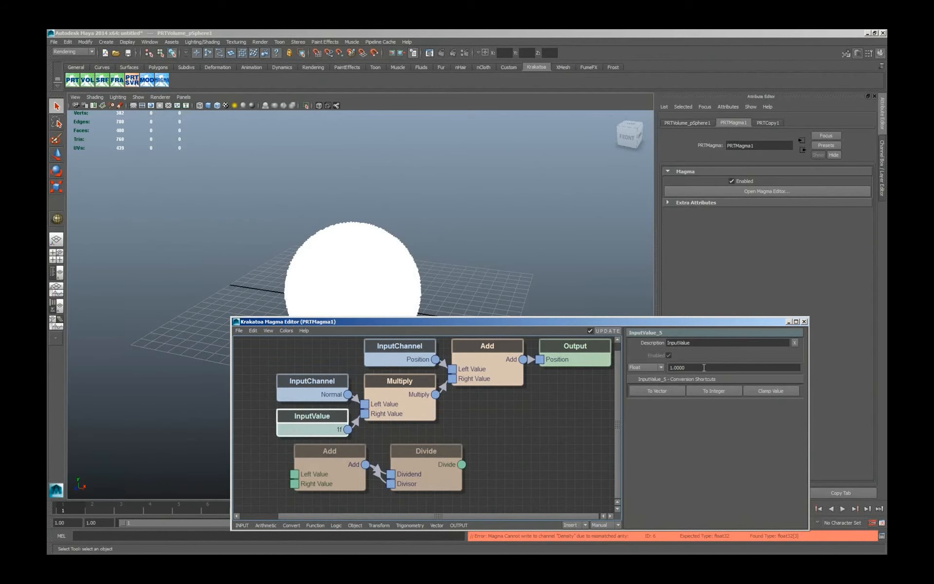
pyautogui.moveTo(704, 367); pyautogui.dragTo(727, 365)
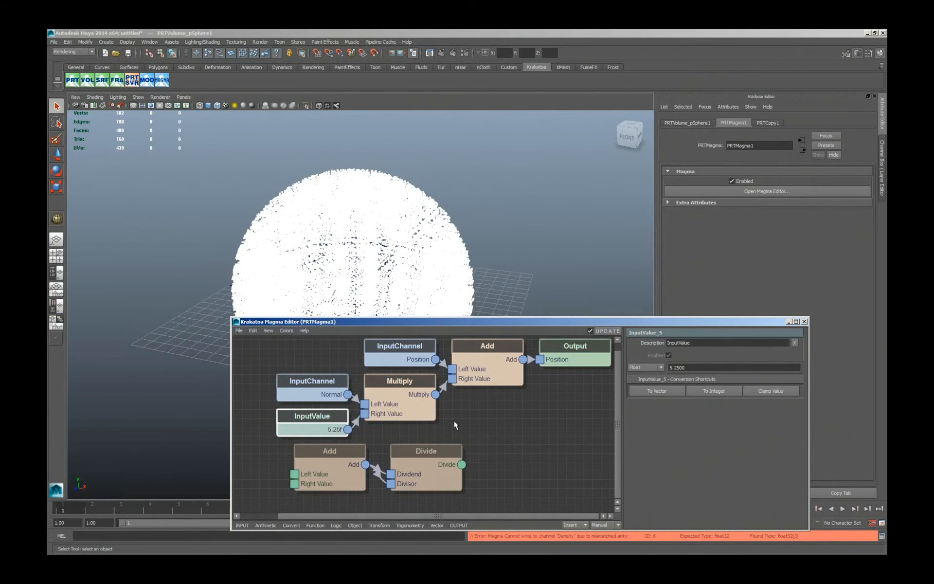
# - Disable the Position output and add a Color output fed by the Normal InputChannel
pyautogui.click(589, 358)
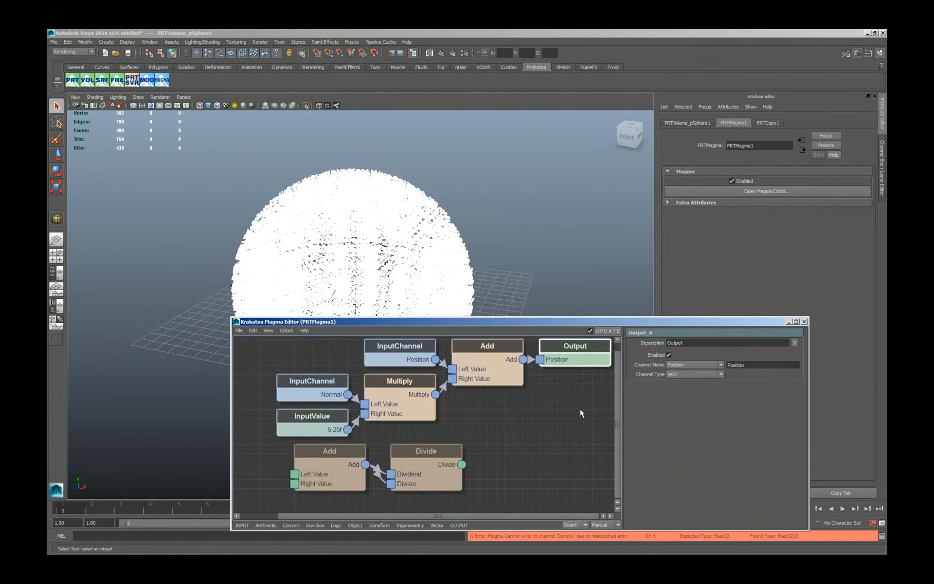
pyautogui.click(669, 355)
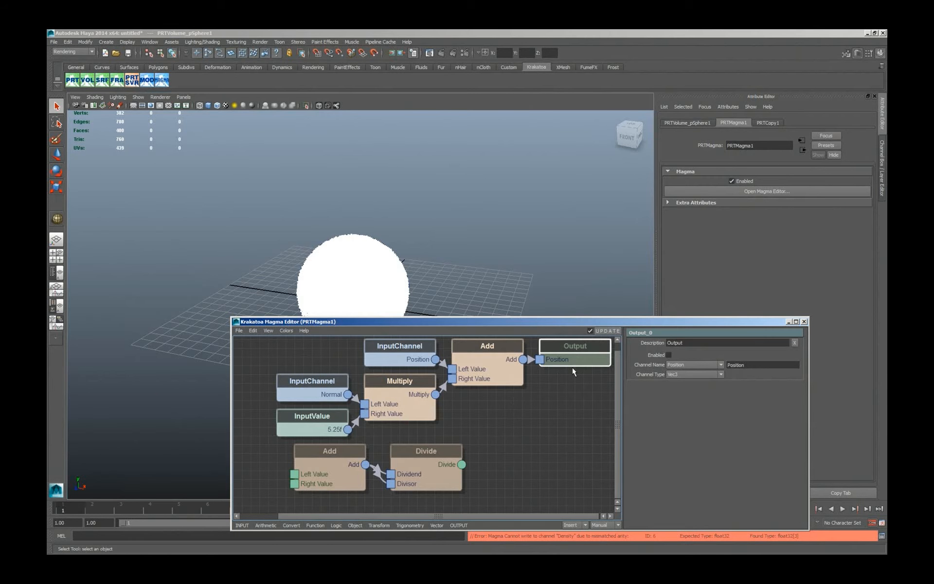
pyautogui.hotkey('ctrl', 'o')
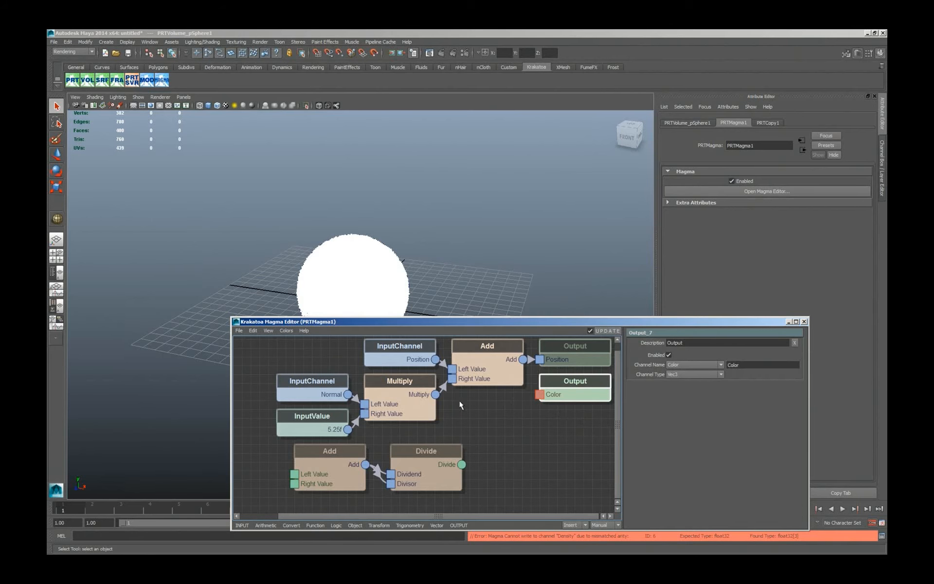
pyautogui.moveTo(435, 394); pyautogui.dragTo(540, 394)
# - Re-enable the Position output, and switch the Color output off and on again
pyautogui.click(575, 352)
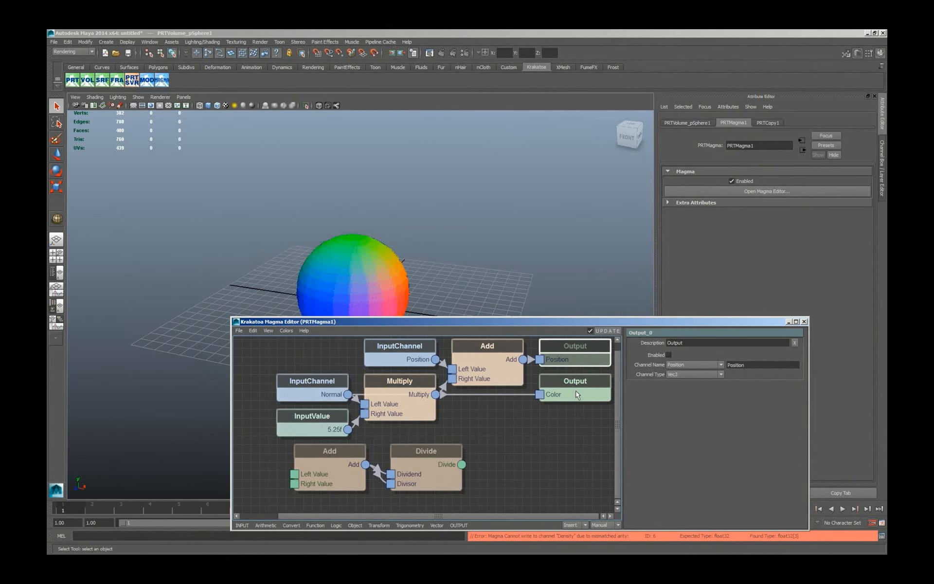
pyautogui.click(669, 354)
pyautogui.click(578, 384)
pyautogui.click(669, 355)
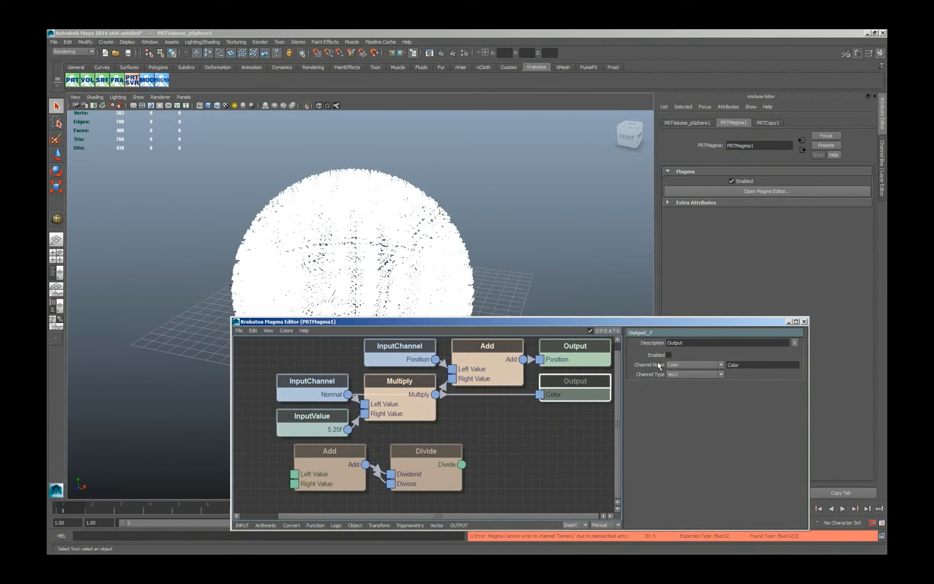
pyautogui.click(668, 355)
# - Select both Output nodes and toggle their enabled state together, leaving both disabled
pyautogui.moveTo(585, 427); pyautogui.dragTo(553, 359)
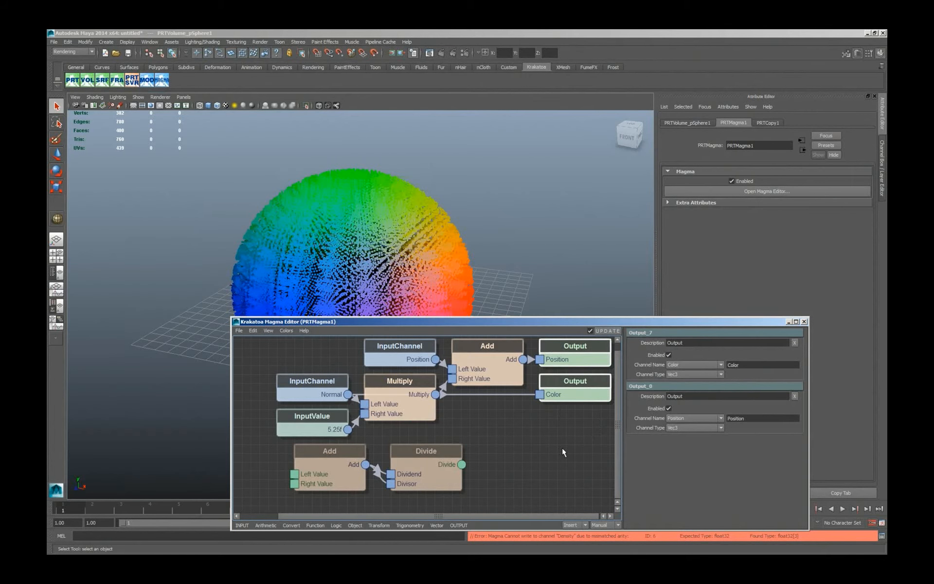
pyautogui.hotkey('ctrl', 'e')
pyautogui.hotkey('ctrl', 'e')
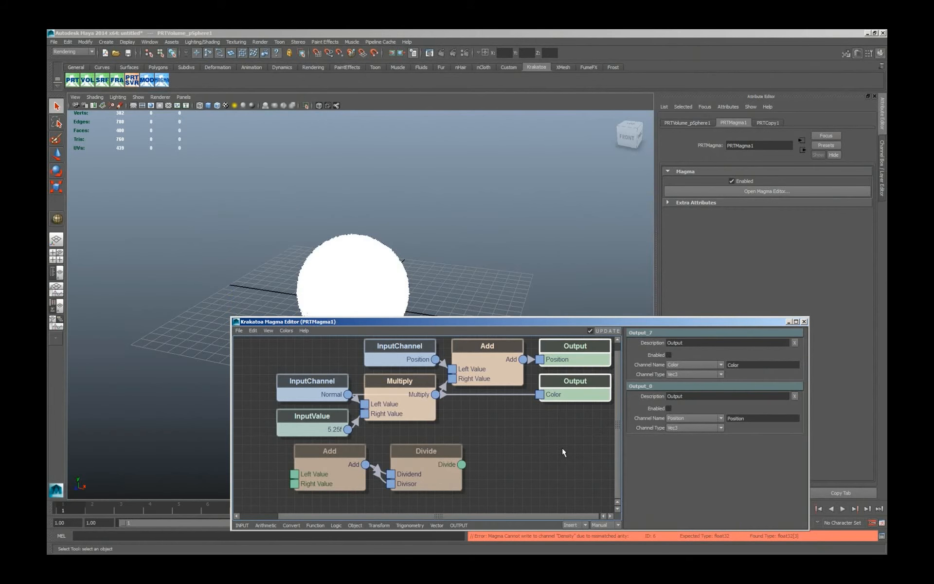
pyautogui.hotkey('ctrl', 'e')
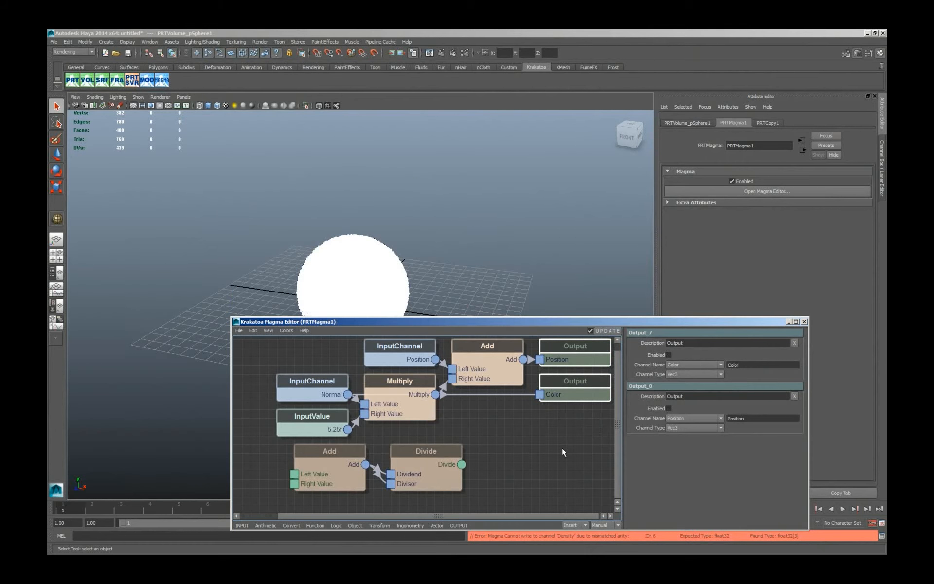
# - Enable both Output nodes, and switch off the Color output on its own
pyautogui.hotkey('ctrl', 'e')
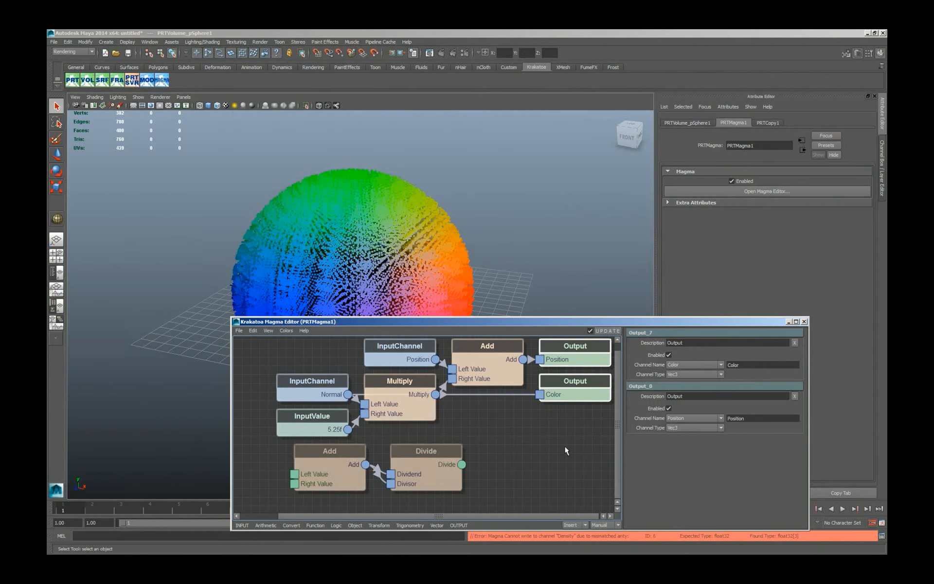
pyautogui.click(567, 393)
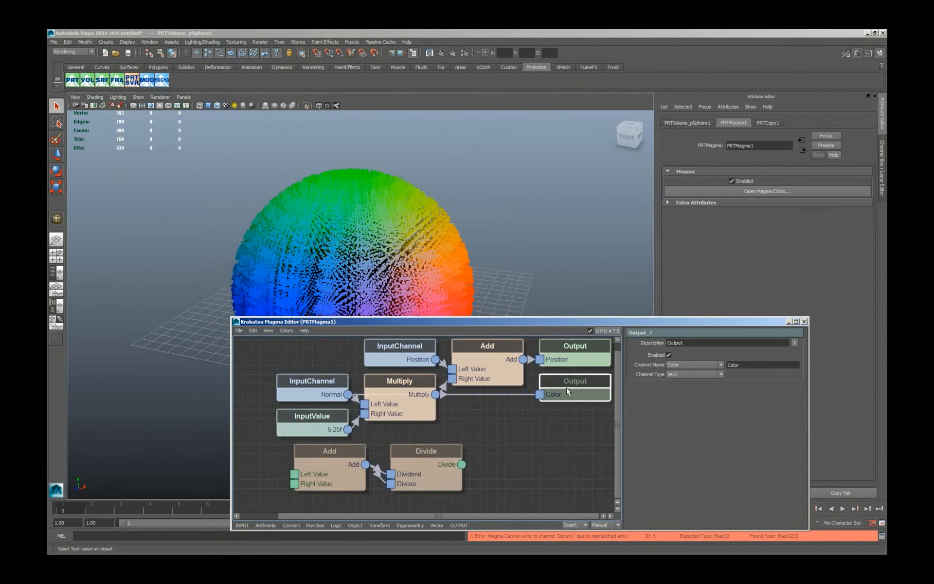
pyautogui.hotkey('ctrl', 'e')
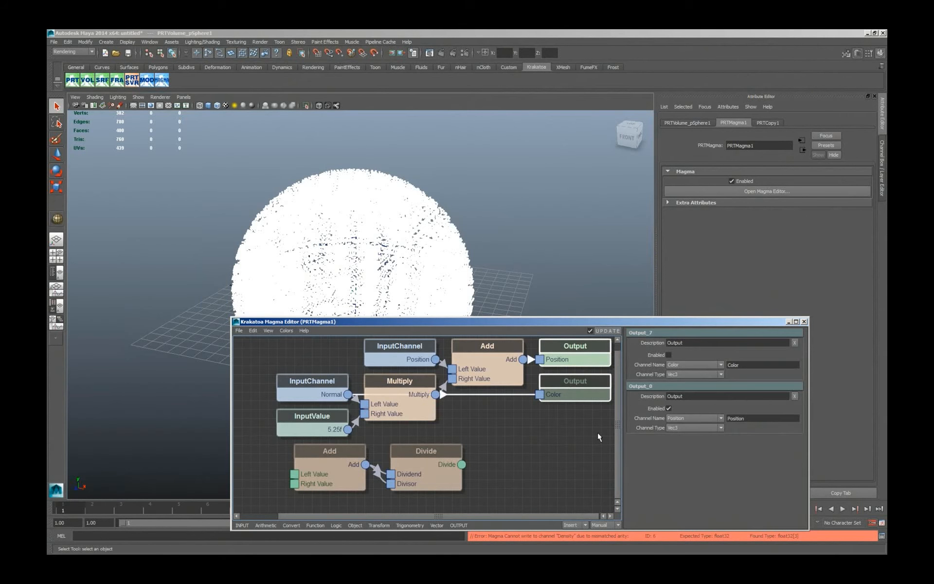
# - Toggle the enabled state of both Output nodes together repeatedly so that Position and Color alternate
pyautogui.hotkey('ctrl', 'e')
pyautogui.hotkey('ctrl', 'e')
pyautogui.hotkey('ctrl', 'e')
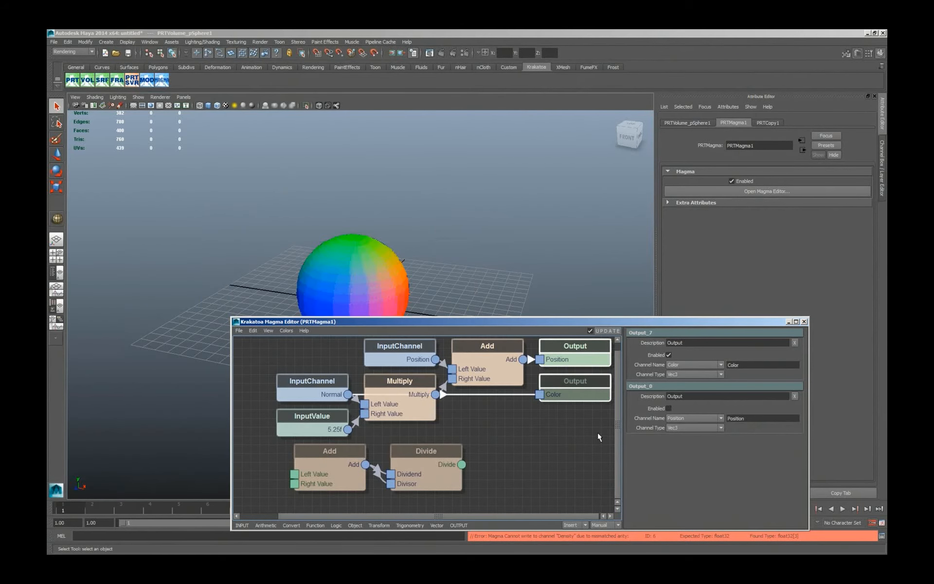
pyautogui.hotkey('ctrl', 'e')
pyautogui.hotkey('ctrl', 'e')
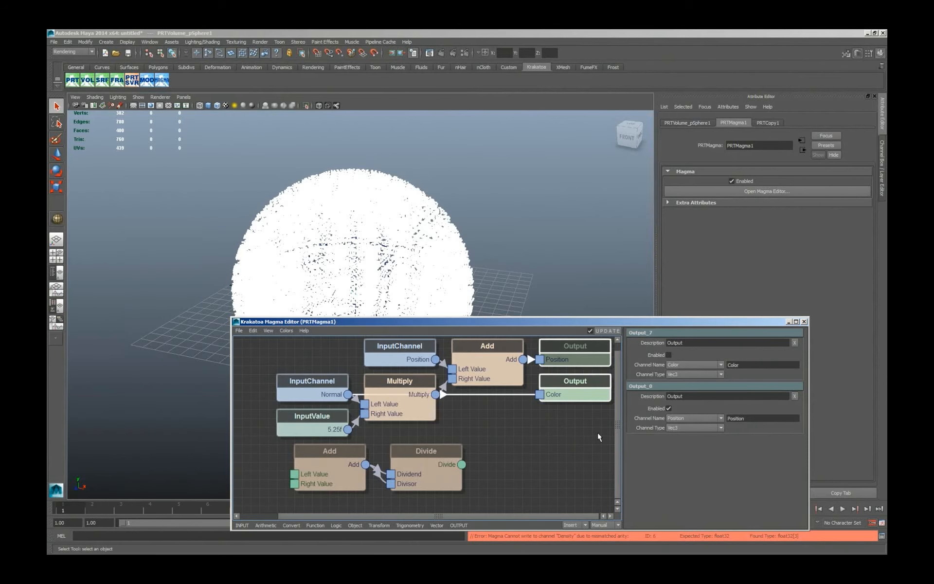
pyautogui.hotkey('ctrl', 'e')
# - Re-enable the Position output so both outputs are active, and clear the node selection
pyautogui.click(598, 362)
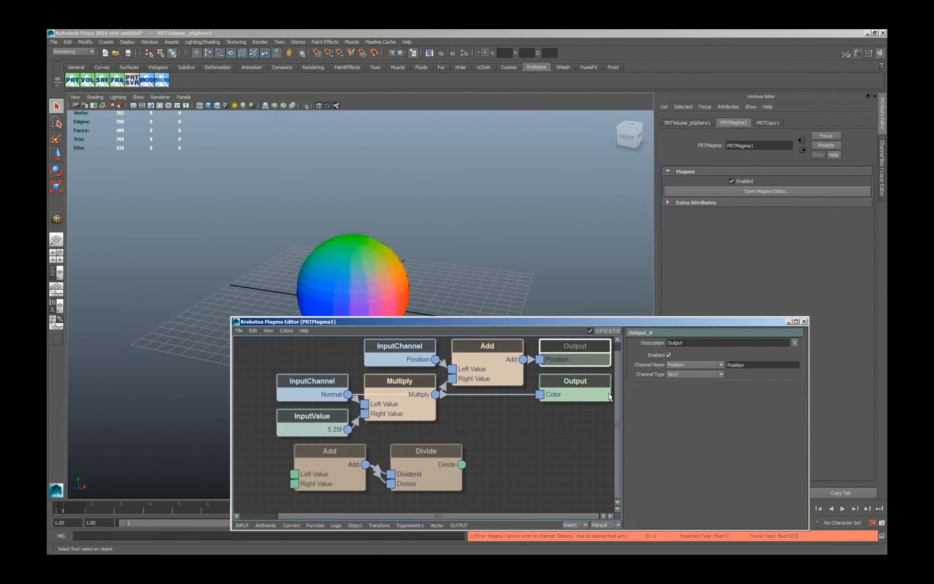
pyautogui.hotkey('ctrl', 'e')
pyautogui.click(538, 413)
# - Switch the Add node feeding the Position output off and on again, and disable the Multiply node
pyautogui.click(487, 369)
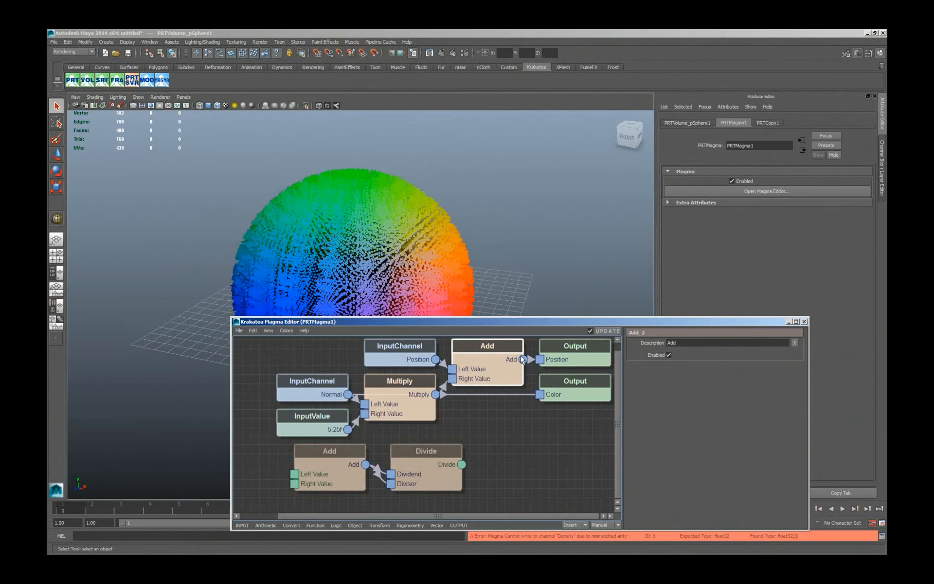
pyautogui.click(483, 422)
pyautogui.click(491, 360)
pyautogui.hotkey('ctrl', 'e')
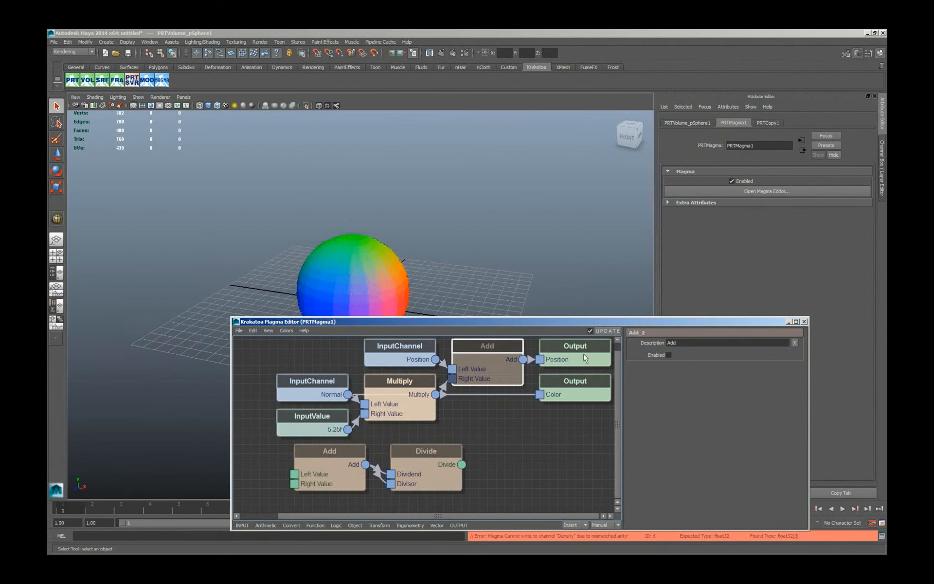
pyautogui.hotkey('ctrl', 'e')
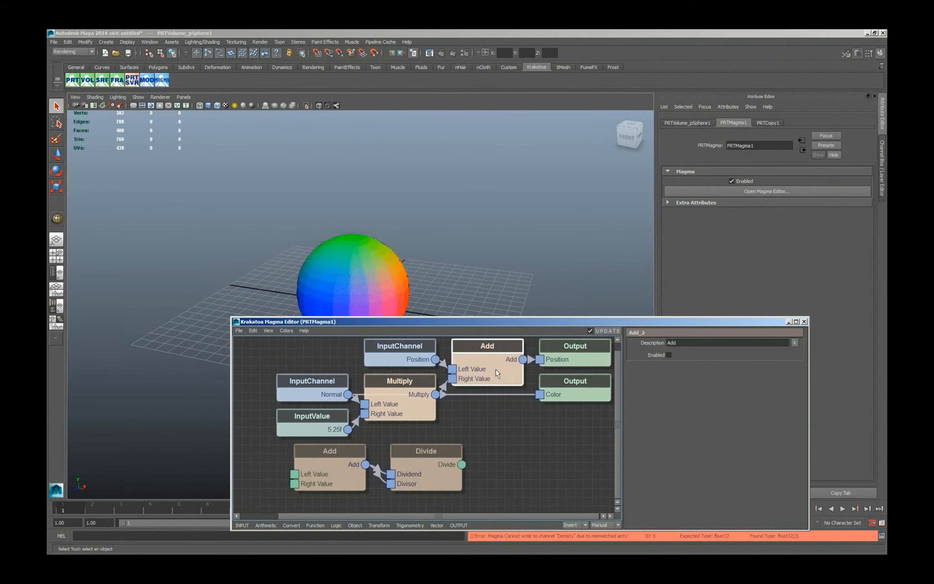
pyautogui.click(425, 406)
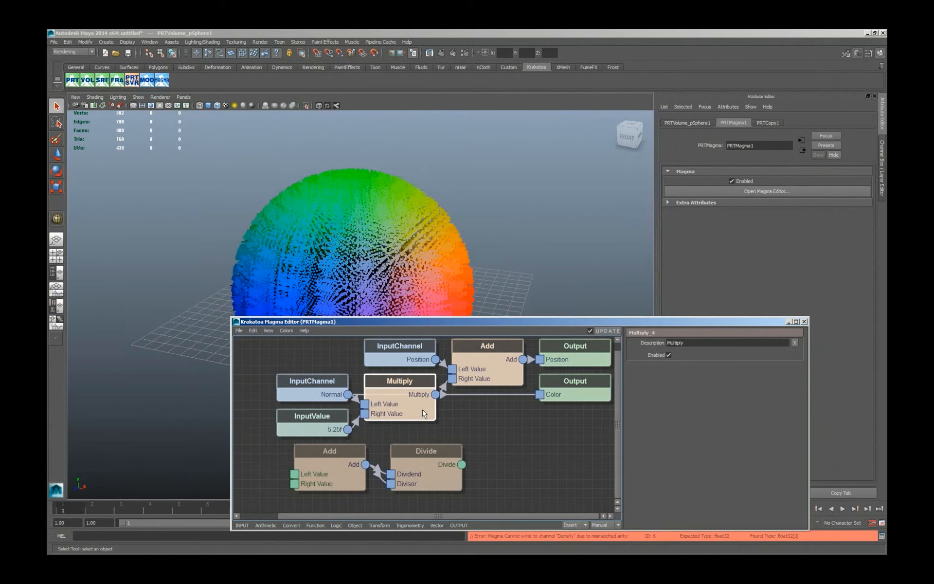
pyautogui.hotkey('ctrl', 'e')
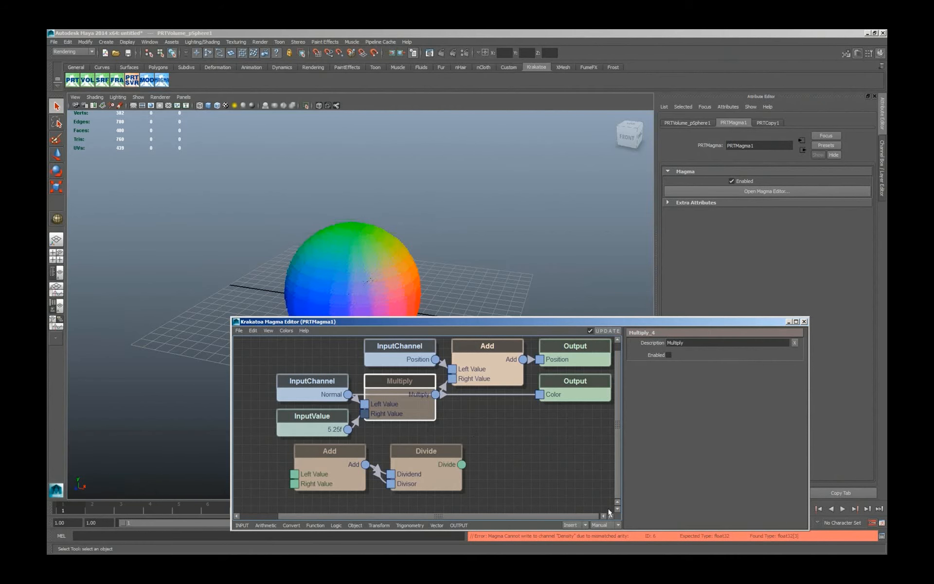
# - Try the Branches, Blocks and Compact node layout modes, and set the layout back to Branches
pyautogui.click(606, 525)
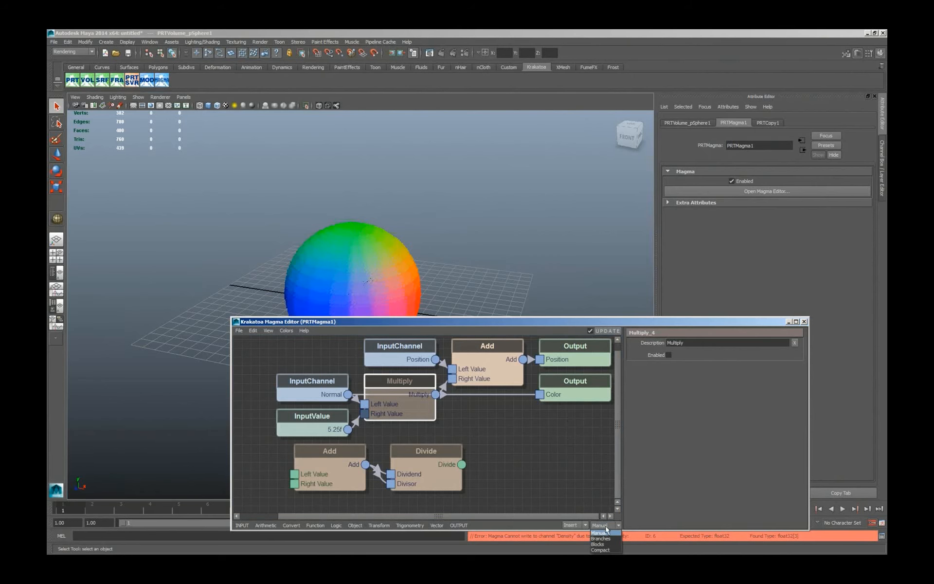
pyautogui.click(606, 537)
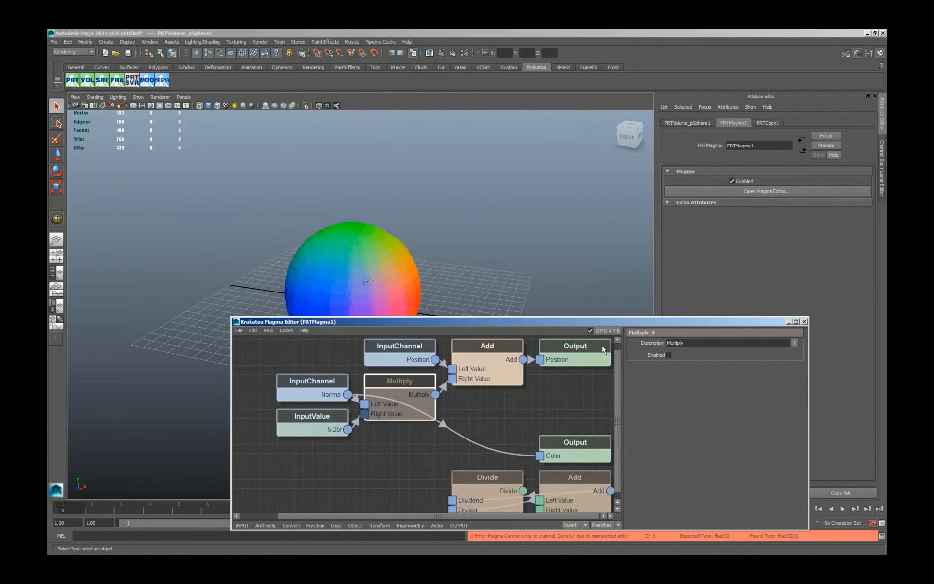
pyautogui.click(605, 525)
pyautogui.click(606, 544)
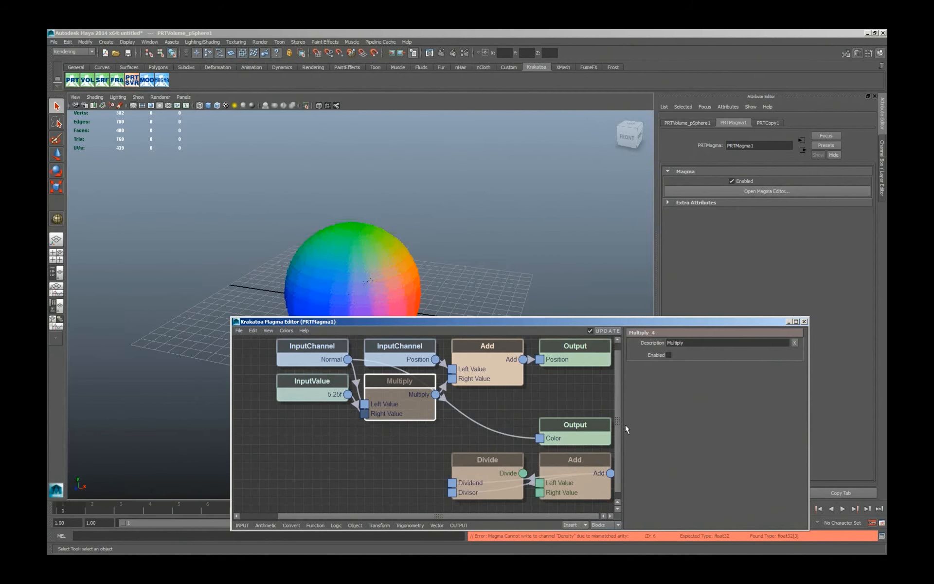
pyautogui.click(602, 524)
pyautogui.click(603, 504)
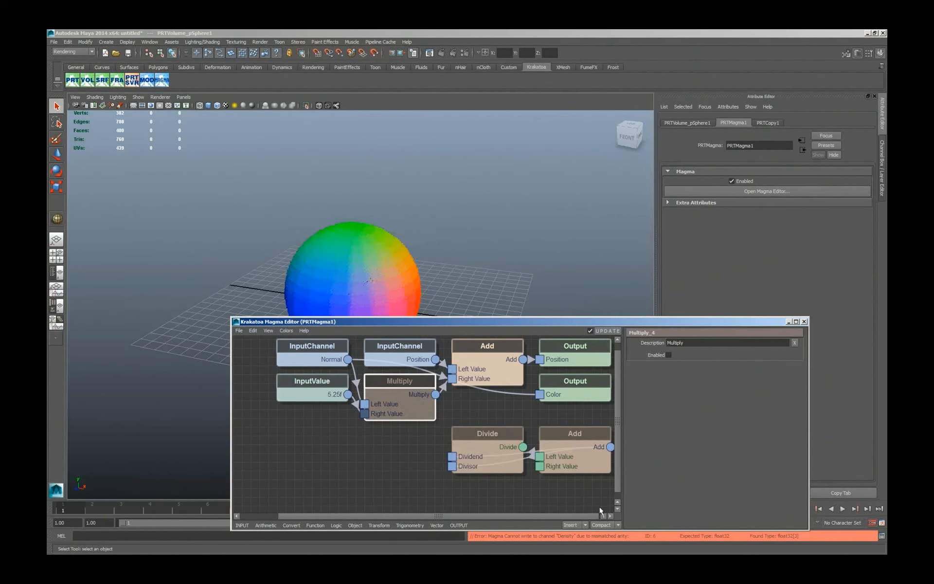
pyautogui.click(603, 526)
pyautogui.click(609, 542)
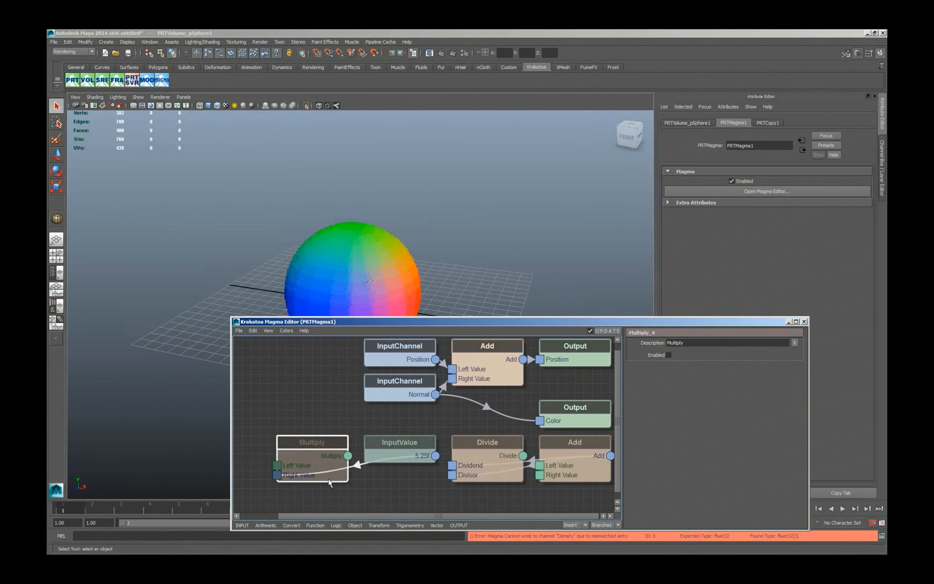
# - Insert the disconnected Multiply node back into the connection between the Normal InputChannel and Add's Right Value
pyautogui.click(444, 388)
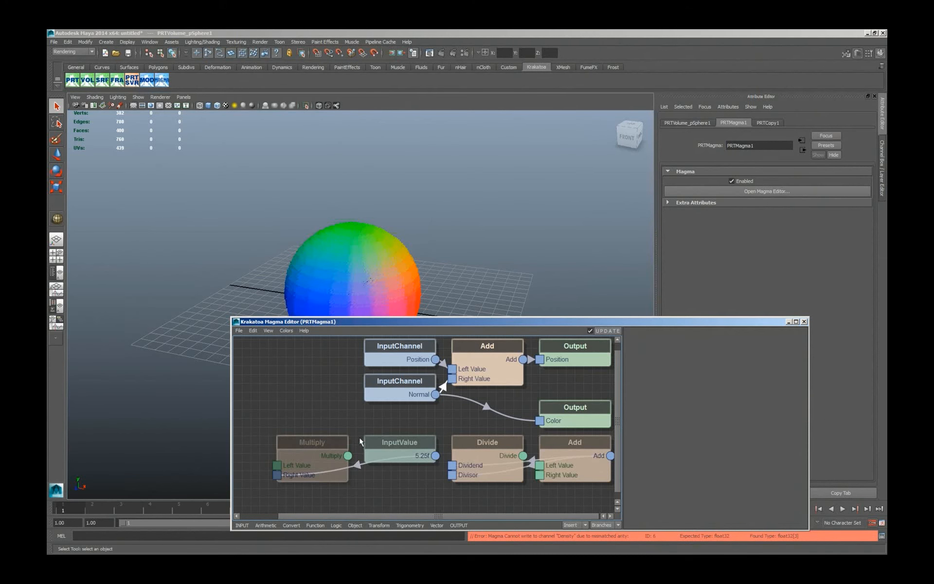
pyautogui.click(317, 447)
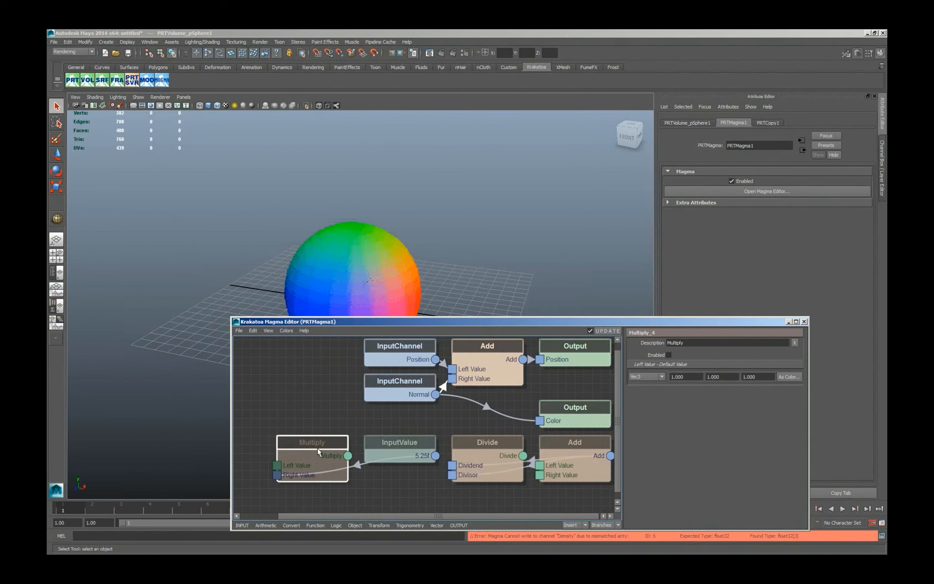
pyautogui.press('Insert')
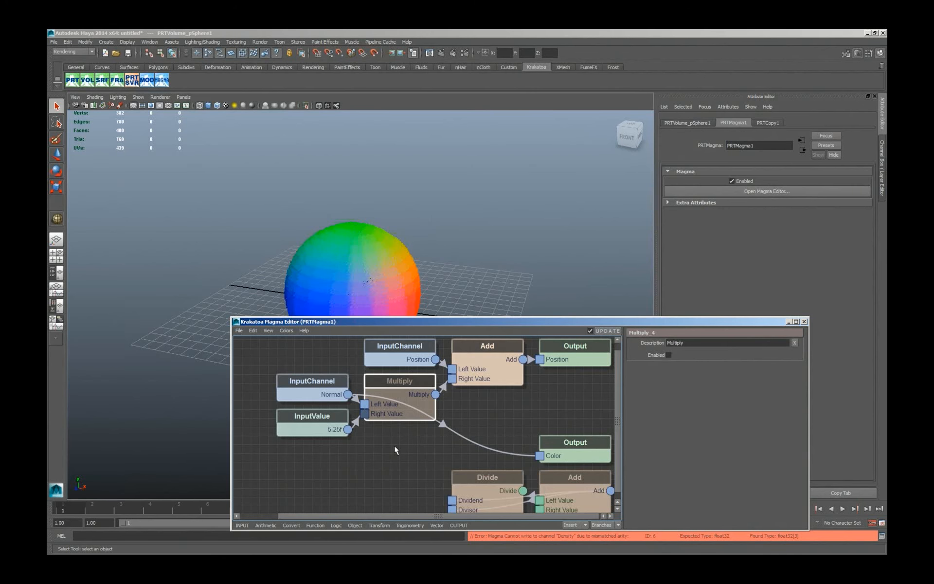
# - Delete the Multiply node while preserving its top connection, undo that, and try deleting it together with its connections
pyautogui.press('Delete')
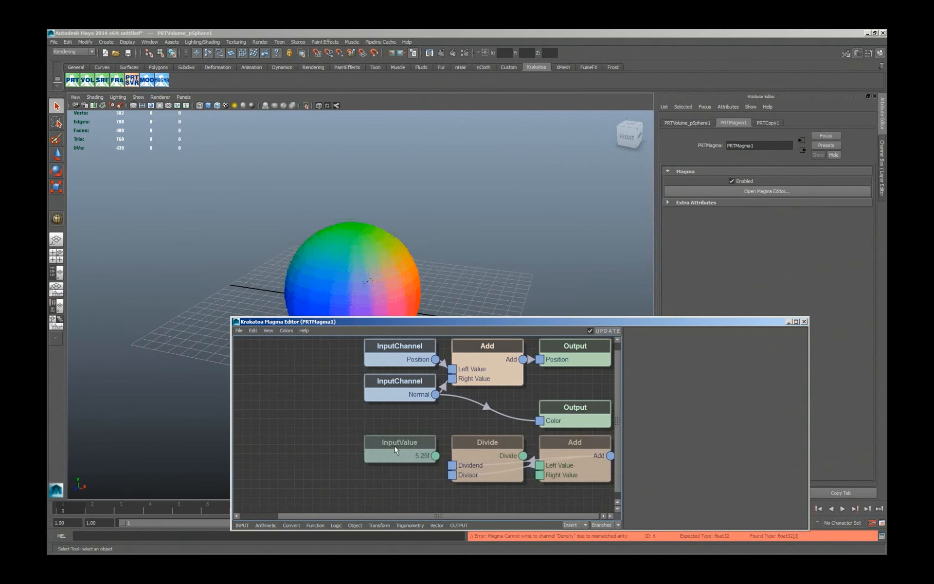
pyautogui.hotkey('ctrl', 'z')
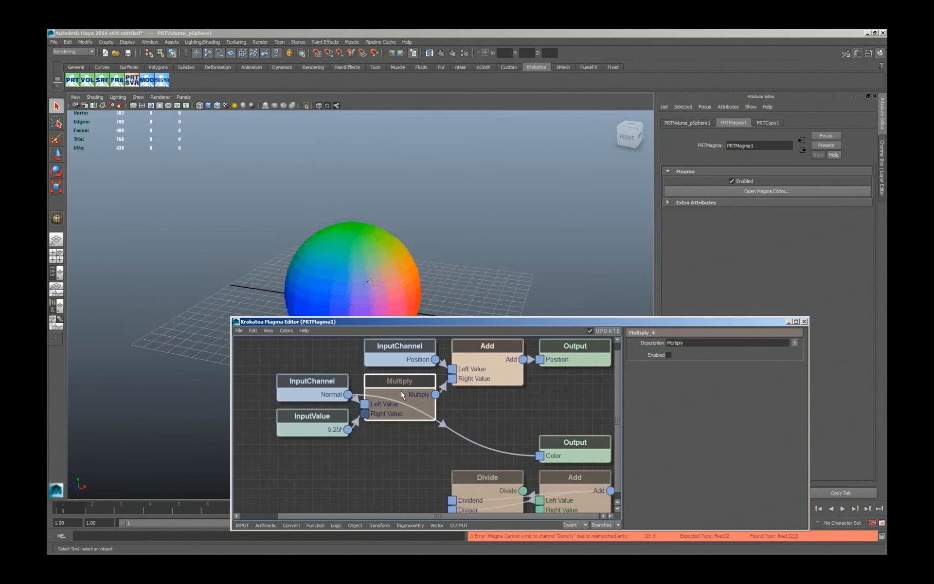
pyautogui.press('Delete')
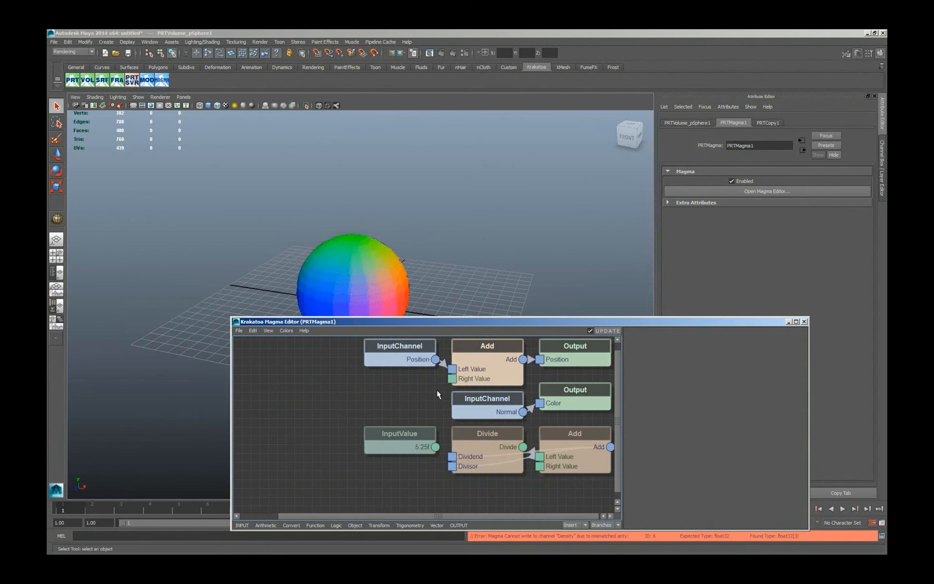
pyautogui.click(494, 378)
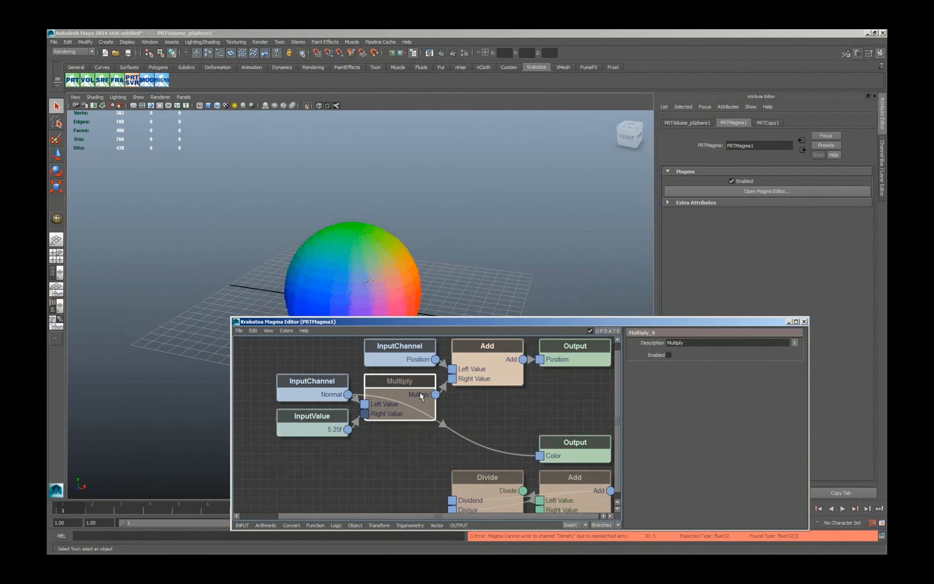
# - Re-enable the Multiply node, and switch the downstream Add node off and on again
pyautogui.hotkey('ctrl', 'e')
pyautogui.press('Right')
pyautogui.hotkey('ctrl', 'e')
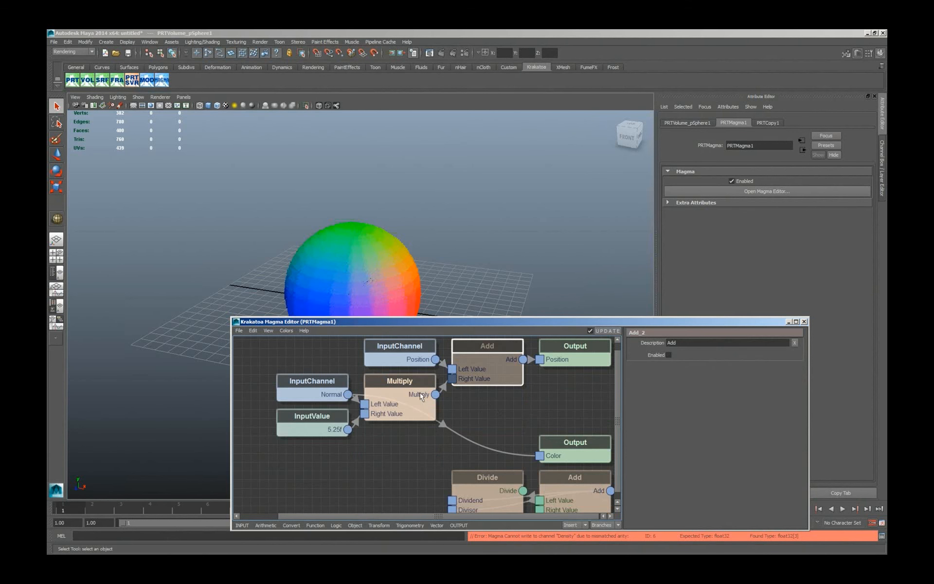
pyautogui.hotkey('ctrl', 'e')
# - Disable the Position output, and toggle the enabled state of both Output nodes together
pyautogui.press('Right')
pyautogui.hotkey('ctrl', 'e')
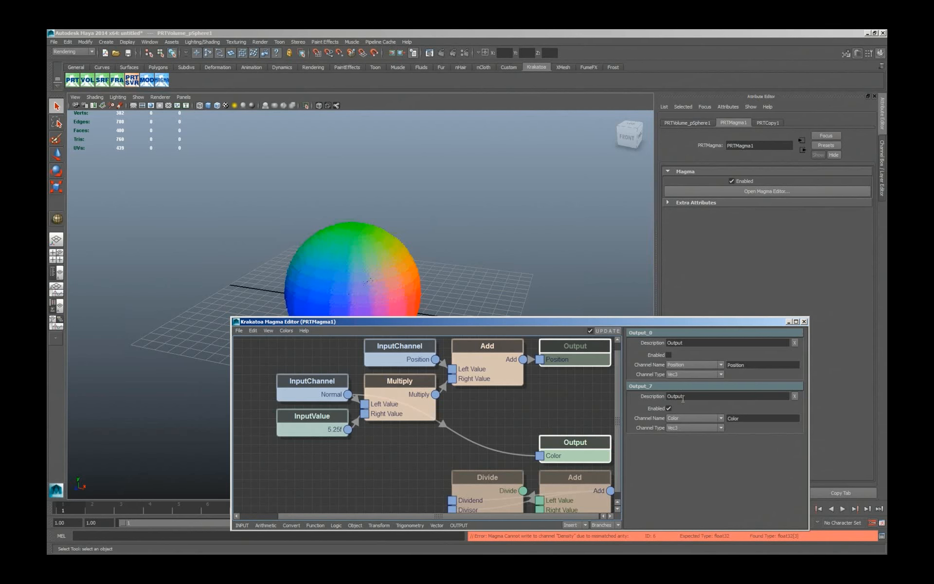
pyautogui.click(557, 395)
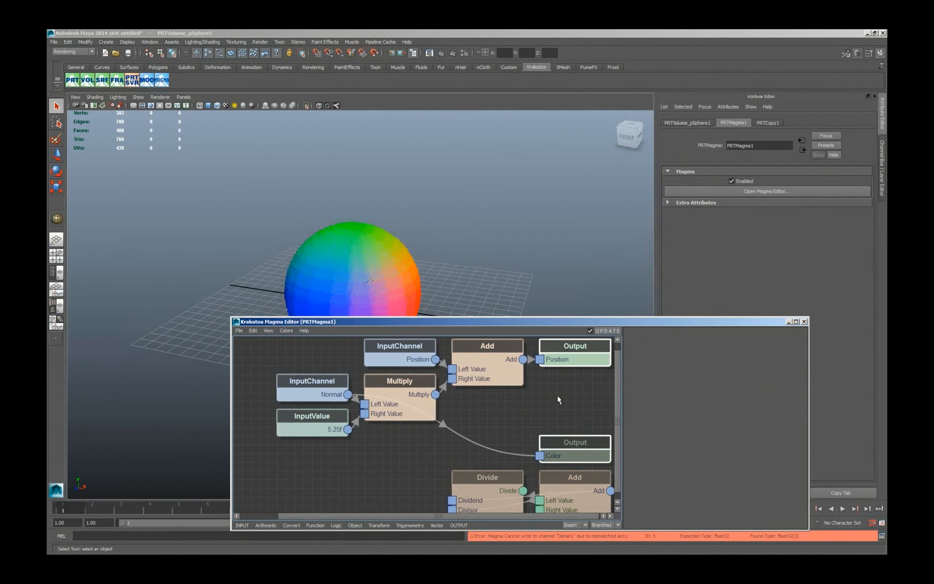
pyautogui.hotkey('ctrl', 'e')
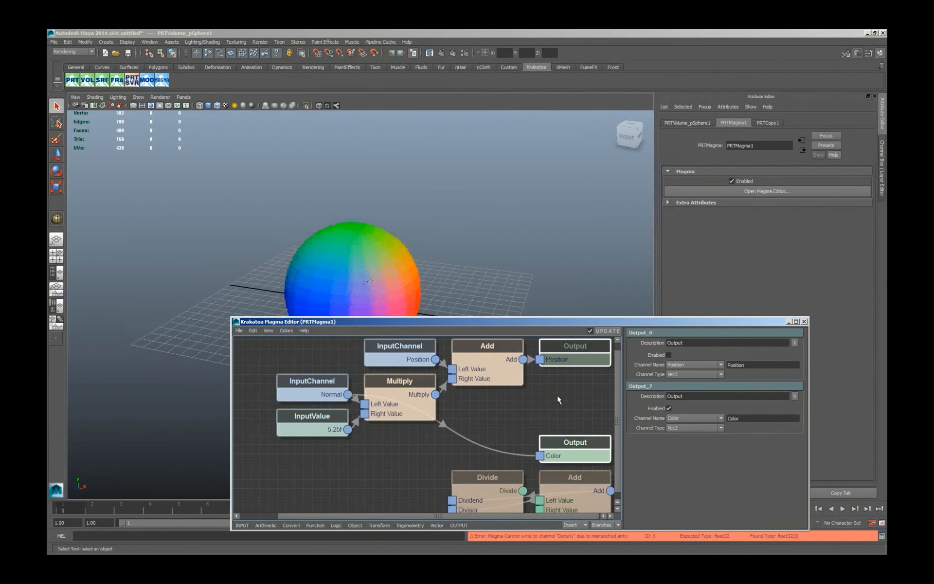
# - Undo the series of edits back to before the Color output was added and the InputValue feeding Multiply was changed
pyautogui.hotkey('ctrl', 'z')
pyautogui.hotkey('ctrl', 'z')
pyautogui.hotkey('ctrl', 'z')
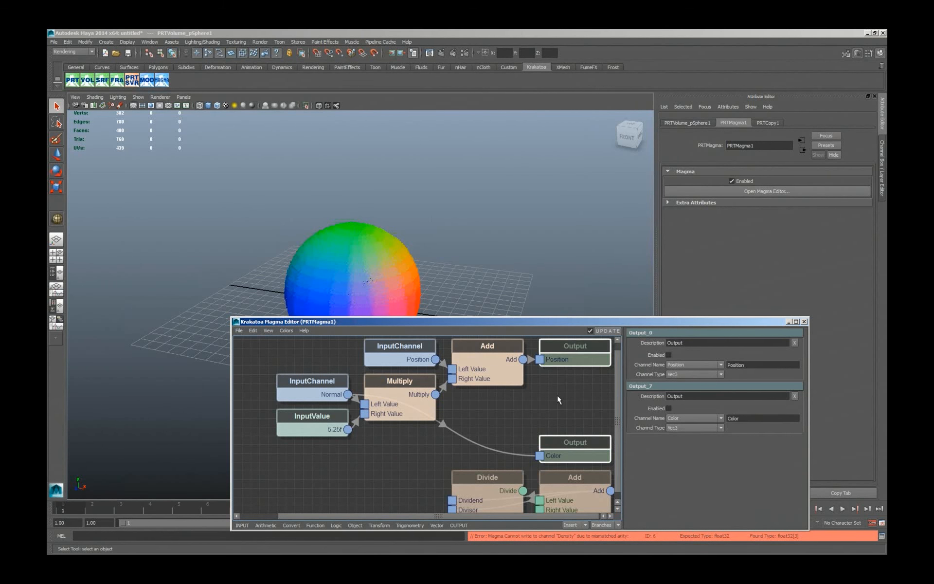
pyautogui.hotkey('ctrl', 'e')
pyautogui.hotkey('ctrl', 'e')
pyautogui.hotkey('ctrl', 'e')
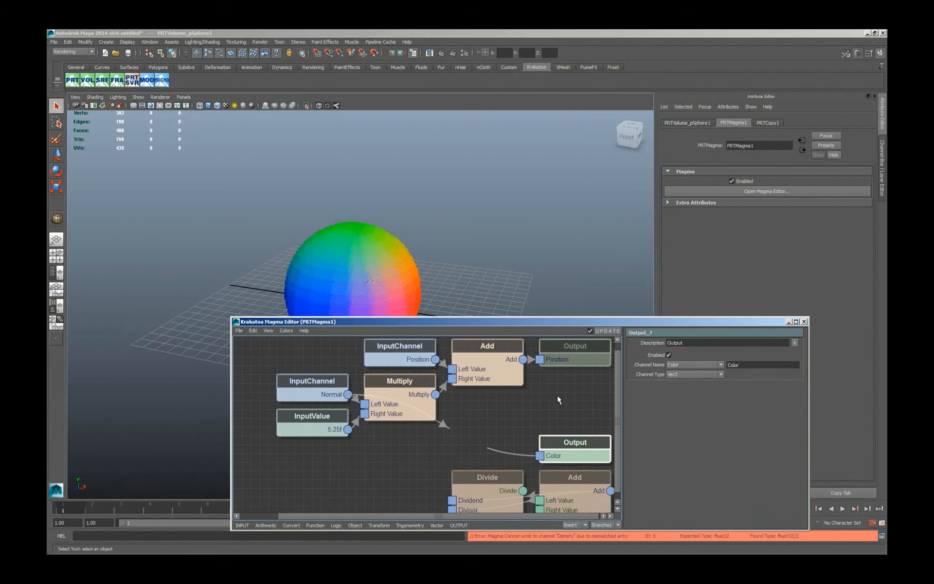
pyautogui.hotkey('ctrl', 'z')
pyautogui.hotkey('ctrl', 'z')
pyautogui.hotkey('ctrl', 'z')
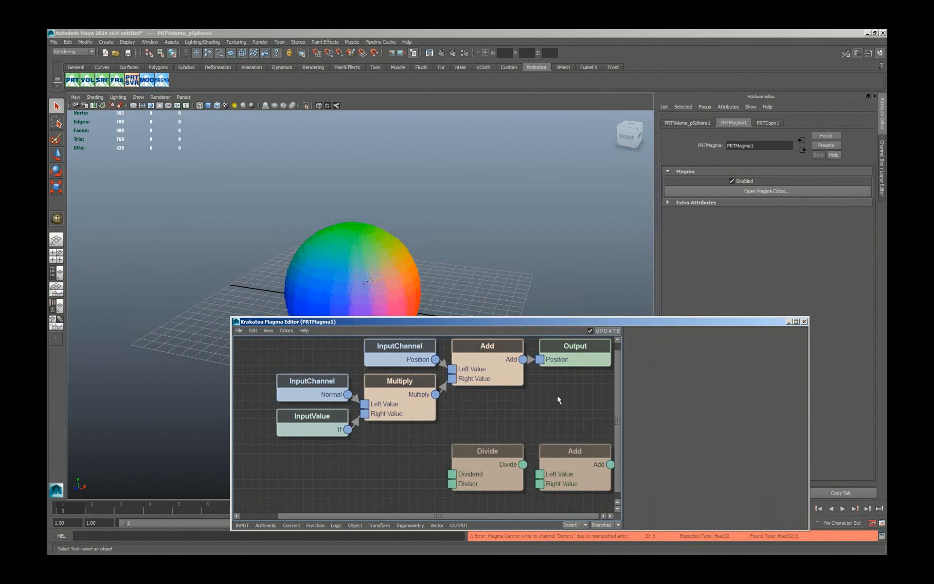
pyautogui.hotkey('ctrl', 'z')
pyautogui.hotkey('ctrl', 'z')
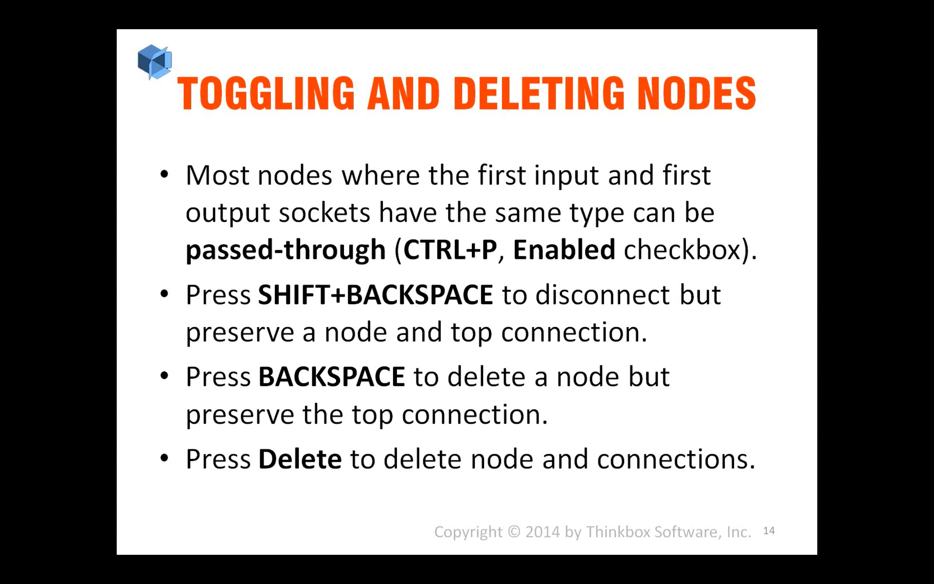
pyautogui.click(439, 331)
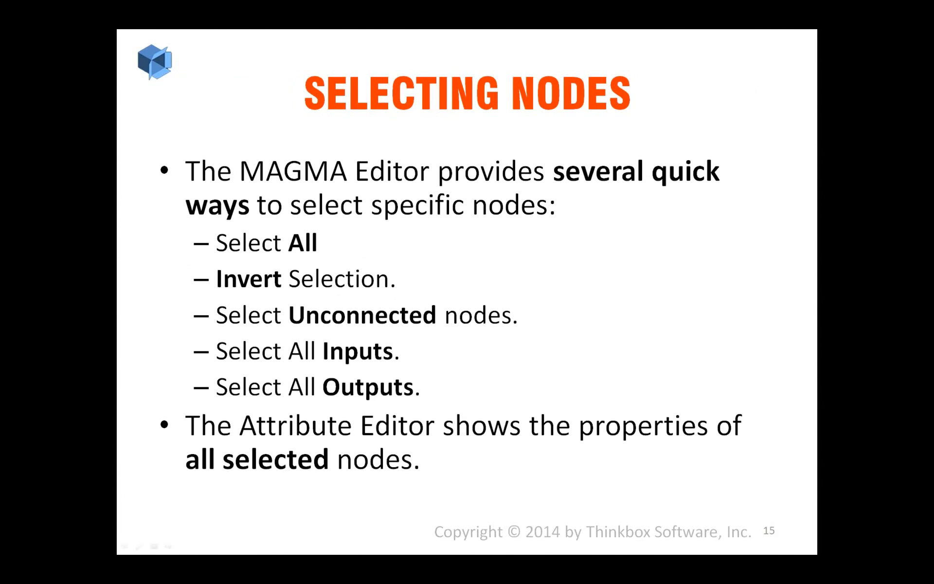
# - Switch back to Maya, select all nodes in the Magma Editor, and clear the selection
pyautogui.hotkey('alt', 'Tab')
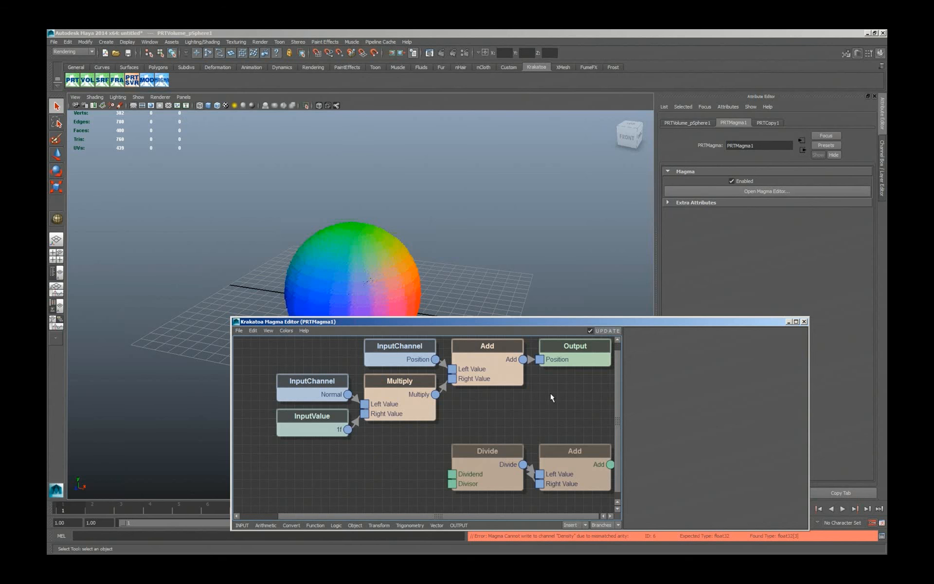
pyautogui.hotkey('ctrl', 'a')
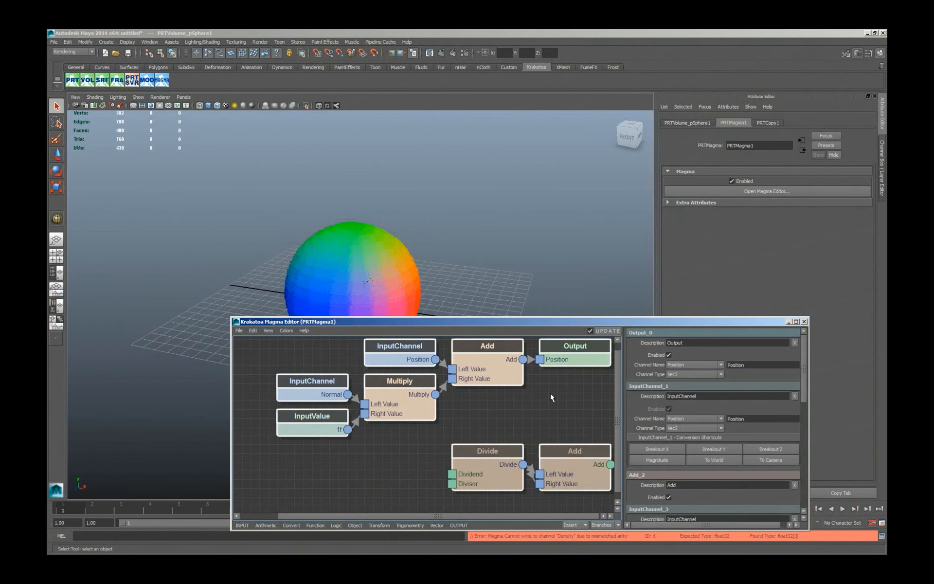
pyautogui.click(550, 392)
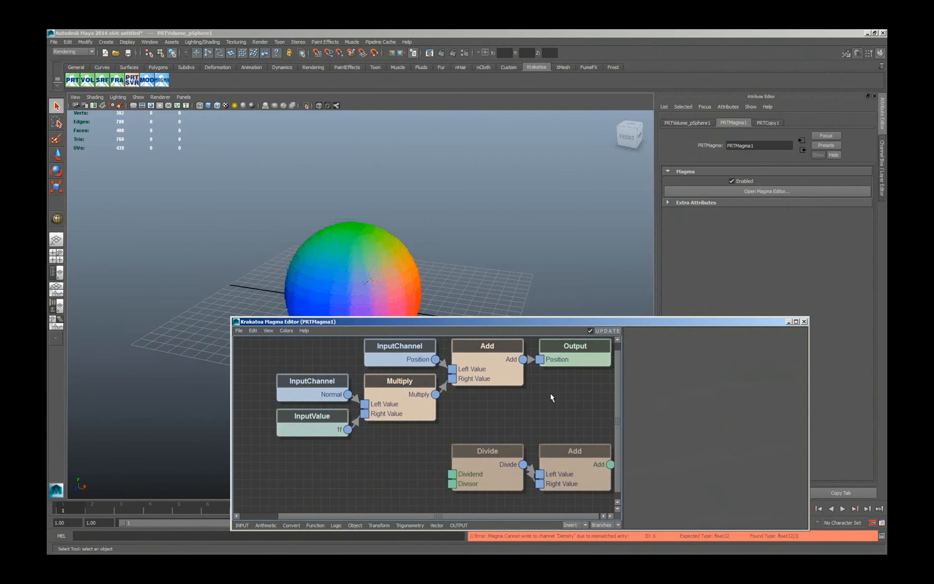
# - Select the unconnected Divide and Add nodes, try deleting them twice, and undo the deletion each time
pyautogui.hotkey('ctrl', 'shift', 'a')
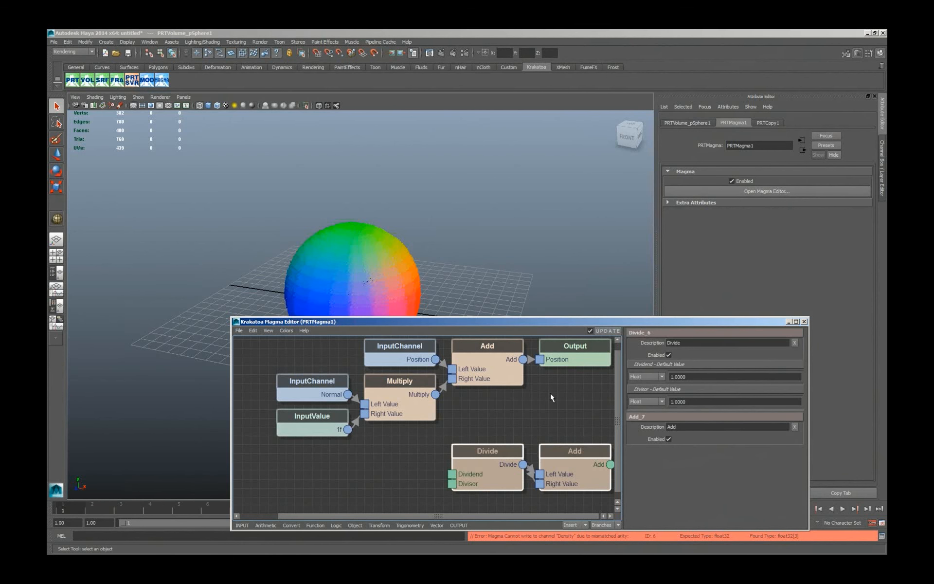
pyautogui.press('Delete')
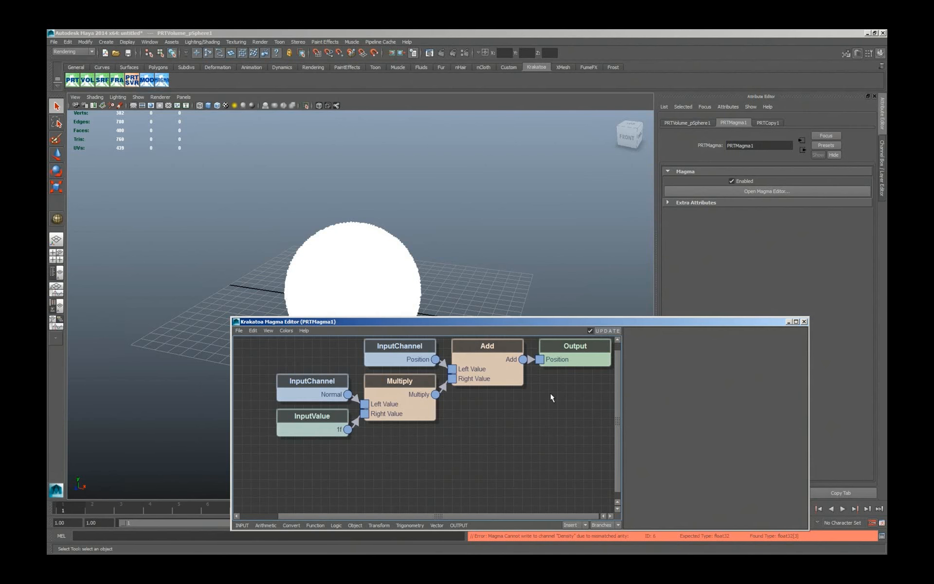
pyautogui.hotkey('ctrl', 'z')
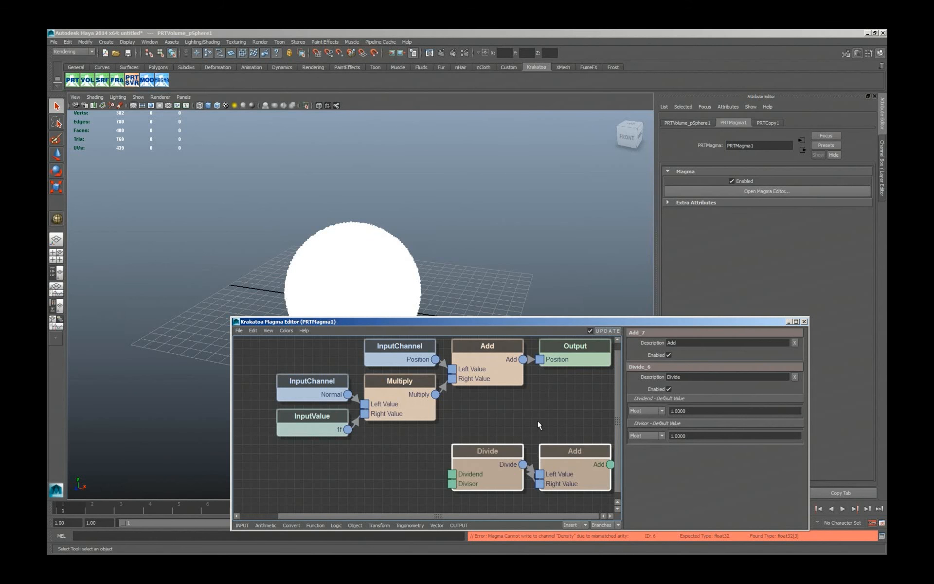
pyautogui.press('Delete')
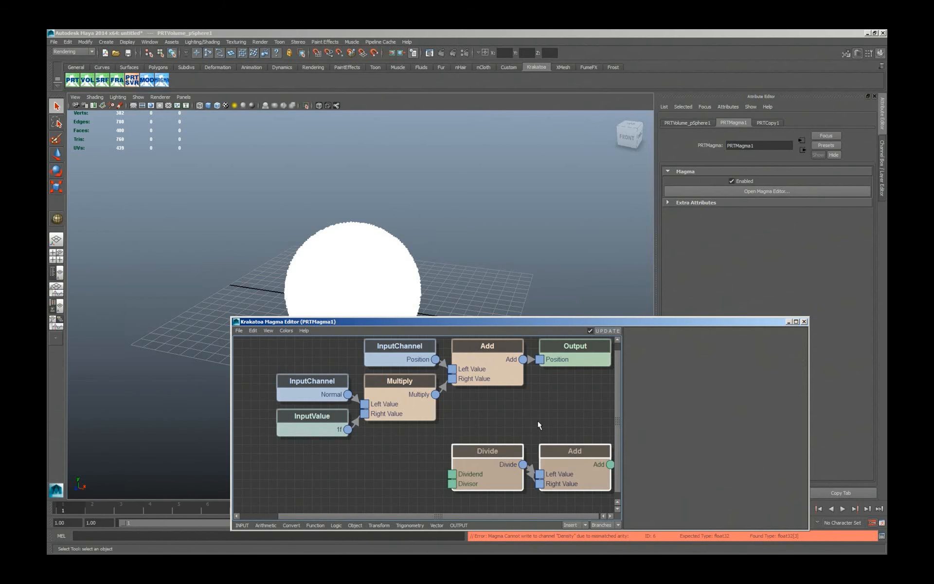
pyautogui.hotkey('ctrl', 'z')
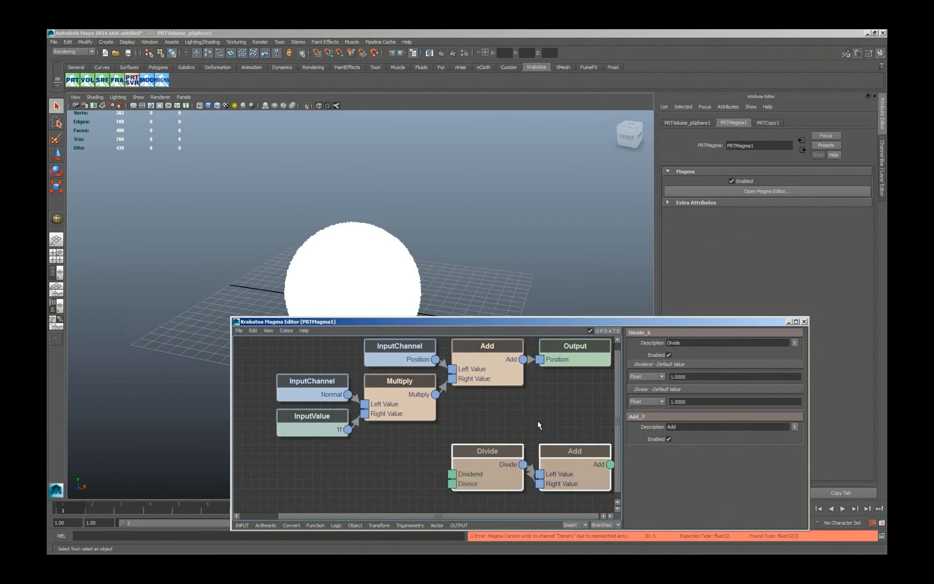
# - Invert the selection to the connected nodes of the Position flow and look through their parameters
pyautogui.click(538, 421)
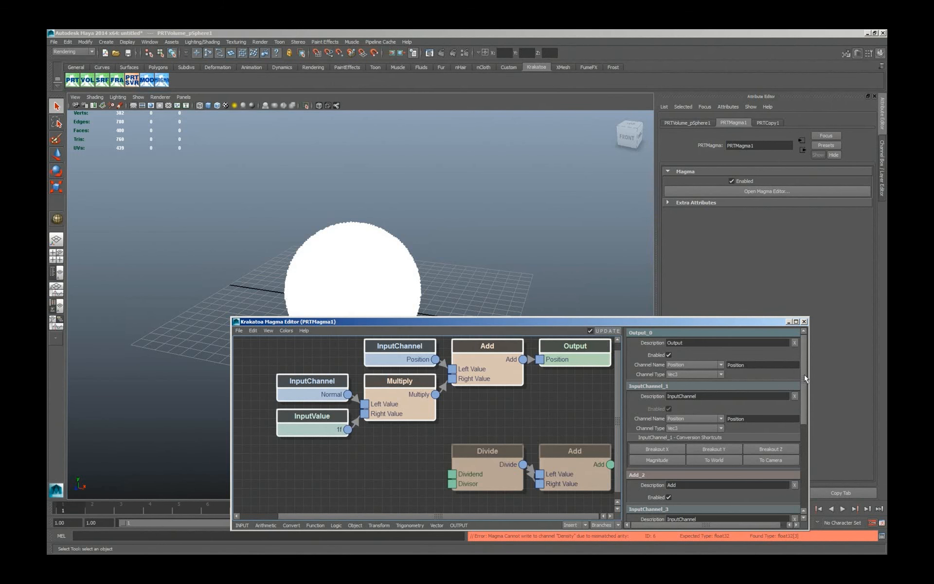
pyautogui.scroll(-3, 805, 376)
pyautogui.scroll(3, 804, 377)
# - Select all input nodes, switch the selection to all output nodes, and clear the selection
pyautogui.press('Left')
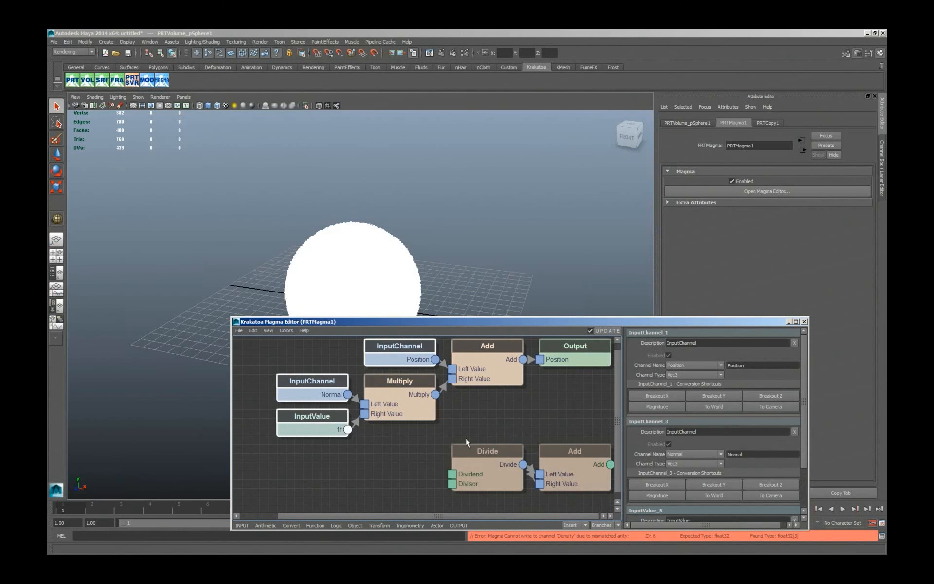
pyautogui.press('End')
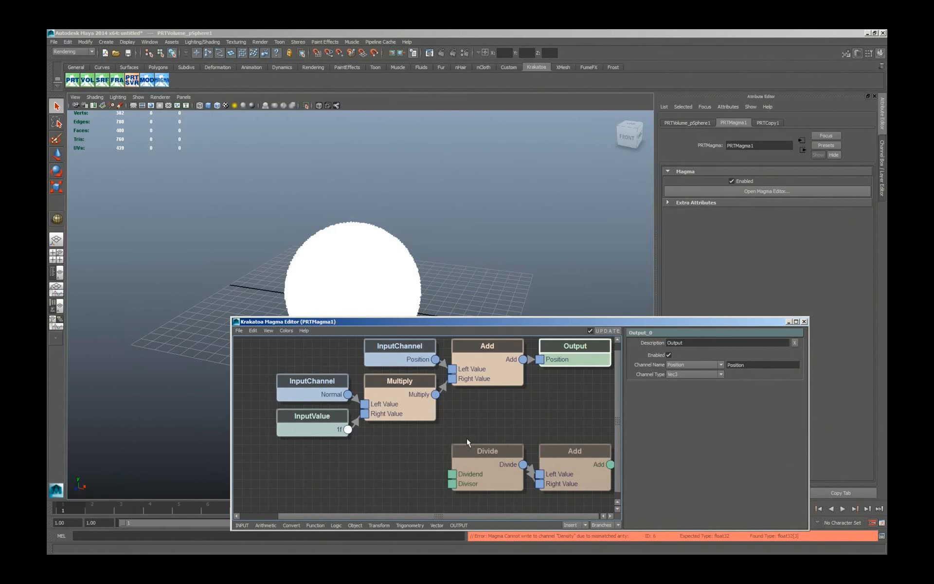
pyautogui.click(562, 434)
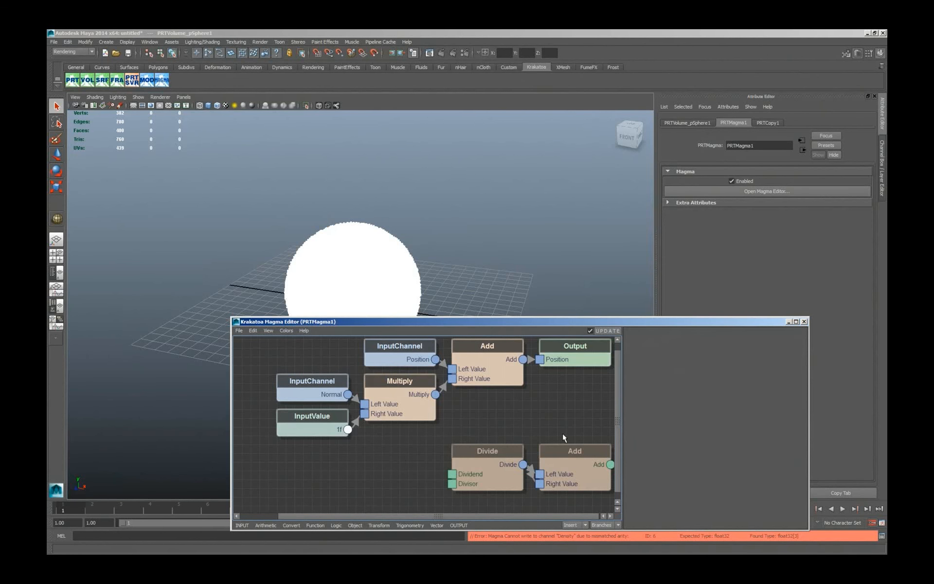
# - Add an Output node for the Color channel, select all Output nodes, and bring up the Magma Editor's editing commands
pyautogui.hotkey('ctrl', 'o')
pyautogui.press('End')
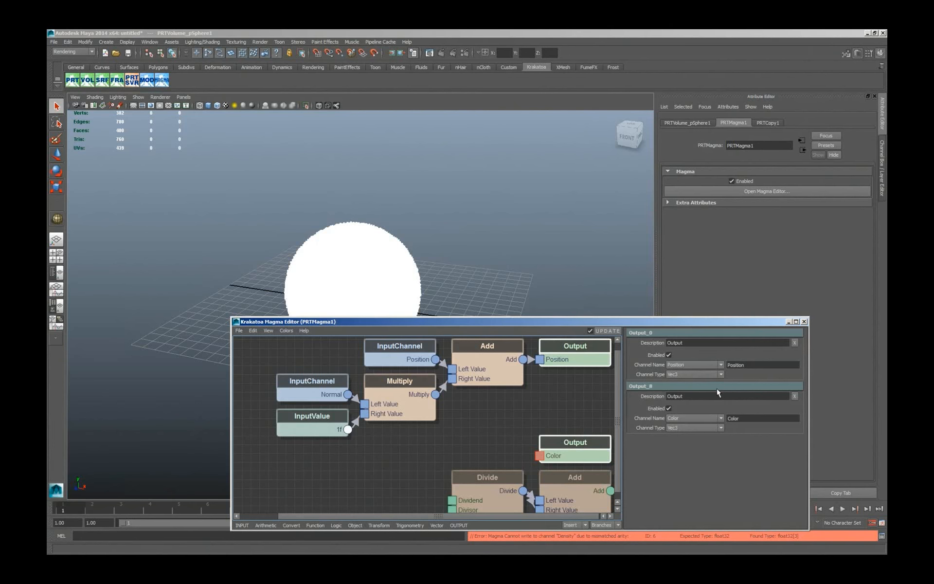
pyautogui.click(252, 331)
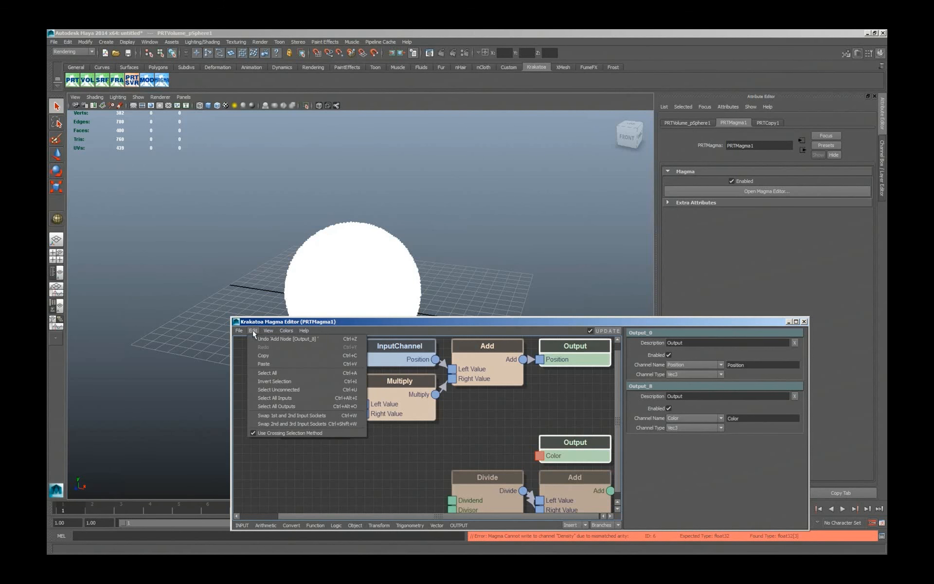